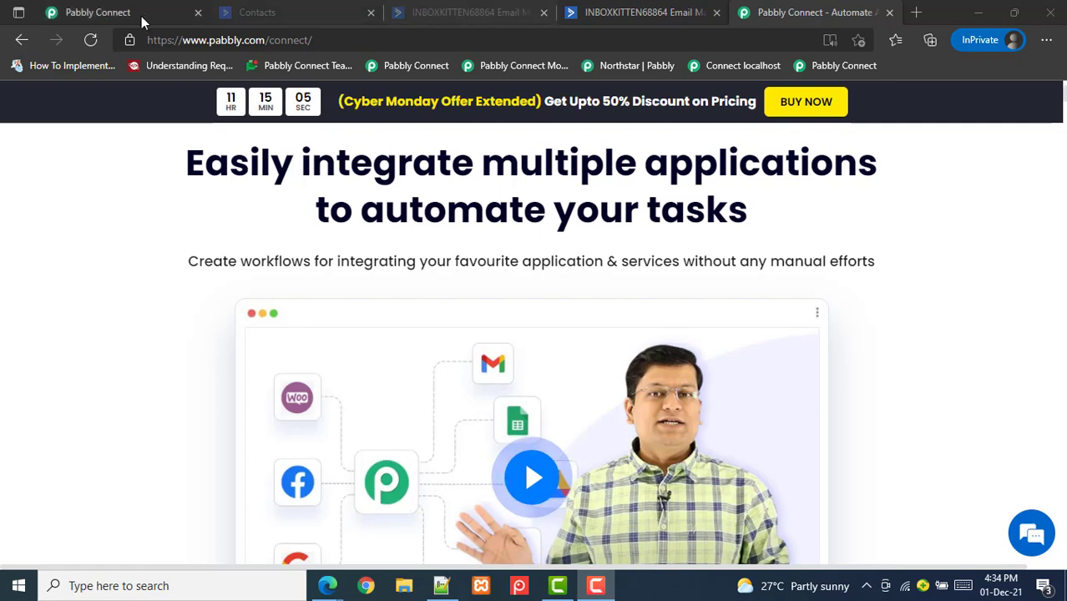
Show the Pabbly Connect Actions page listing Active Campaign 1's 'Create a Contact' action
{"action": "left_click", "coordinate": [107, 16]}
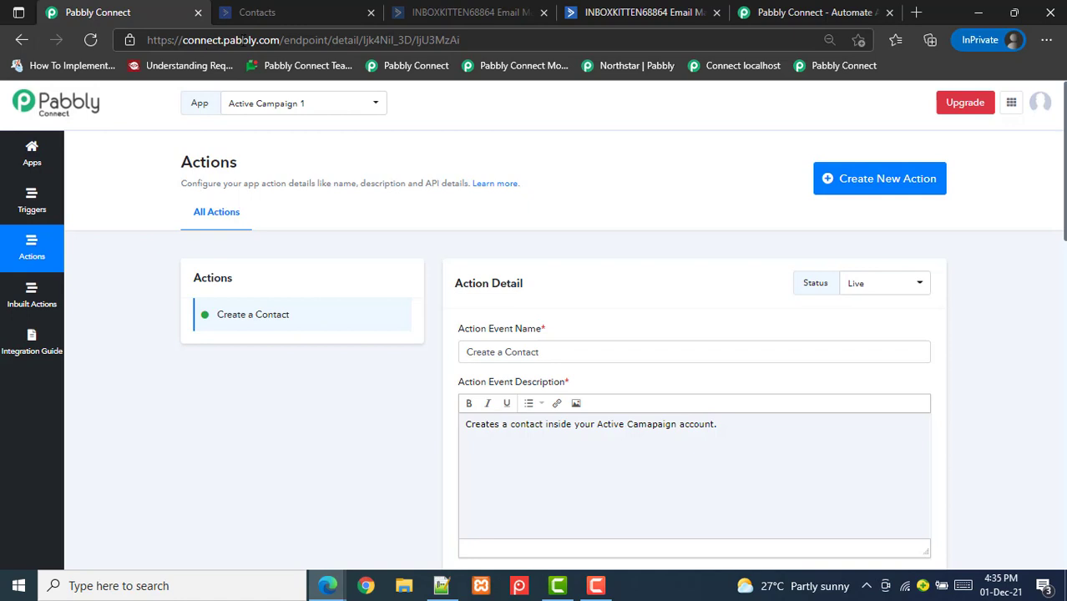
Inspect the Create a Contact endpoint path and API settings, then view ActiveCampaign's 'Create or update contact' docs
{"action": "left_click_drag", "start_coordinate": [280, 40], "coordinate": [460, 41]}
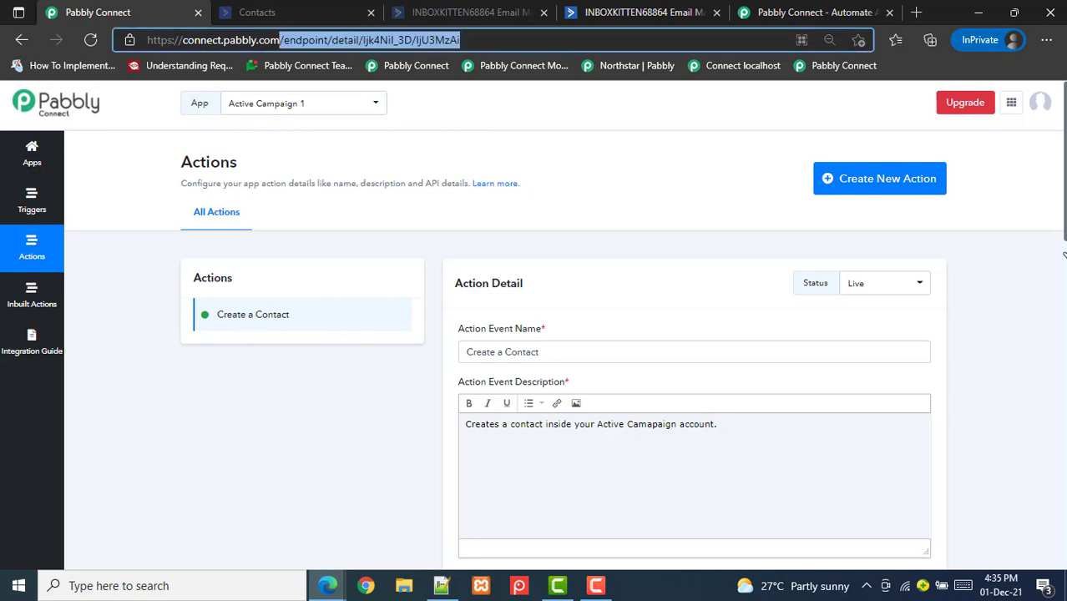
{"action": "left_click", "coordinate": [775, 285]}
{"action": "scroll", "coordinate": [775, 286], "scroll_direction": "down", "scroll_amount": 1}
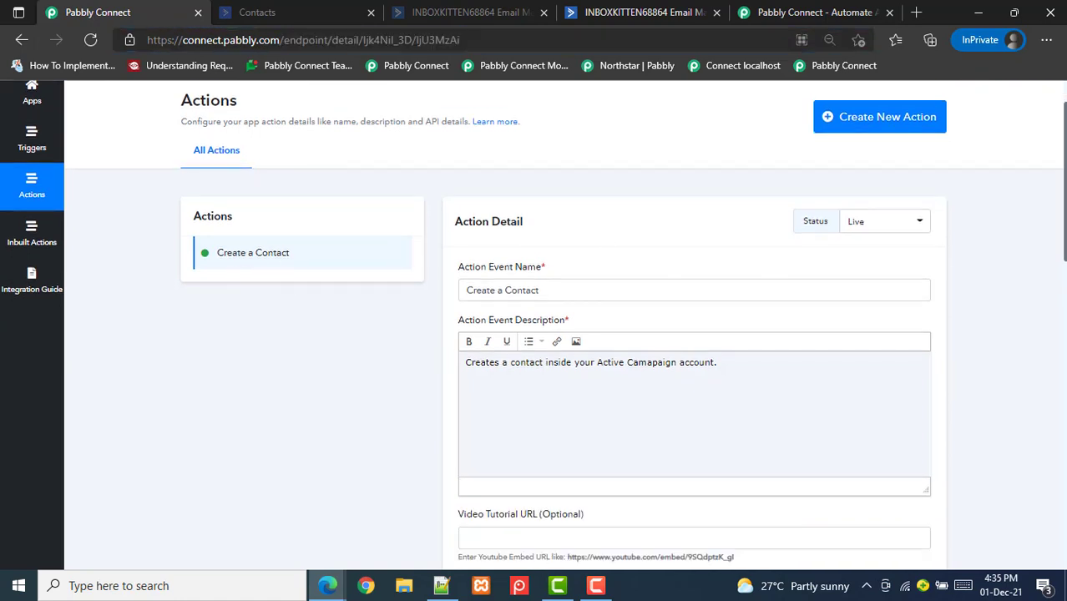
{"action": "scroll", "coordinate": [1052, 351], "scroll_direction": "down", "scroll_amount": 9}
{"action": "scroll", "coordinate": [1034, 463], "scroll_direction": "down", "scroll_amount": 2}
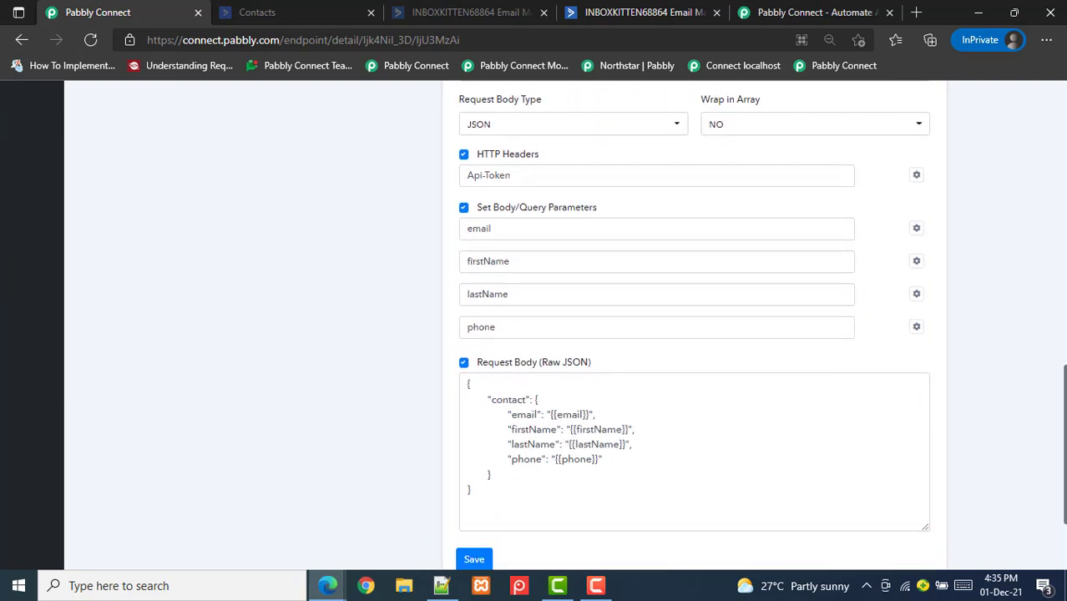
{"action": "scroll", "coordinate": [693, 326], "scroll_direction": "down", "scroll_amount": 2}
{"action": "scroll", "coordinate": [693, 325], "scroll_direction": "up", "scroll_amount": 6}
{"action": "scroll", "coordinate": [650, 207], "scroll_direction": "up", "scroll_amount": 5}
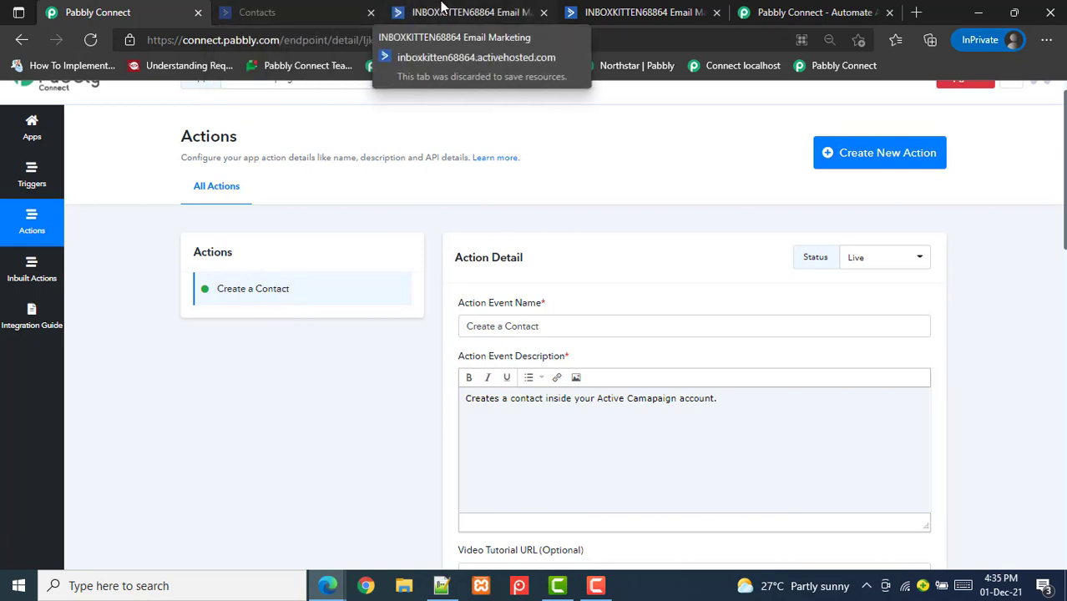
{"action": "left_click", "coordinate": [268, 10]}
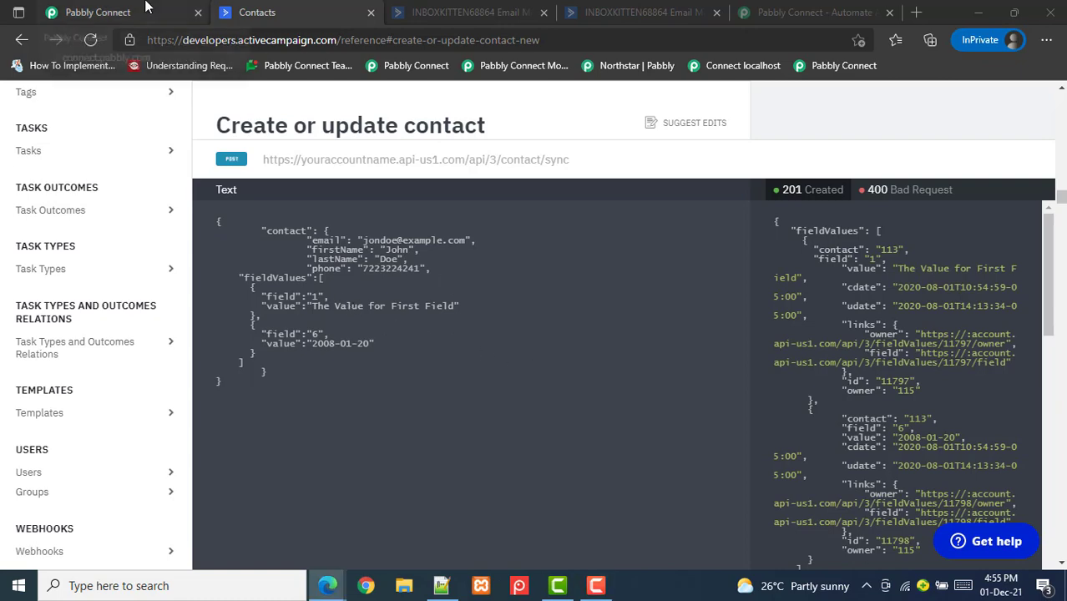
{"action": "left_click", "coordinate": [98, 12]}
{"action": "scroll", "coordinate": [1060, 433], "scroll_direction": "up", "scroll_amount": 2}
{"action": "scroll", "coordinate": [1060, 433], "scroll_direction": "down", "scroll_amount": 3}
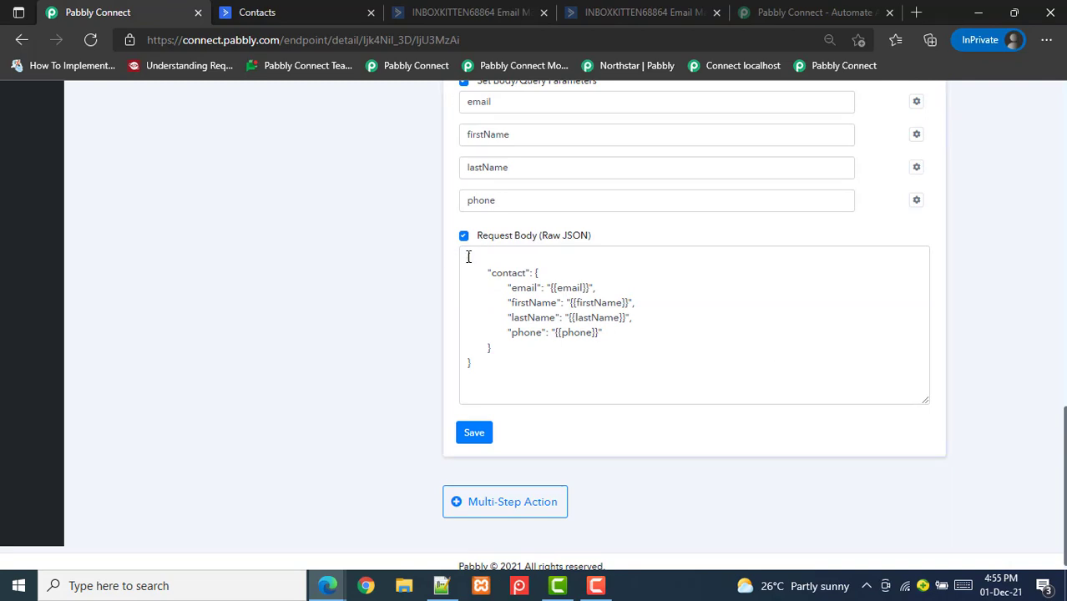
{"action": "left_click_drag", "start_coordinate": [470, 257], "coordinate": [527, 361]}
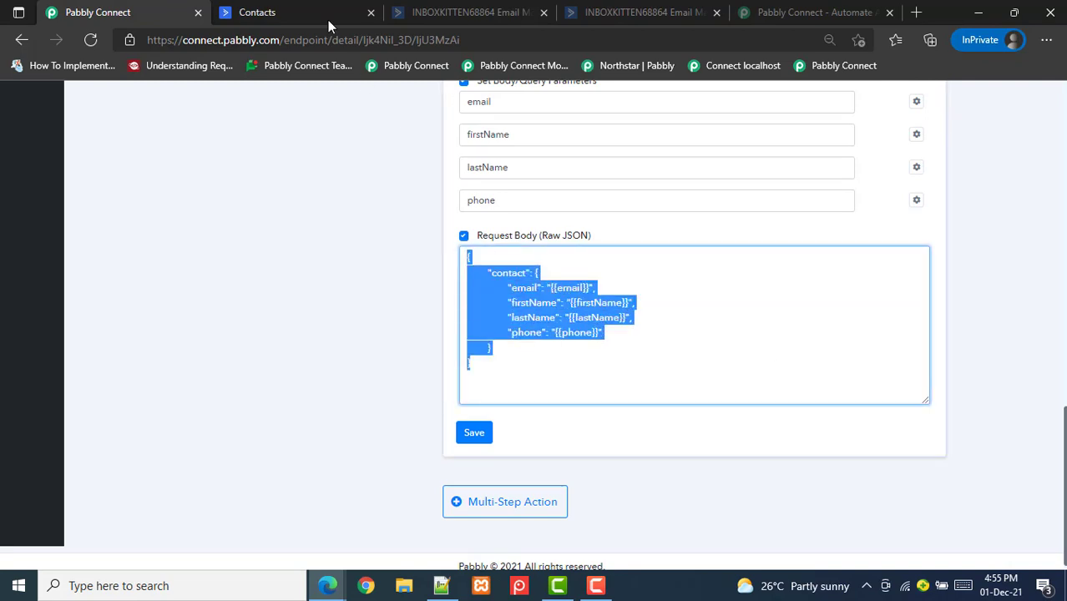
{"action": "left_click", "coordinate": [328, 18]}
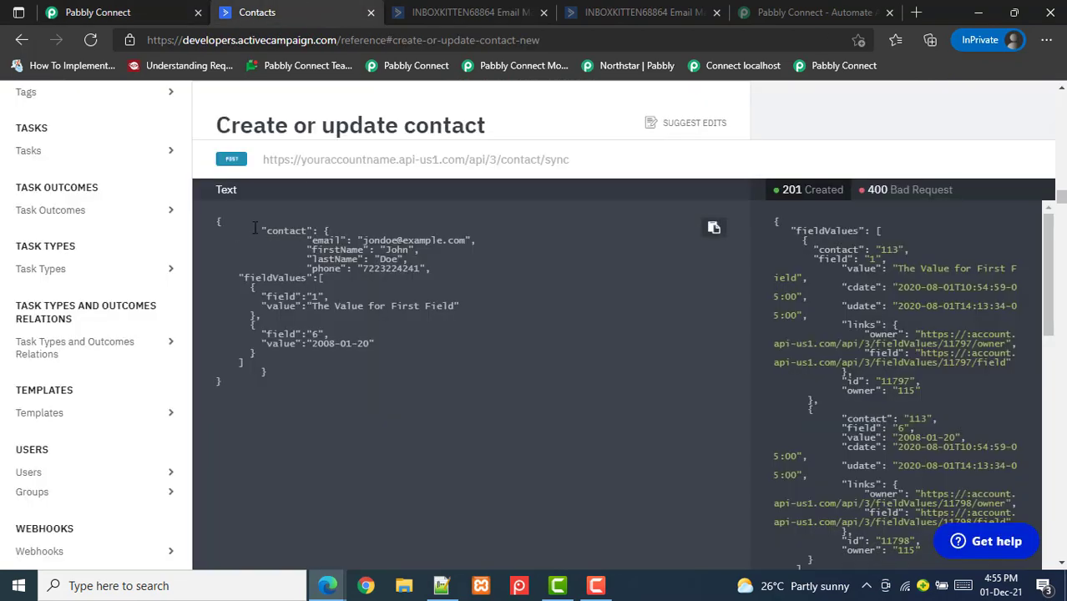
{"action": "left_click_drag", "start_coordinate": [259, 231], "coordinate": [440, 268]}
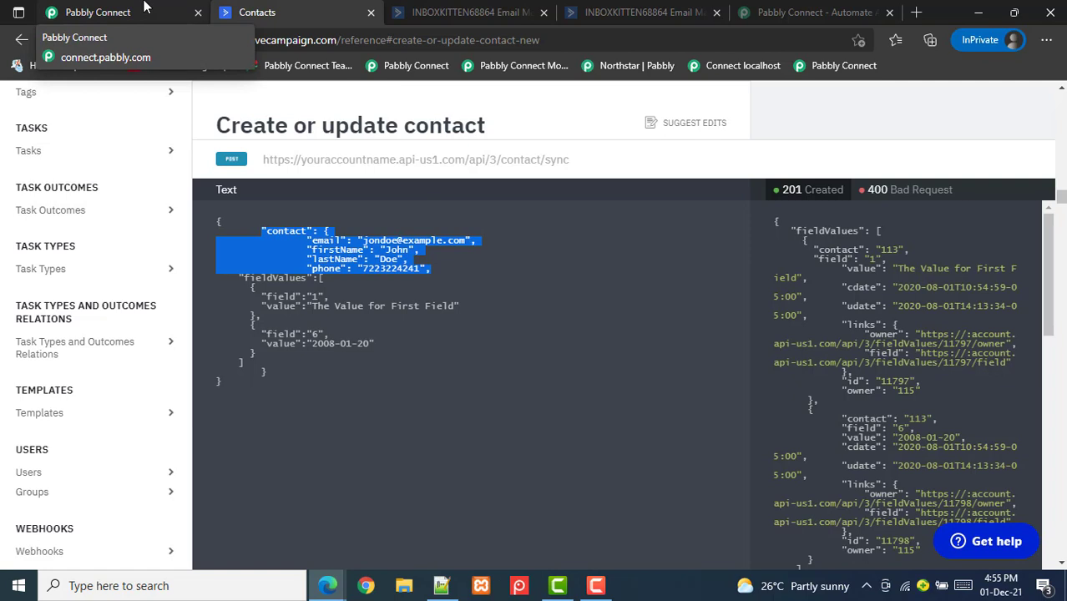
{"action": "left_click_drag", "start_coordinate": [240, 277], "coordinate": [248, 364]}
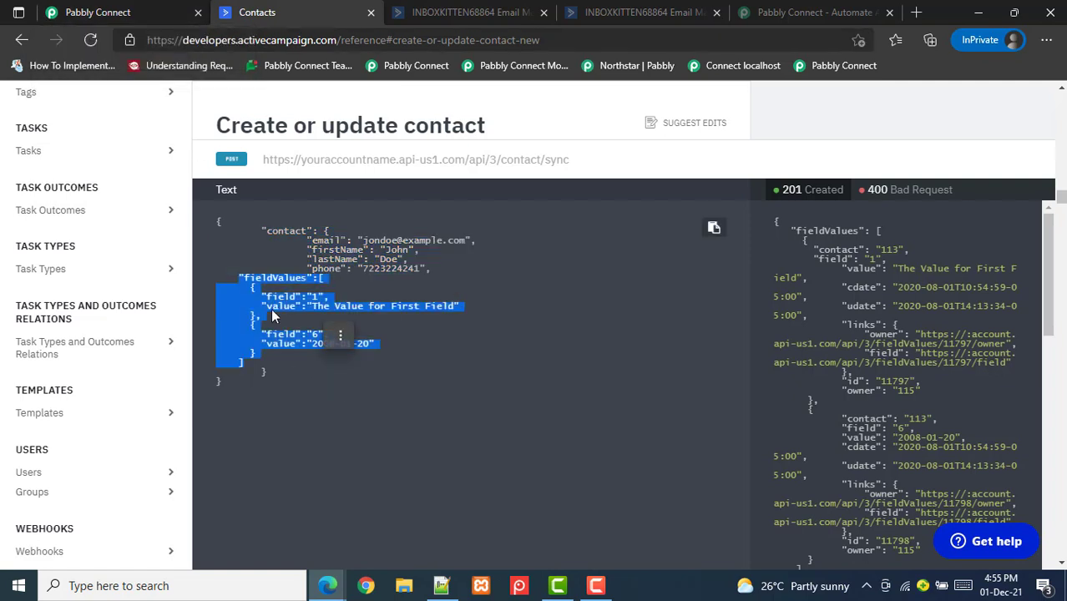
{"action": "left_click", "coordinate": [233, 289]}
{"action": "double_click", "coordinate": [279, 278]}
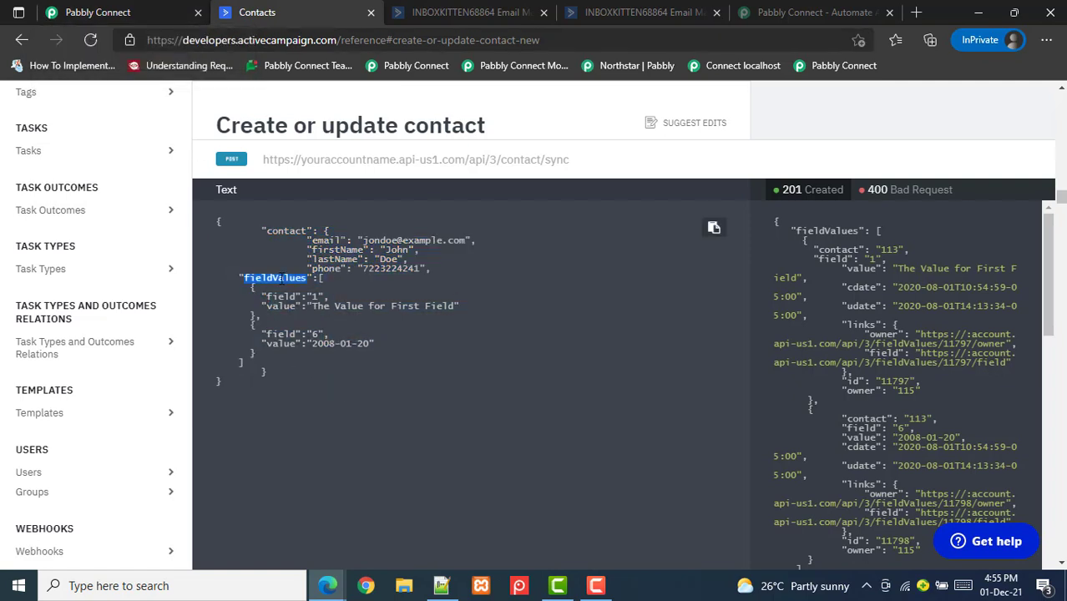
{"action": "left_click", "coordinate": [271, 300]}
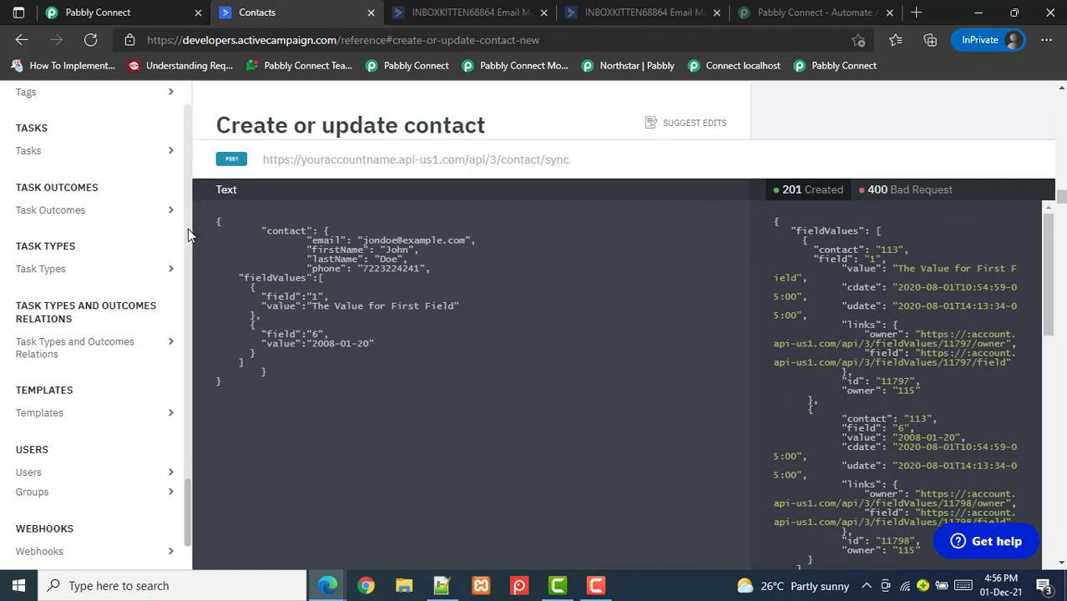
Copy the 'List all custom fields' GET endpoint URL from ActiveCampaign's Custom Fields API docs
{"action": "scroll", "coordinate": [187, 251], "scroll_direction": "up", "scroll_amount": 4}
{"action": "mouse_move", "coordinate": [187, 260]}
{"action": "left_mouse_down"}
{"action": "mouse_move", "coordinate": [191, 234]}
{"action": "mouse_move", "coordinate": [190, 260]}
{"action": "left_mouse_up"}
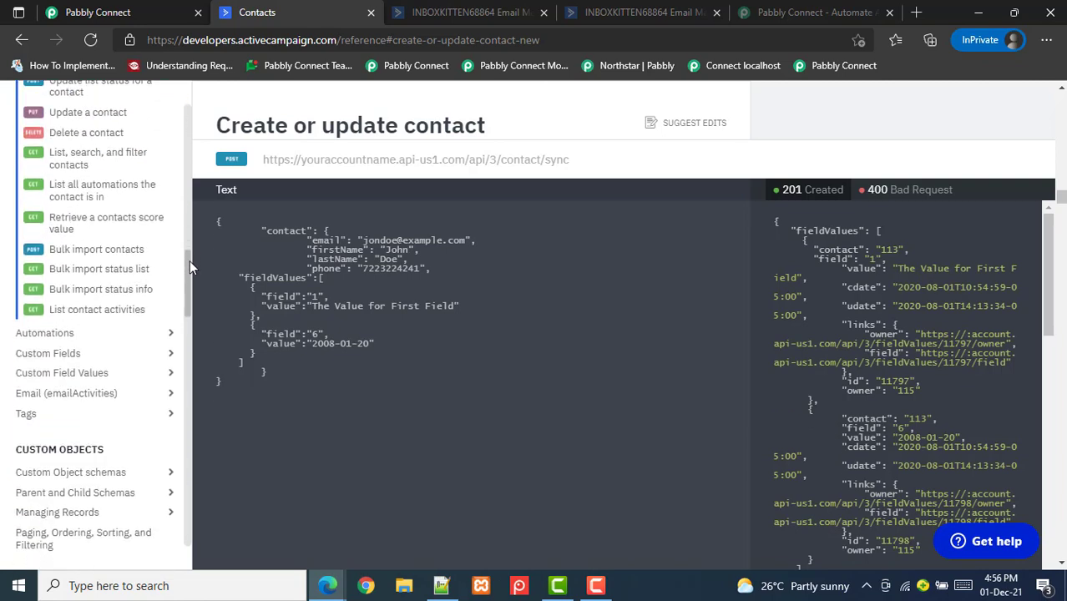
{"action": "left_click", "coordinate": [101, 331]}
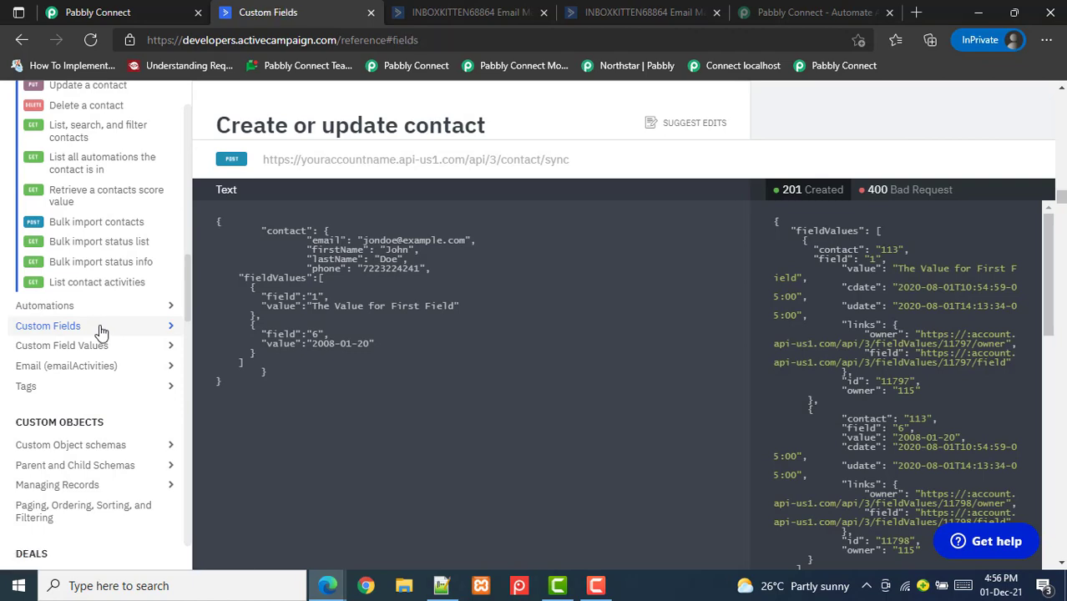
{"action": "left_click", "coordinate": [169, 331]}
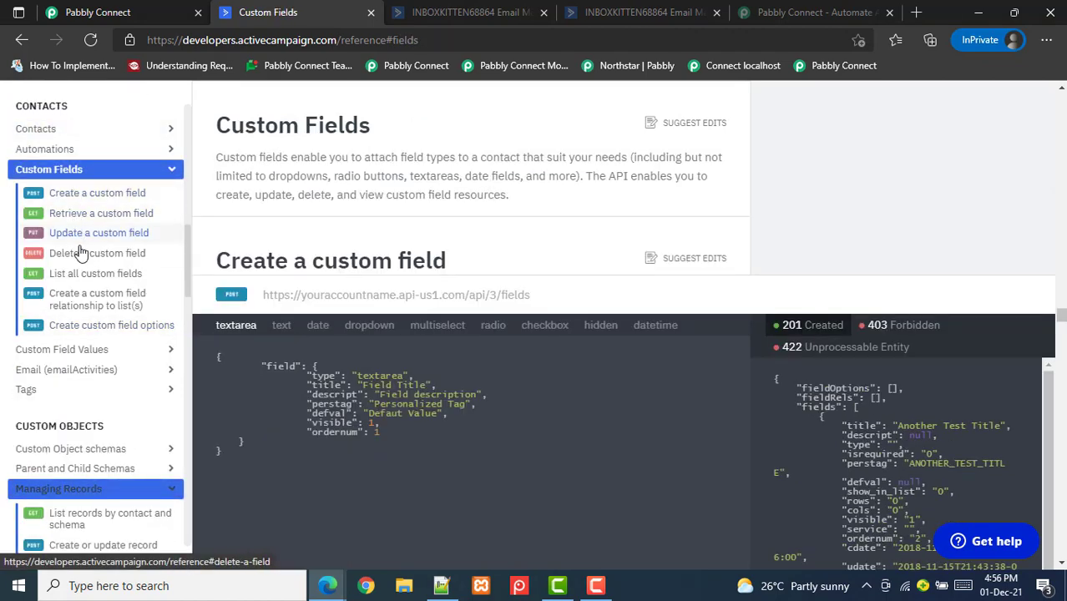
{"action": "left_click", "coordinate": [61, 280]}
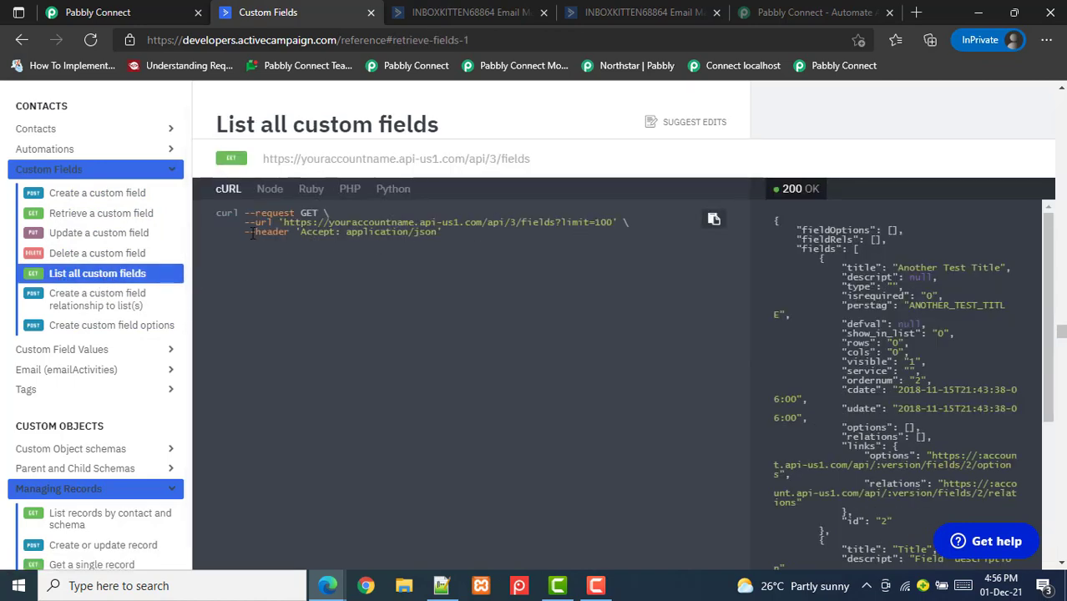
{"action": "left_click_drag", "start_coordinate": [262, 160], "coordinate": [534, 162]}
{"action": "key", "text": "ctrl+c"}
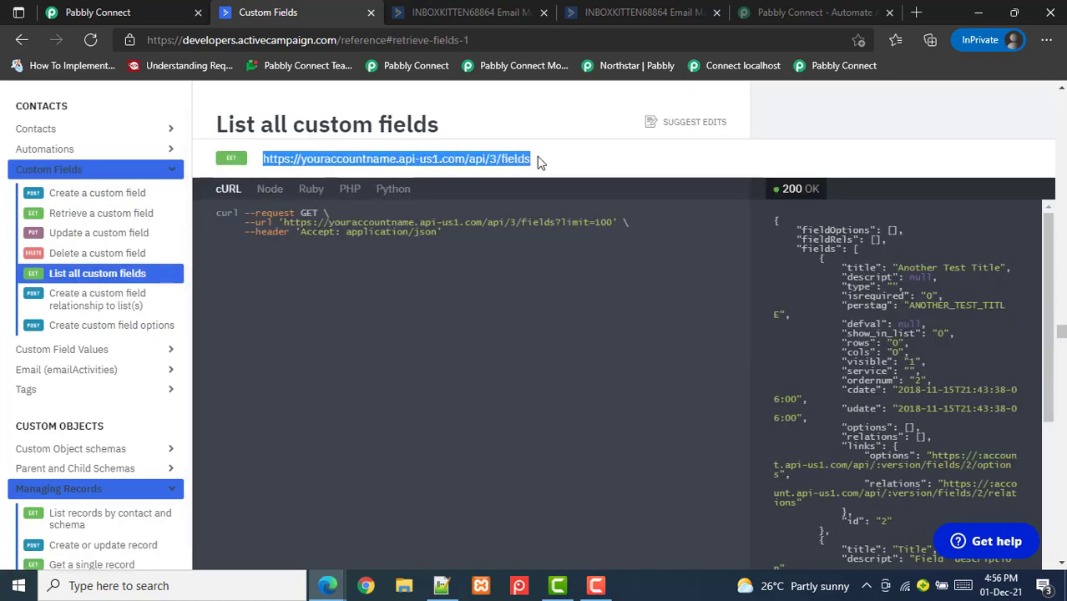
{"action": "left_click", "coordinate": [149, 8]}
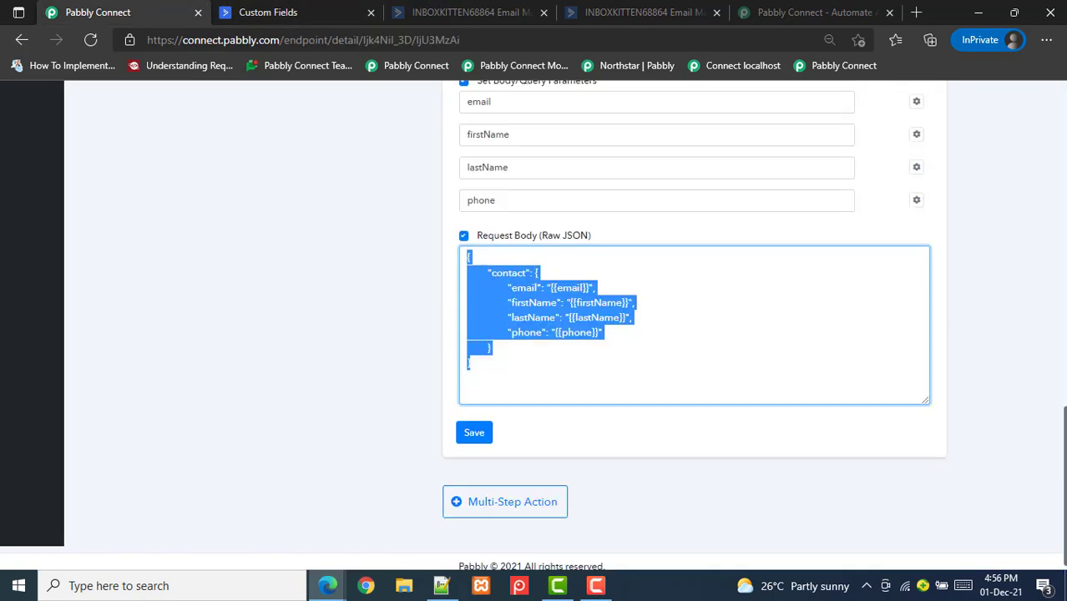
{"action": "scroll", "coordinate": [534, 333], "scroll_direction": "up", "scroll_amount": 15}
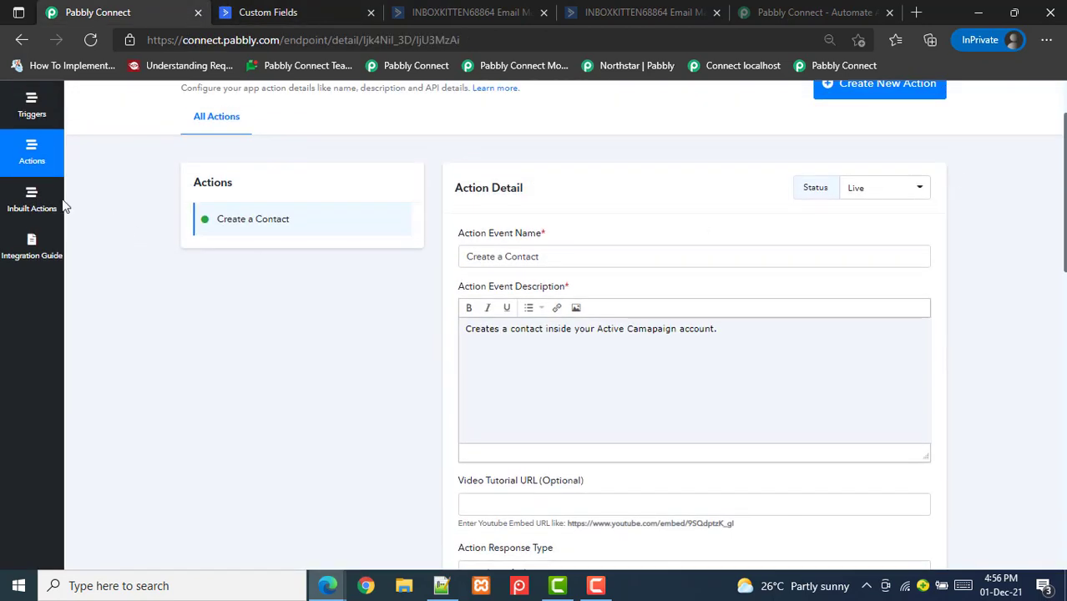
Create and save a 'List Custom Fields' inbuilt action for the Active Campaign 1 app
{"action": "left_click", "coordinate": [33, 204]}
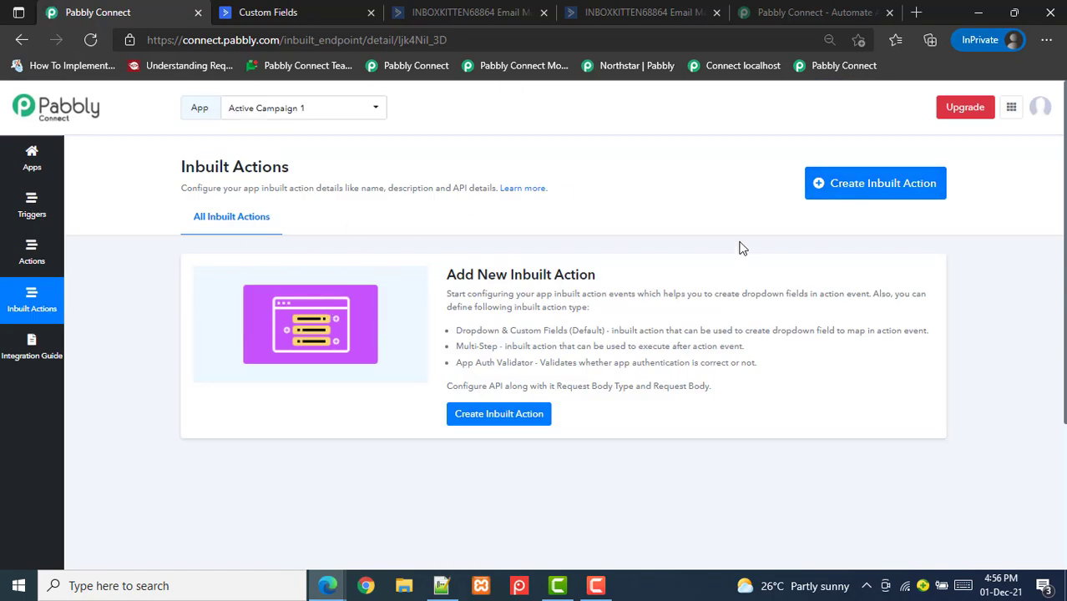
{"action": "left_click", "coordinate": [839, 196]}
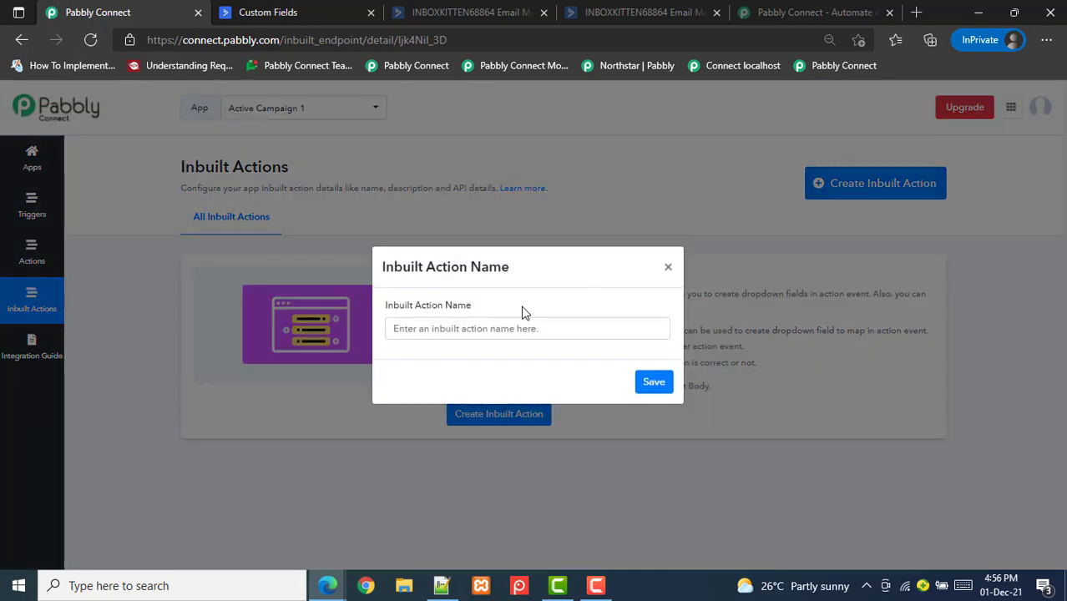
{"action": "left_click", "coordinate": [517, 321]}
{"action": "type", "text": "List Custom Fields"}
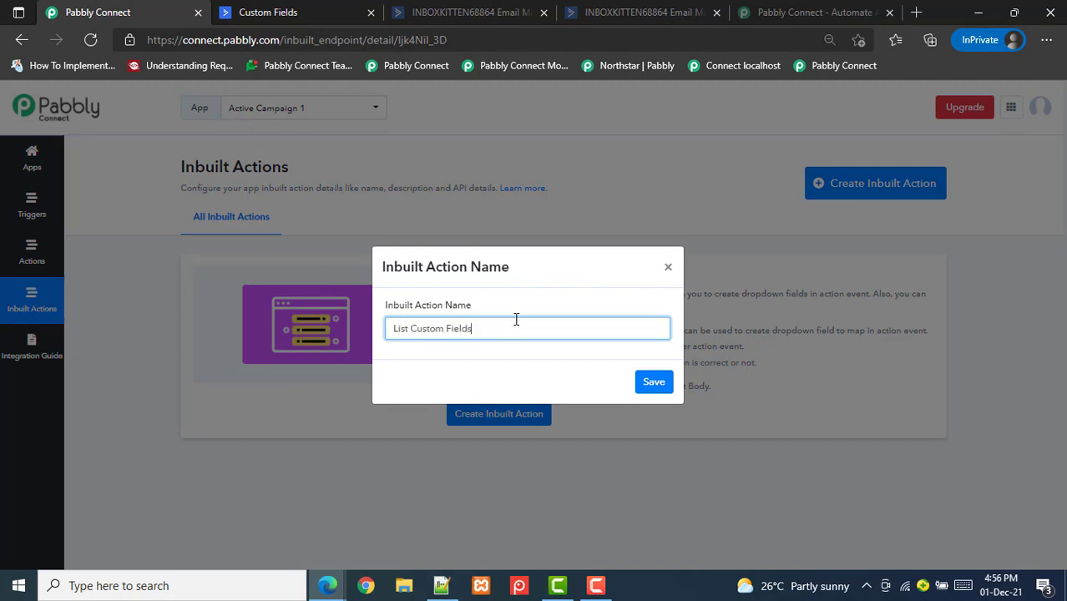
{"action": "left_click", "coordinate": [655, 388]}
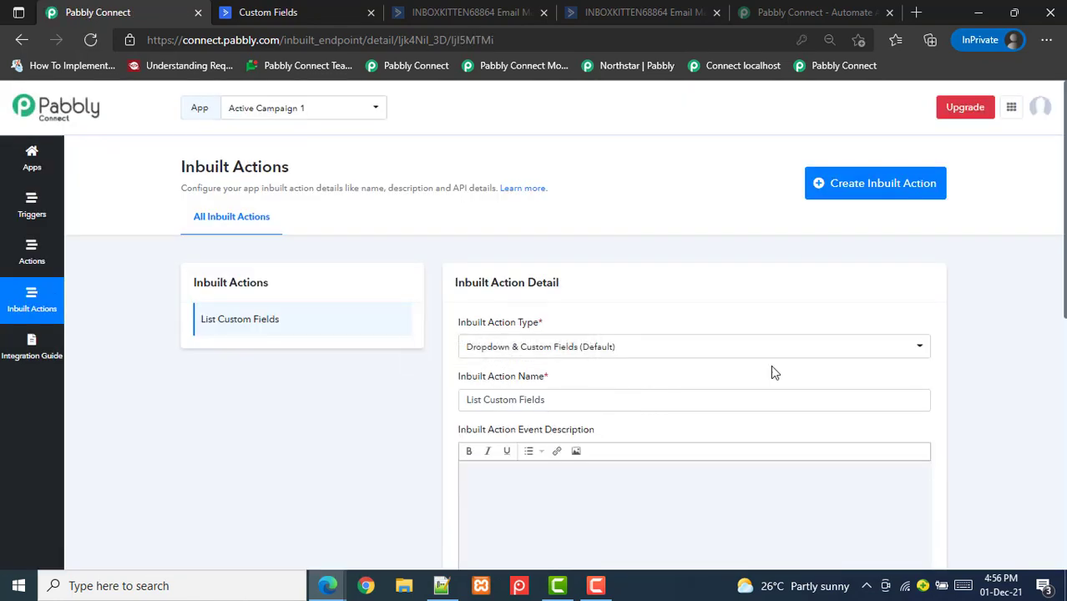
{"action": "scroll", "coordinate": [1060, 349], "scroll_direction": "down", "scroll_amount": 2}
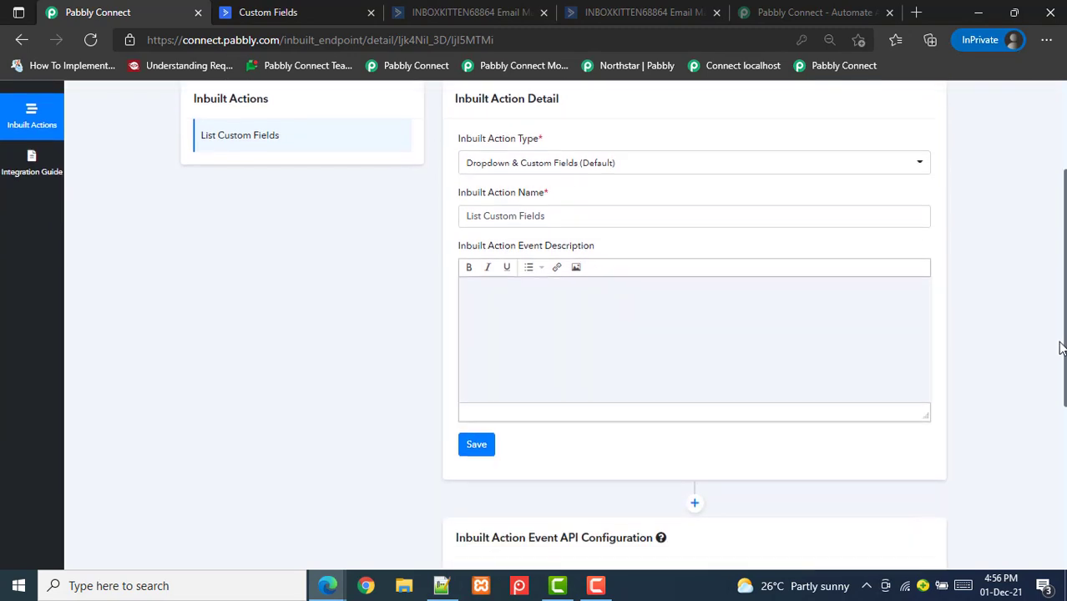
{"action": "left_click_drag", "start_coordinate": [1060, 349], "coordinate": [1060, 522]}
{"action": "left_click", "coordinate": [600, 323]}
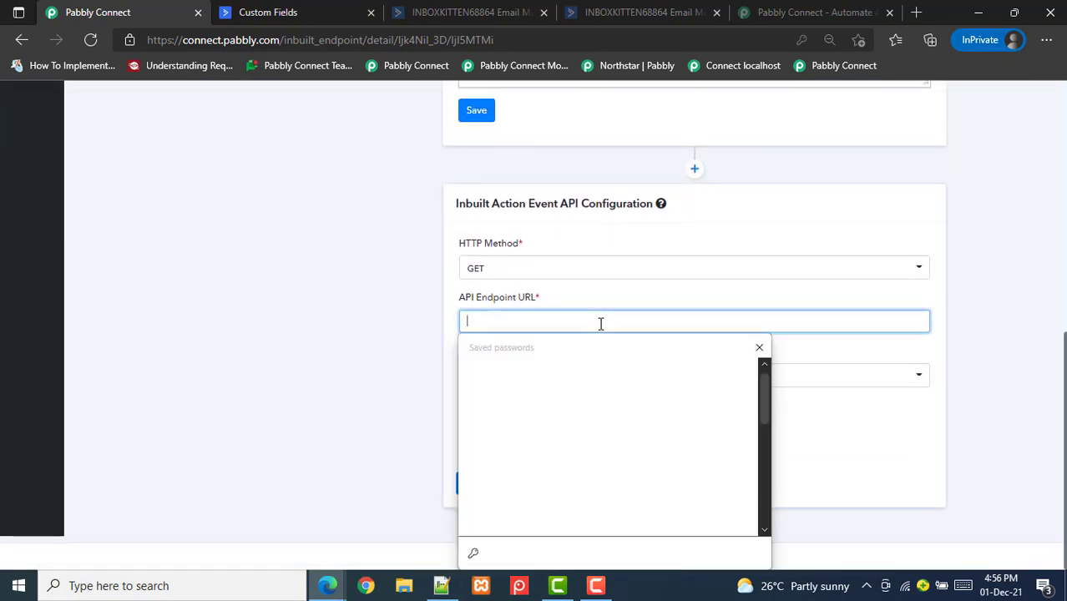
{"action": "key", "text": "ctrl+v"}
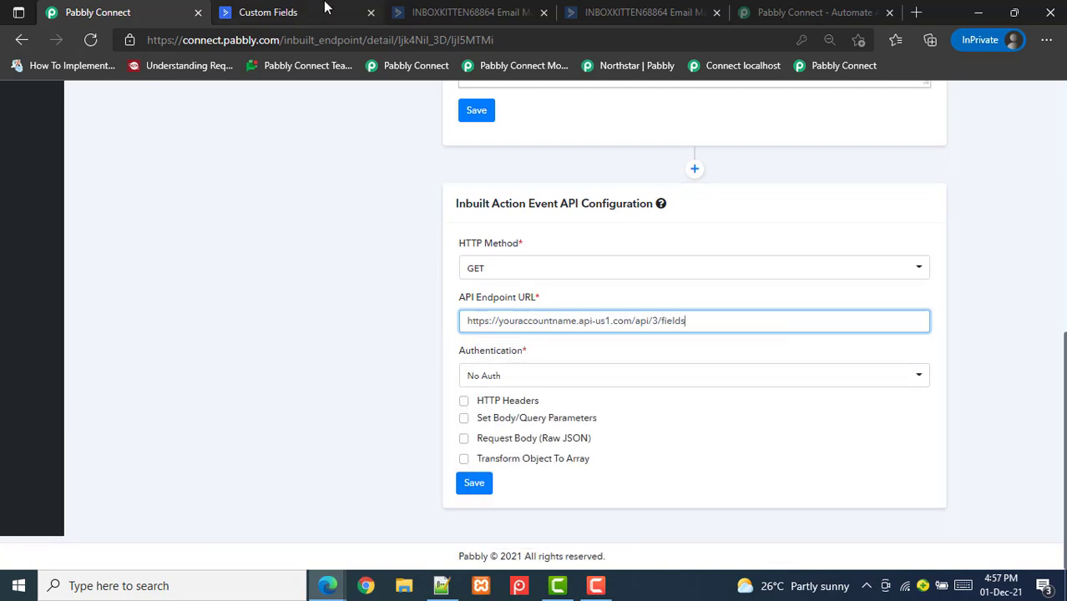
{"action": "left_click", "coordinate": [325, 8]}
{"action": "left_click", "coordinate": [101, 9]}
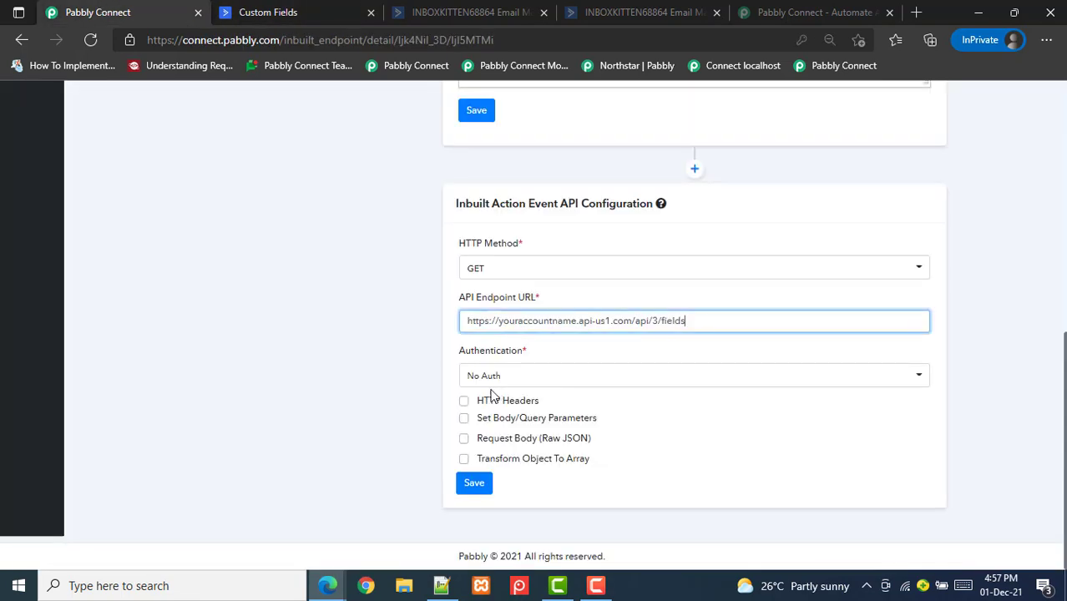
{"action": "left_click", "coordinate": [267, 10]}
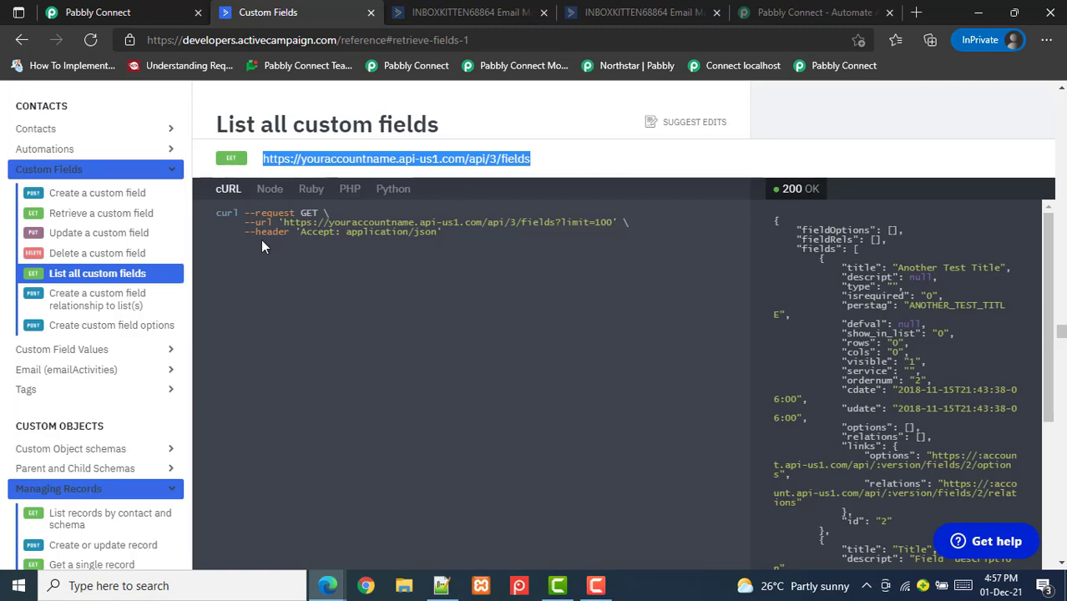
{"action": "left_click", "coordinate": [175, 8]}
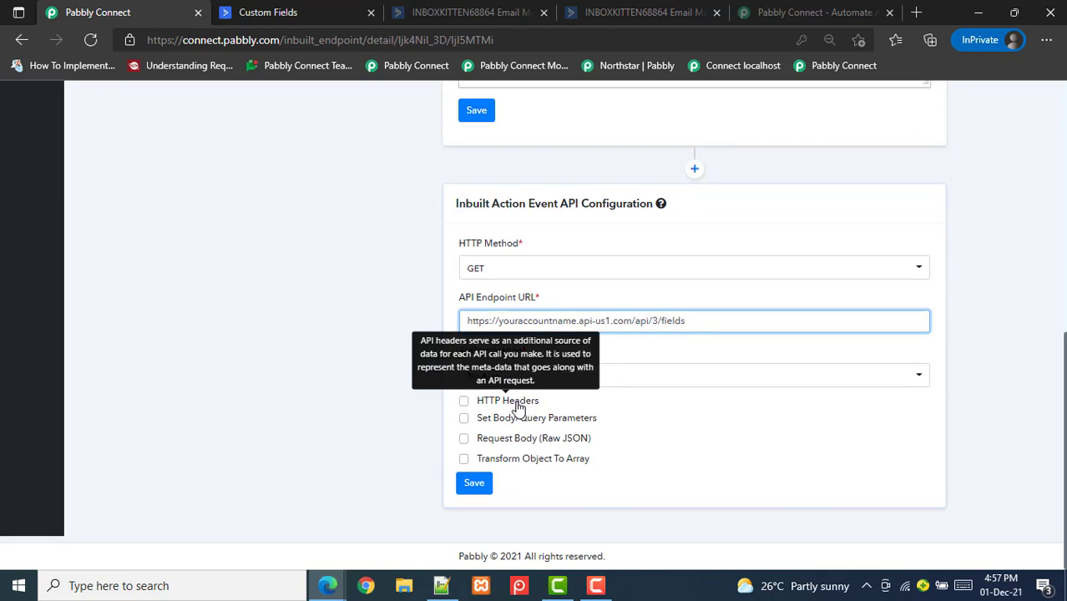
{"action": "left_click", "coordinate": [290, 8]}
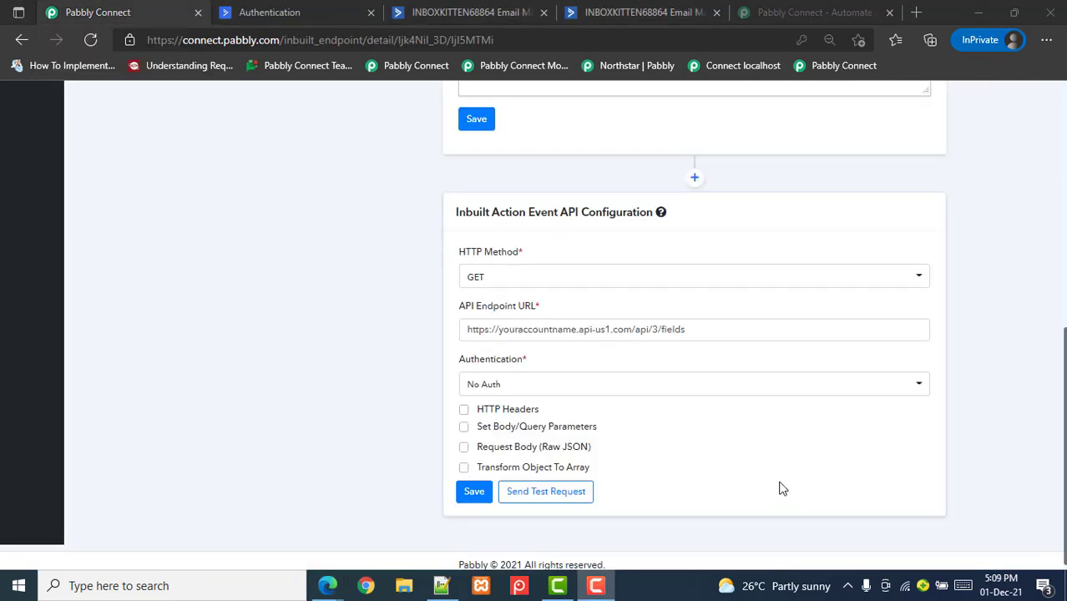
Copy the 'Api-Token' header name from ActiveCampaign's API authentication docs
{"action": "scroll", "coordinate": [693, 334], "scroll_direction": "up", "scroll_amount": 1}
{"action": "scroll", "coordinate": [694, 334], "scroll_direction": "down", "scroll_amount": 1}
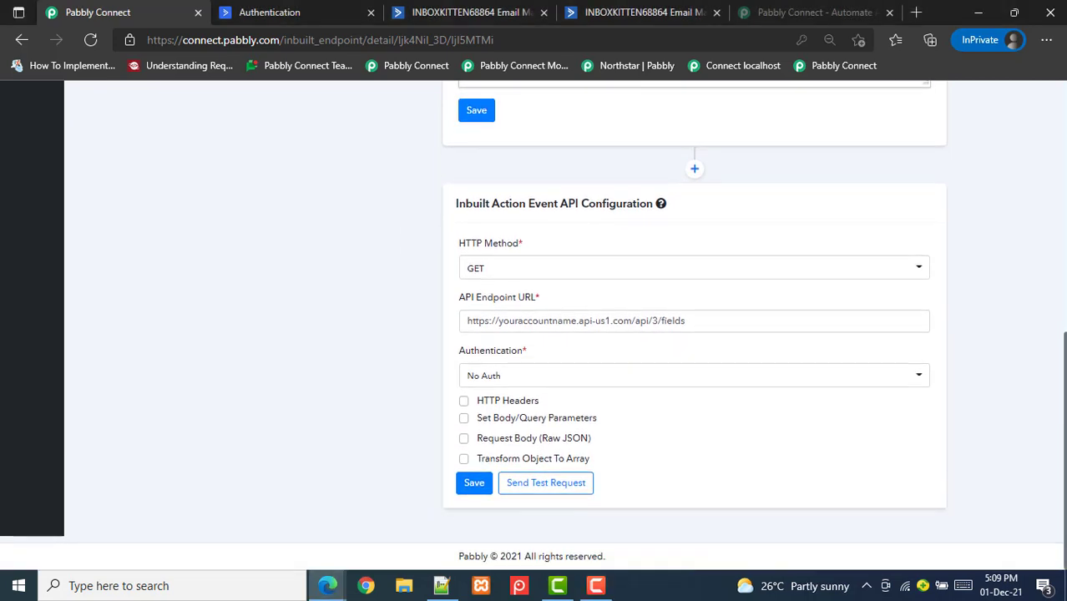
{"action": "left_click", "coordinate": [246, 11]}
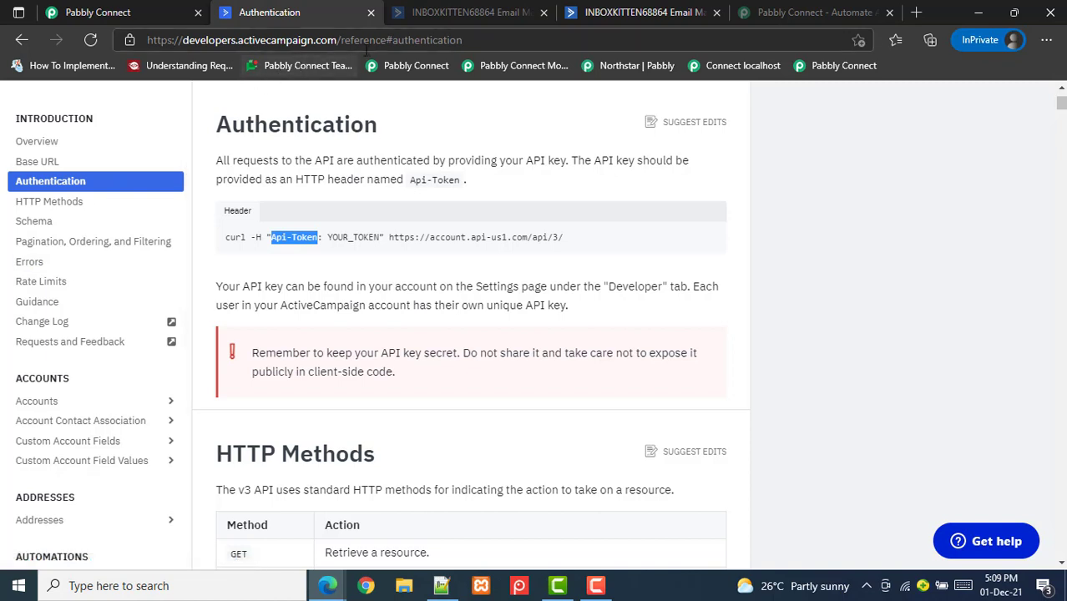
{"action": "left_click", "coordinate": [272, 239]}
{"action": "left_click_drag", "start_coordinate": [272, 239], "coordinate": [325, 240]}
{"action": "key", "text": "ctrl+c"}
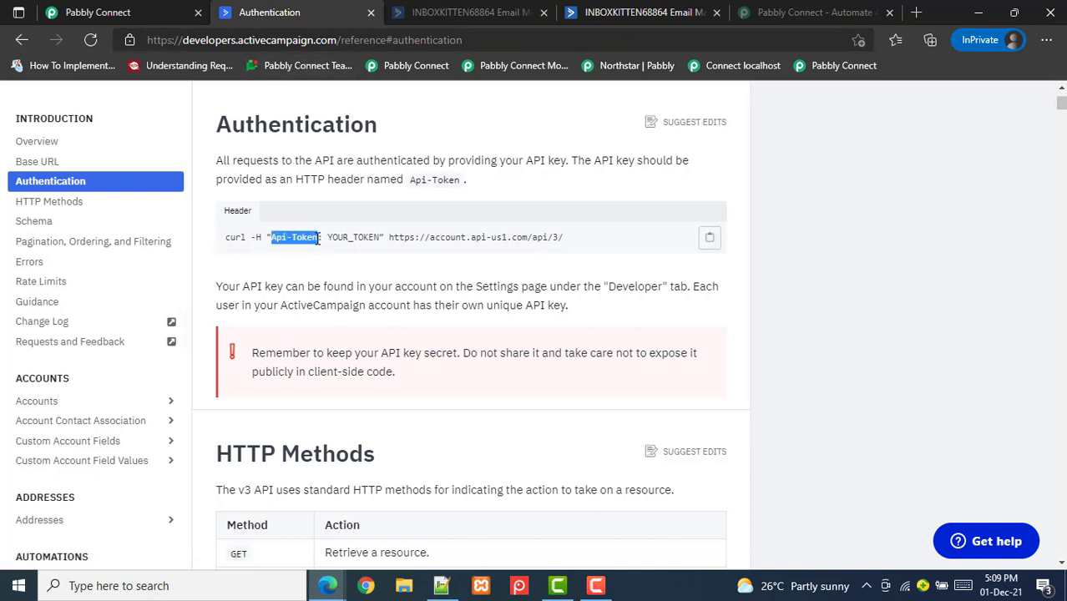
{"action": "left_click", "coordinate": [117, 11]}
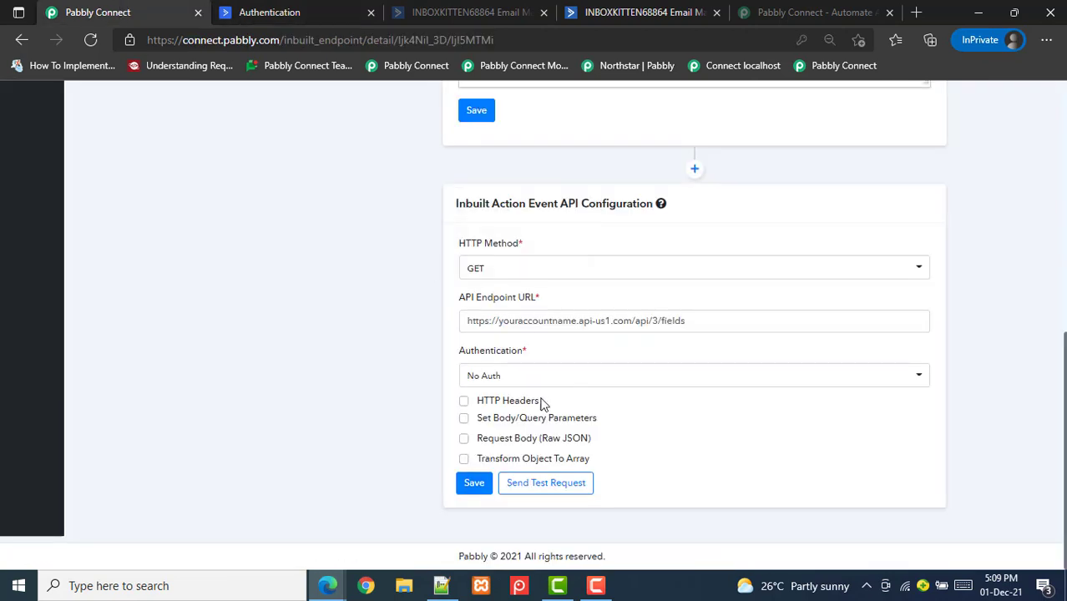
Enable HTTP Headers and add a header with the key Api-Token
{"action": "left_click", "coordinate": [511, 404]}
{"action": "left_click", "coordinate": [516, 421]}
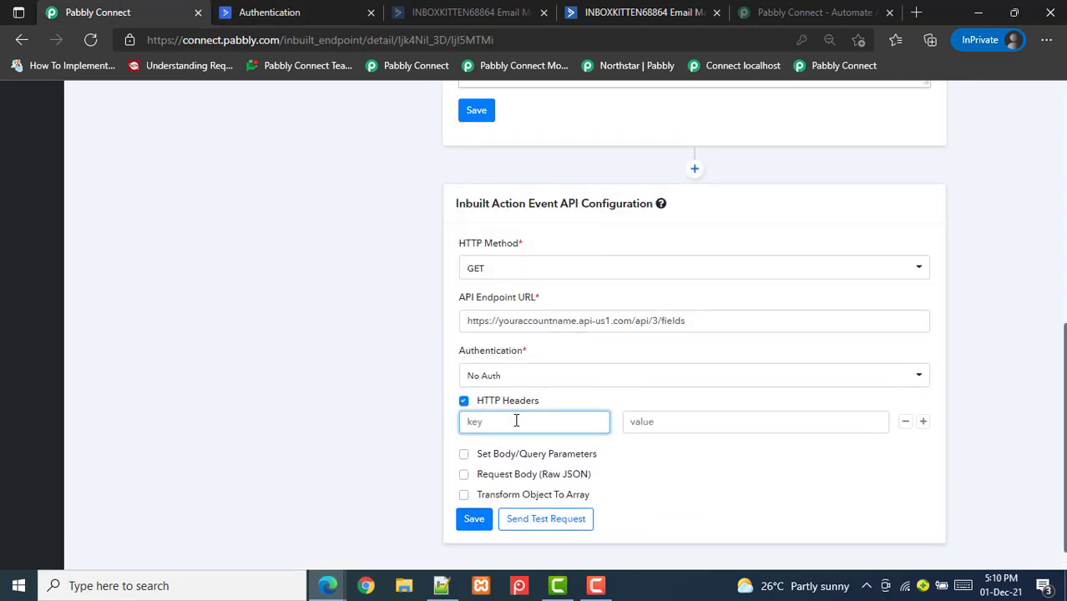
{"action": "key", "text": "ctrl+v"}
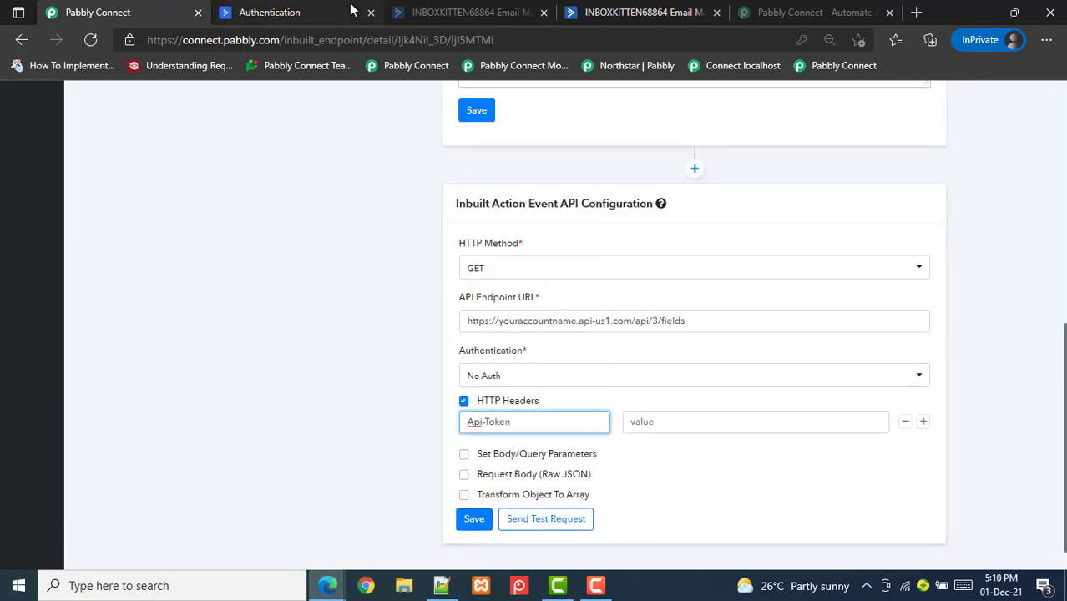
{"action": "left_click", "coordinate": [600, 8]}
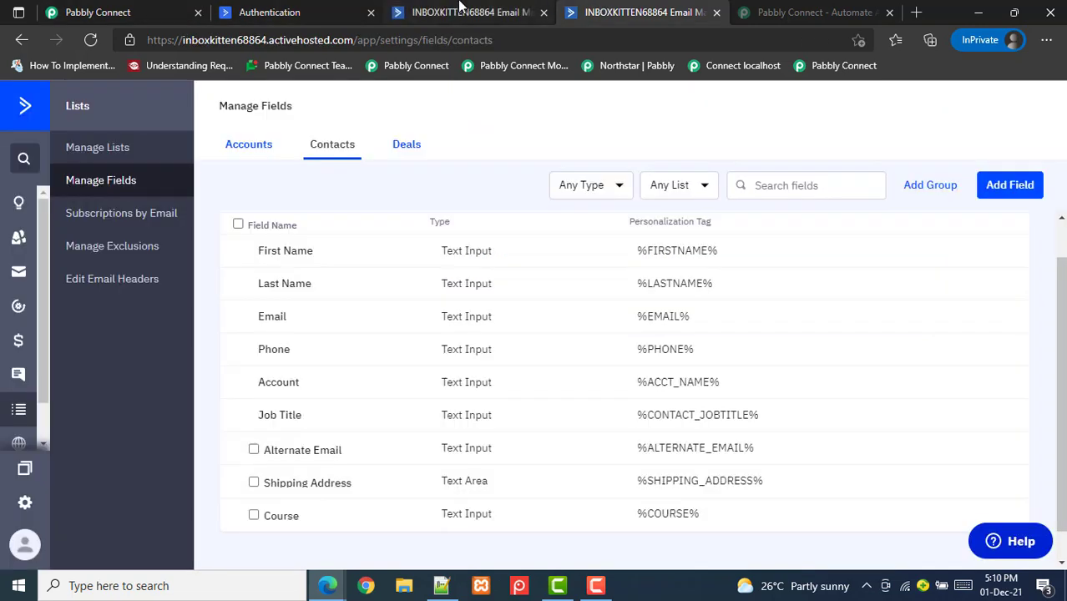
Paste the ActiveCampaign API key from Developer settings as the Api-Token header value
{"action": "left_click", "coordinate": [455, 12]}
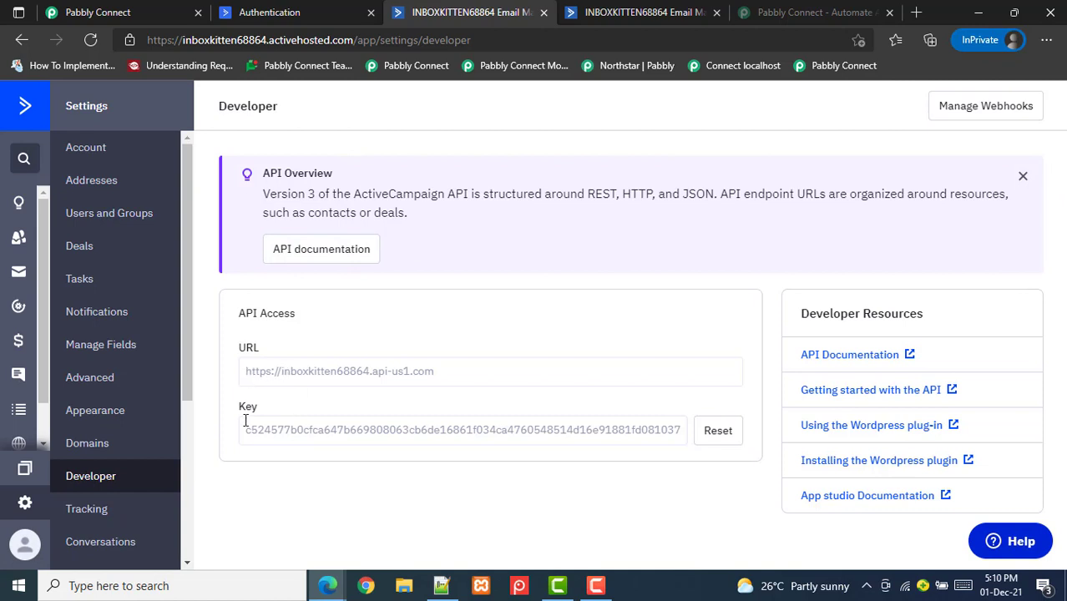
{"action": "left_click_drag", "start_coordinate": [250, 429], "coordinate": [705, 431]}
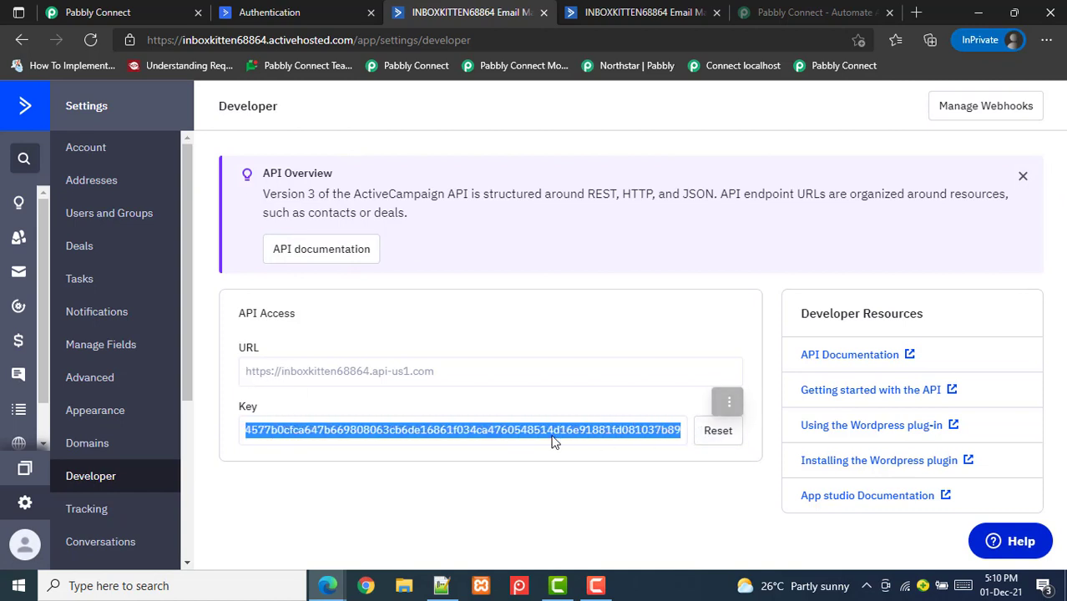
{"action": "left_click", "coordinate": [150, 12]}
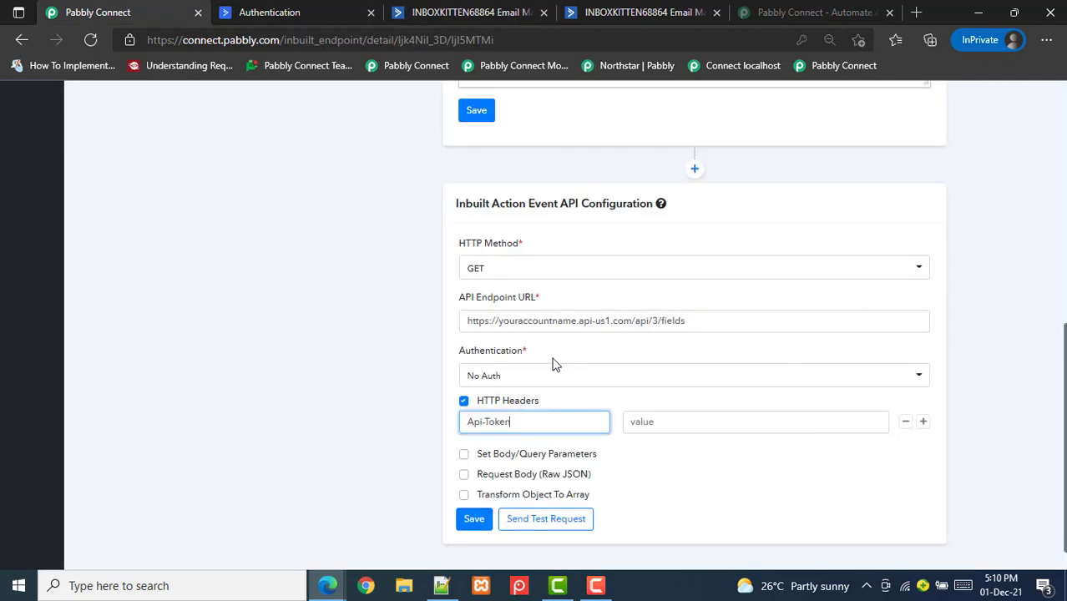
{"action": "left_click", "coordinate": [645, 431]}
{"action": "key", "text": "ctrl+v"}
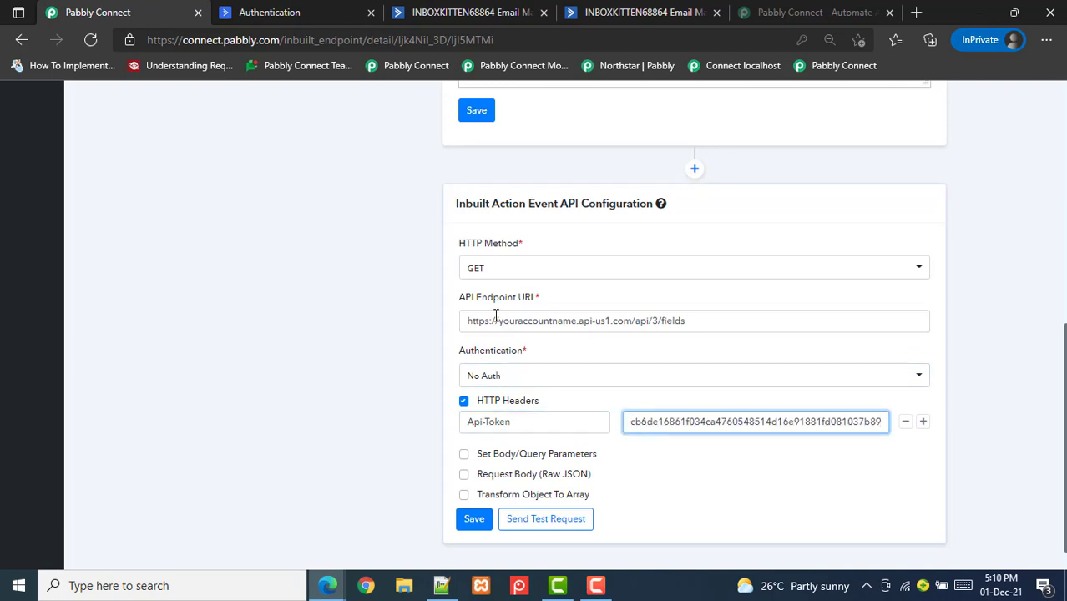
{"action": "left_click_drag", "start_coordinate": [495, 321], "coordinate": [607, 324]}
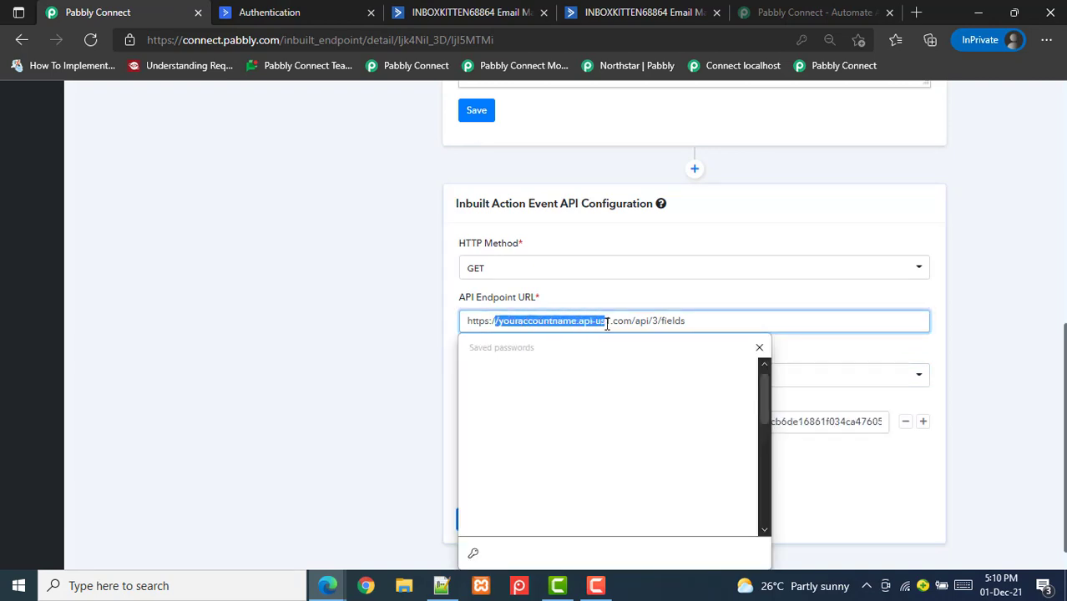
Duplicate the tab and copy the accountUrl parameter name from Active Campaign 1's auth settings
{"action": "left_click", "coordinate": [383, 324]}
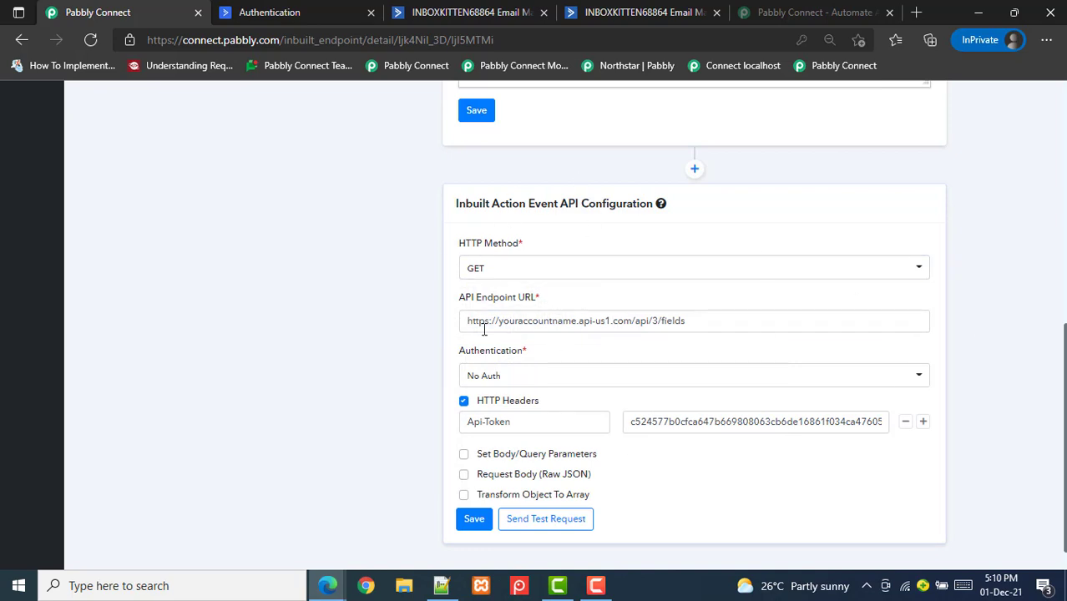
{"action": "right_click", "coordinate": [74, 11]}
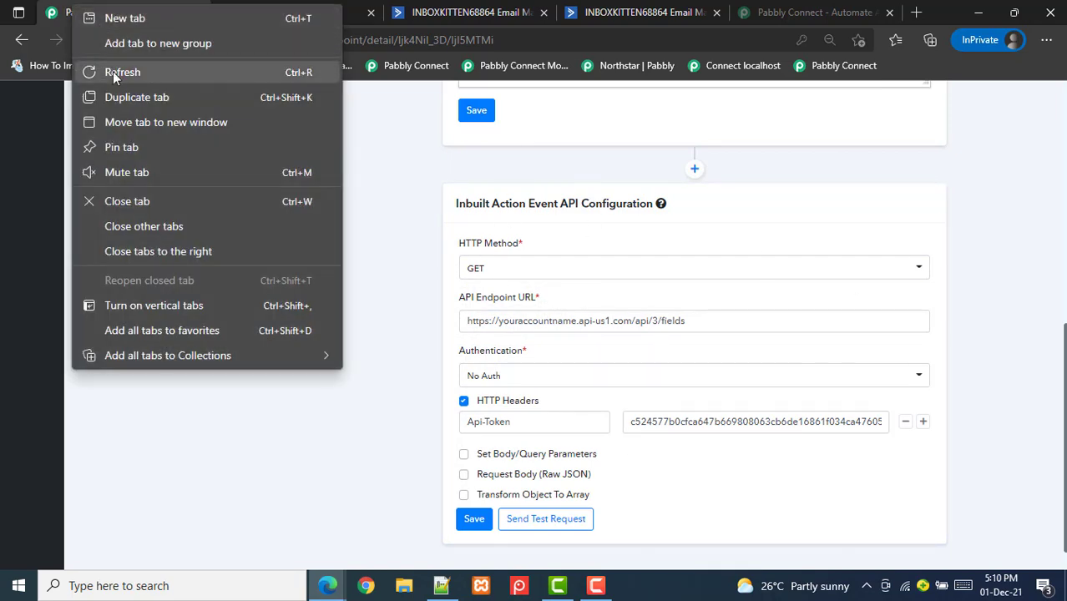
{"action": "left_click", "coordinate": [136, 97]}
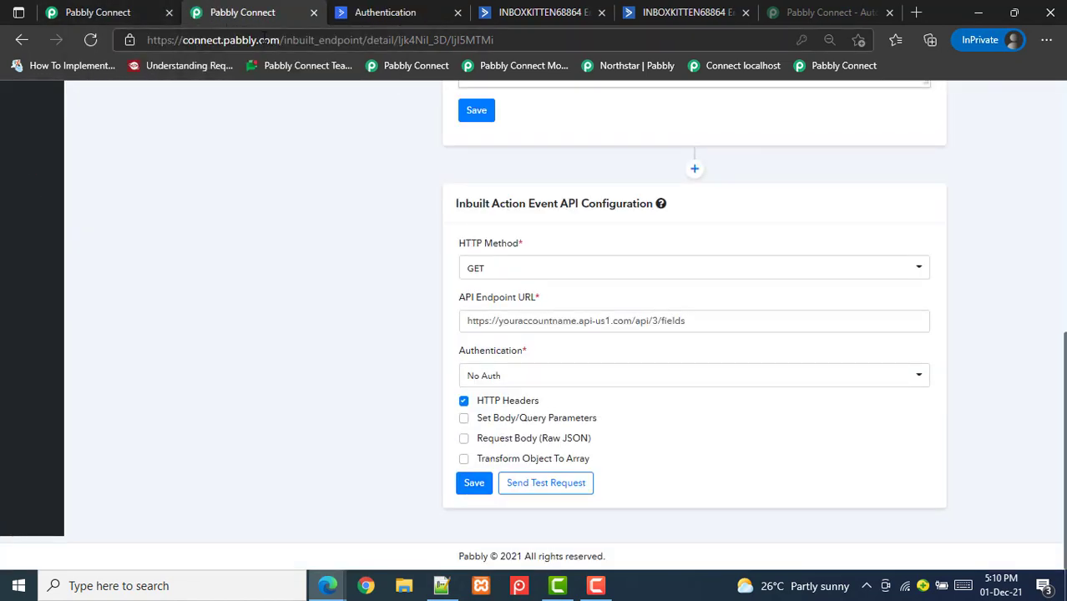
{"action": "scroll", "coordinate": [534, 325], "scroll_direction": "up", "scroll_amount": 10}
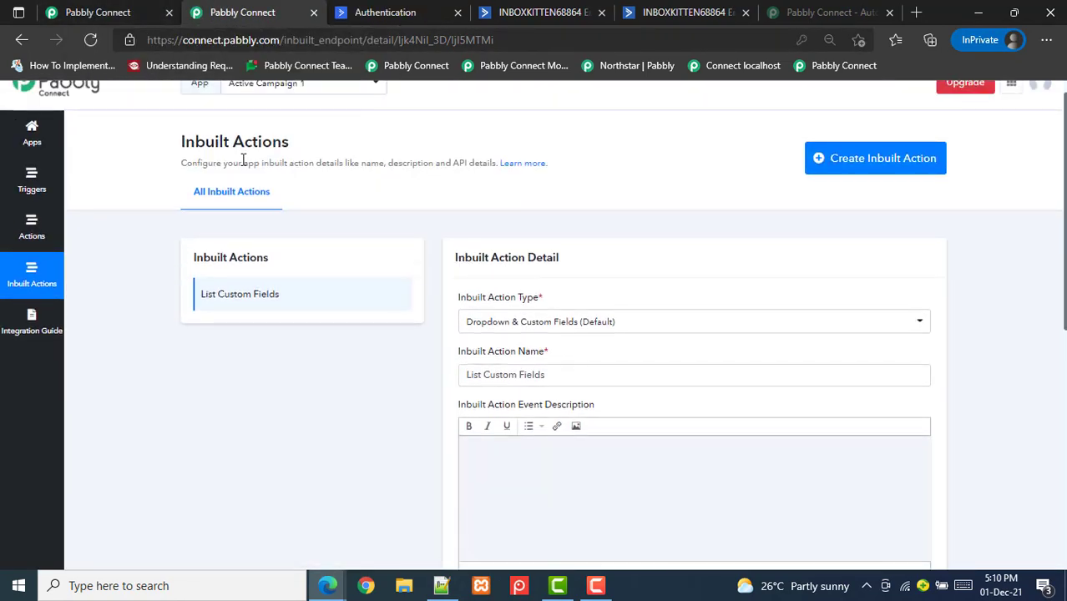
{"action": "left_click", "coordinate": [44, 133]}
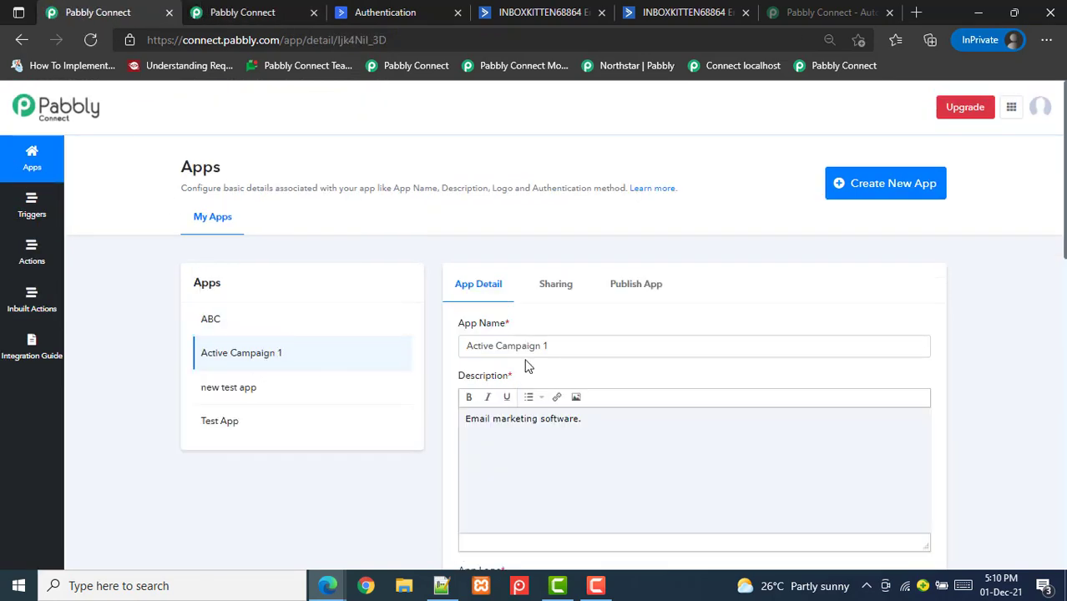
{"action": "scroll", "coordinate": [1045, 417], "scroll_direction": "down", "scroll_amount": 7}
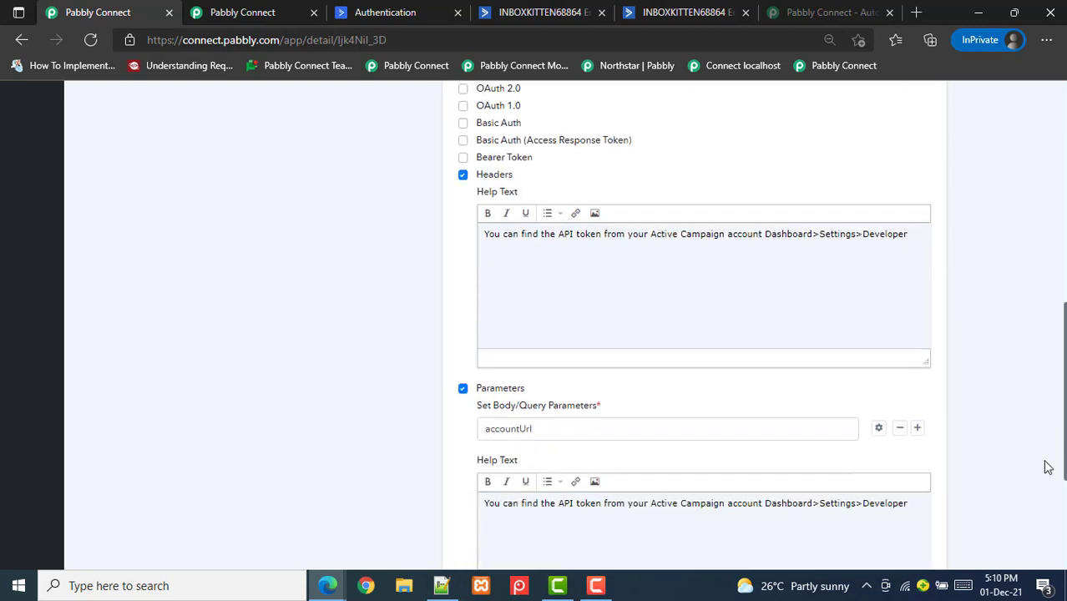
{"action": "scroll", "coordinate": [1046, 467], "scroll_direction": "down", "scroll_amount": 3}
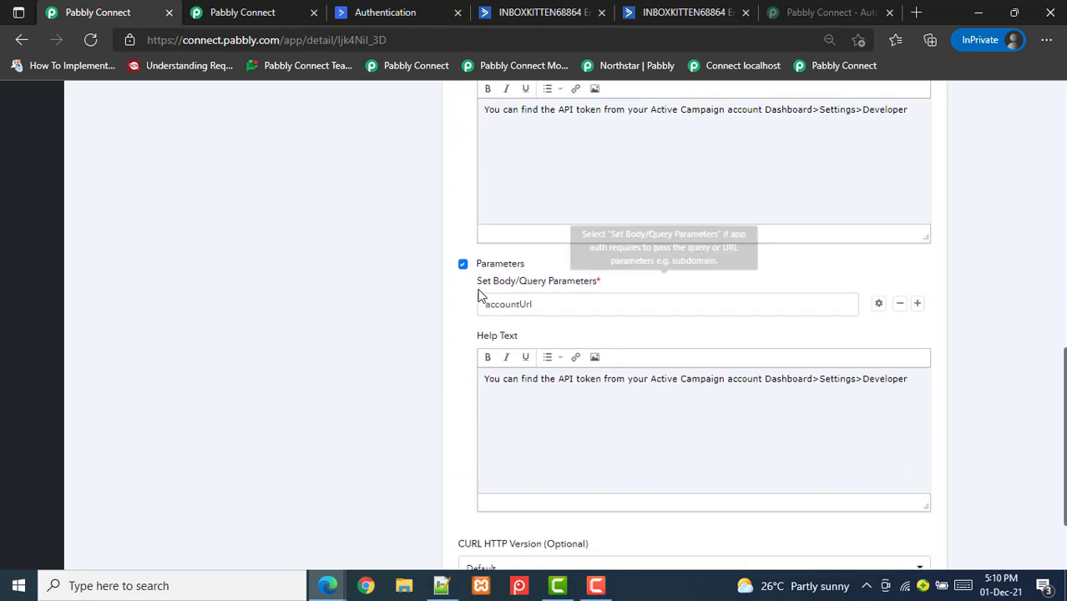
{"action": "double_click", "coordinate": [510, 307]}
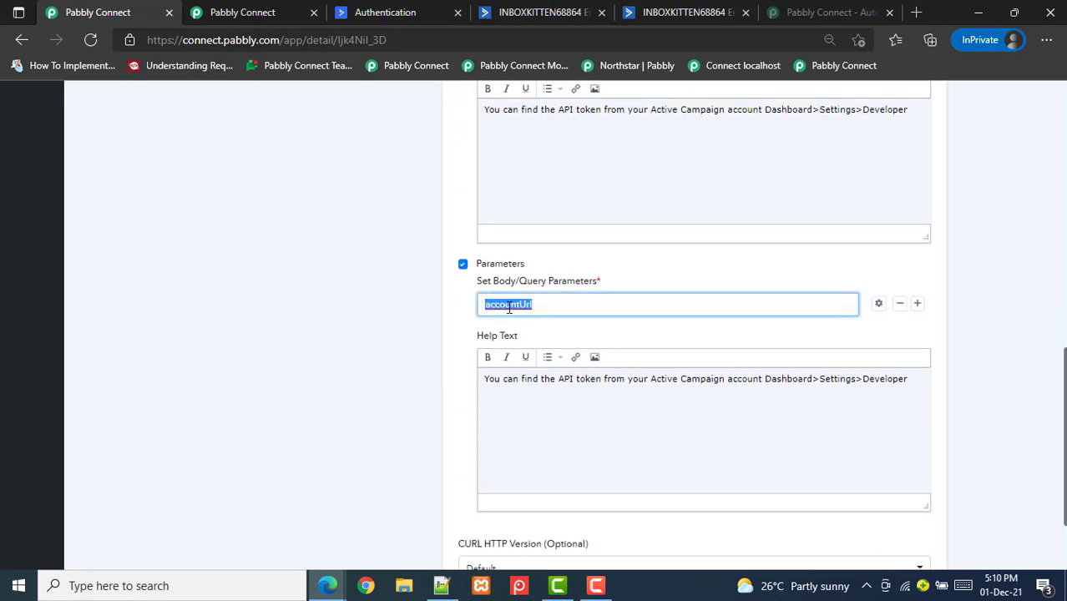
{"action": "left_click", "coordinate": [243, 9]}
Replace the sample host so the endpoint reads {{accountUrl}}/api/3/fields
{"action": "double_click", "coordinate": [516, 323]}
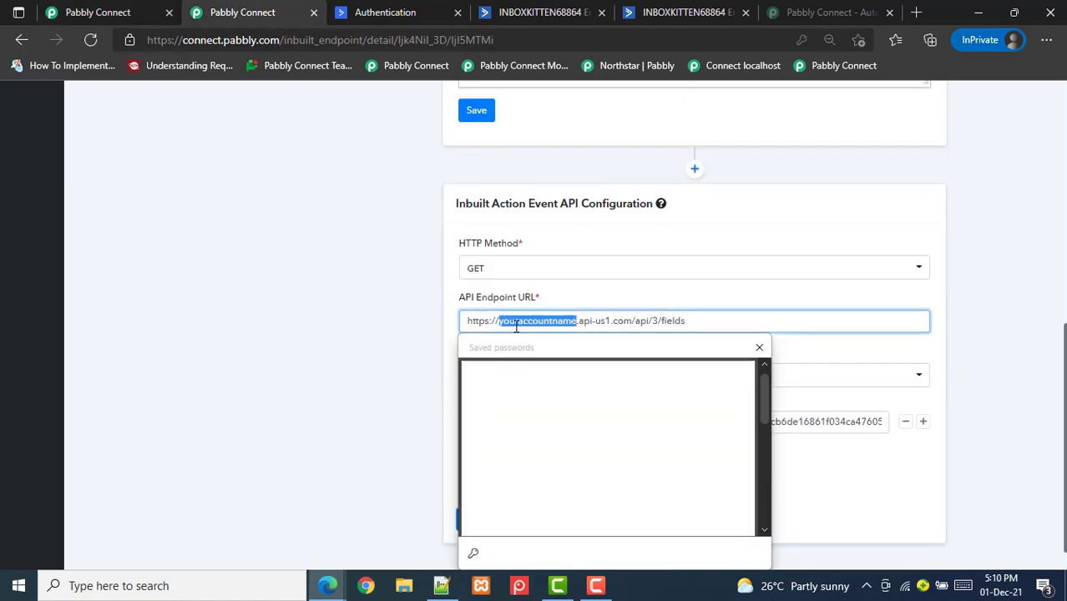
{"action": "left_click_drag", "start_coordinate": [500, 322], "coordinate": [462, 338]}
{"action": "key", "text": "ctrl+v"}
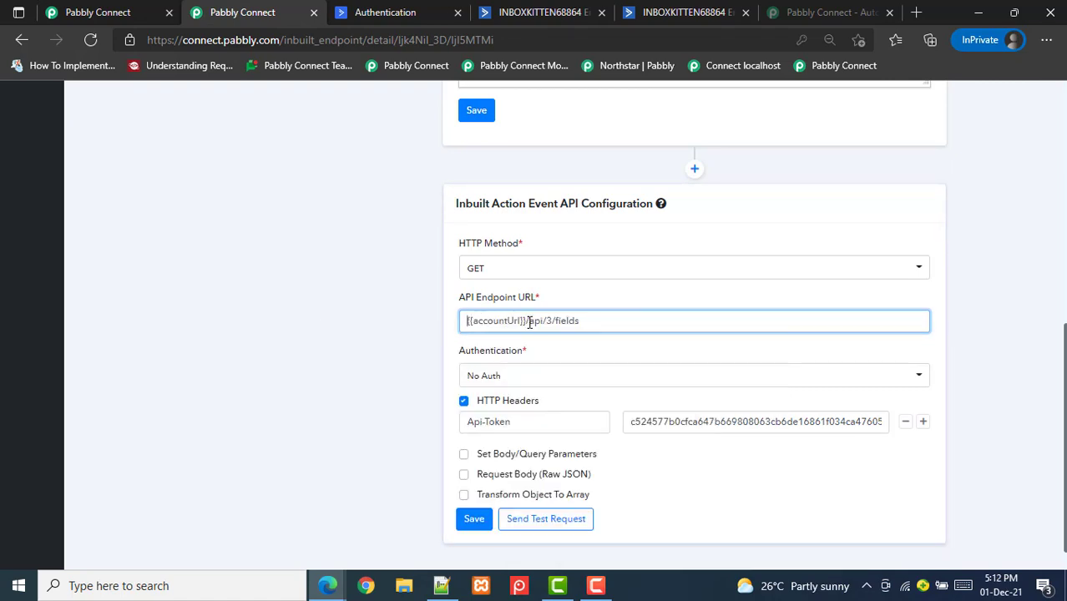
{"action": "scroll", "coordinate": [694, 325], "scroll_direction": "up", "scroll_amount": 2}
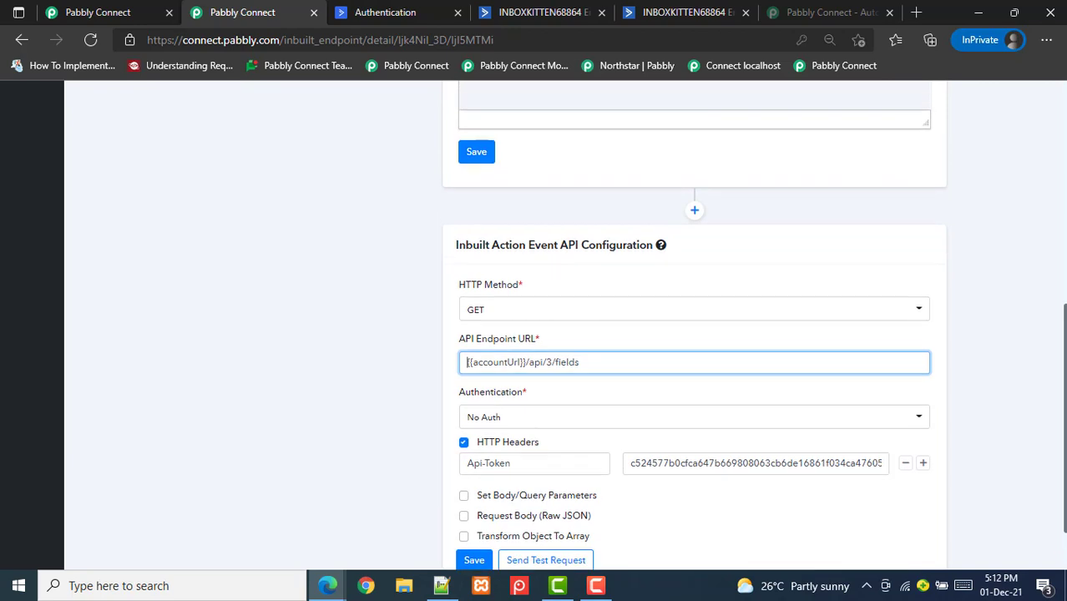
{"action": "scroll", "coordinate": [434, 398], "scroll_direction": "down", "scroll_amount": 2}
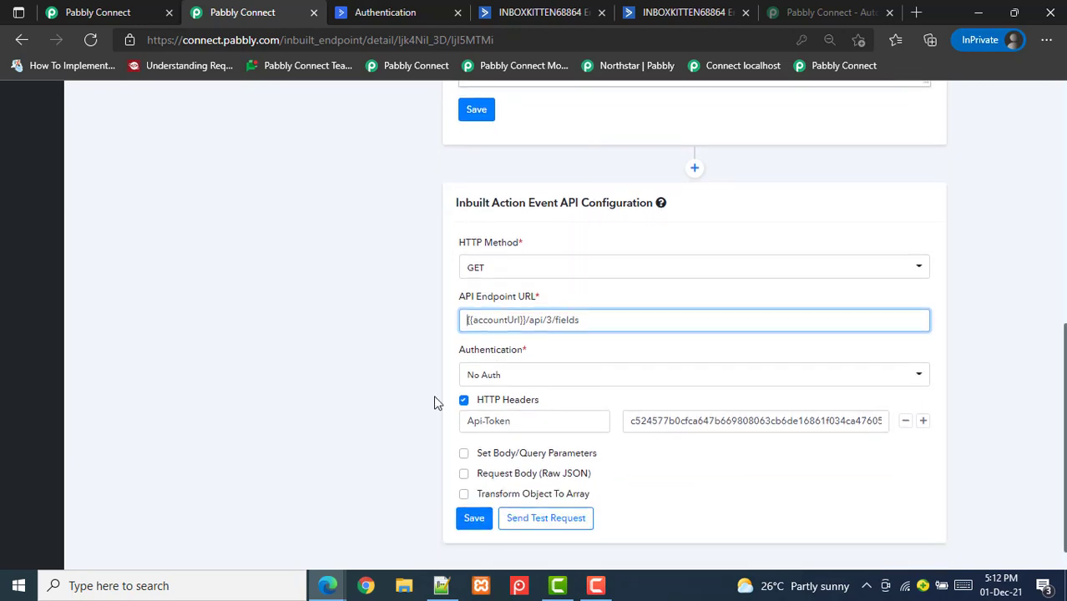
{"action": "double_click", "coordinate": [490, 319]}
{"action": "key", "text": "ctrl+c"}
{"action": "left_click", "coordinate": [486, 453]}
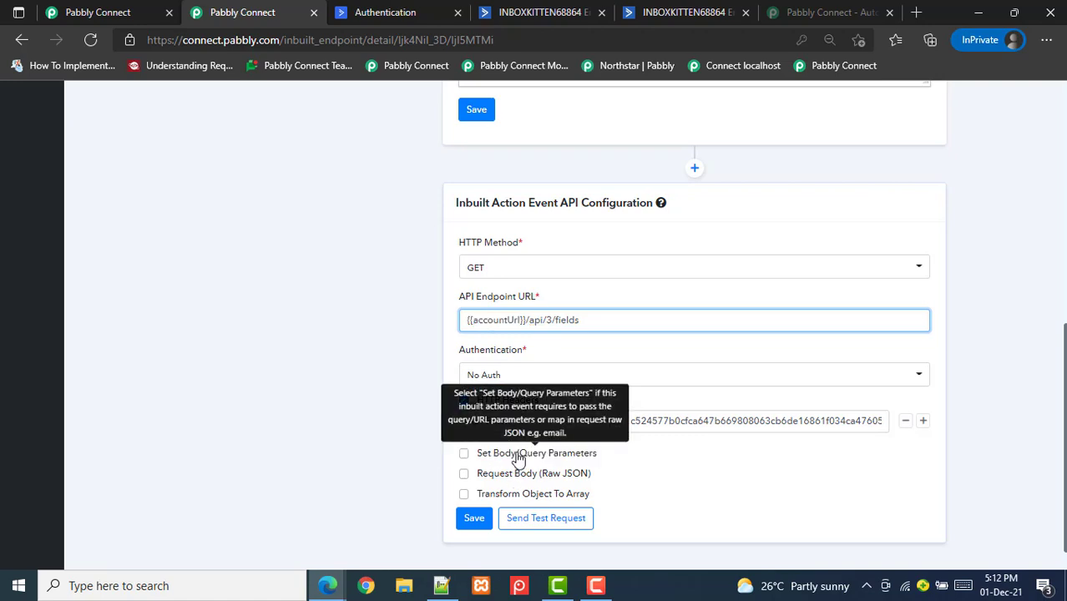
{"action": "left_click", "coordinate": [507, 474]}
{"action": "key", "text": "ctrl+v"}
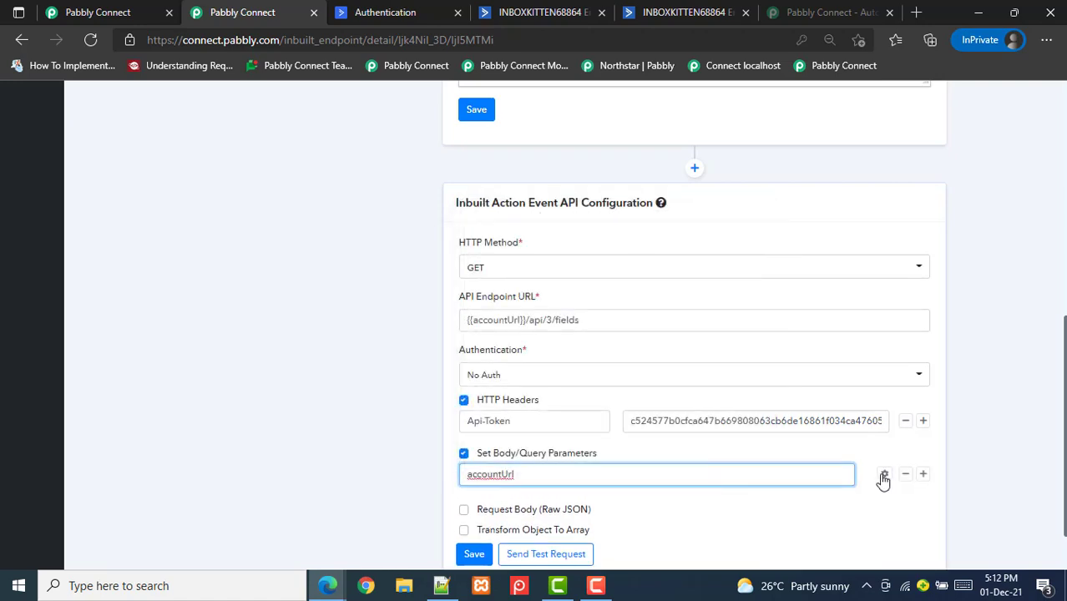
{"action": "left_click", "coordinate": [884, 474]}
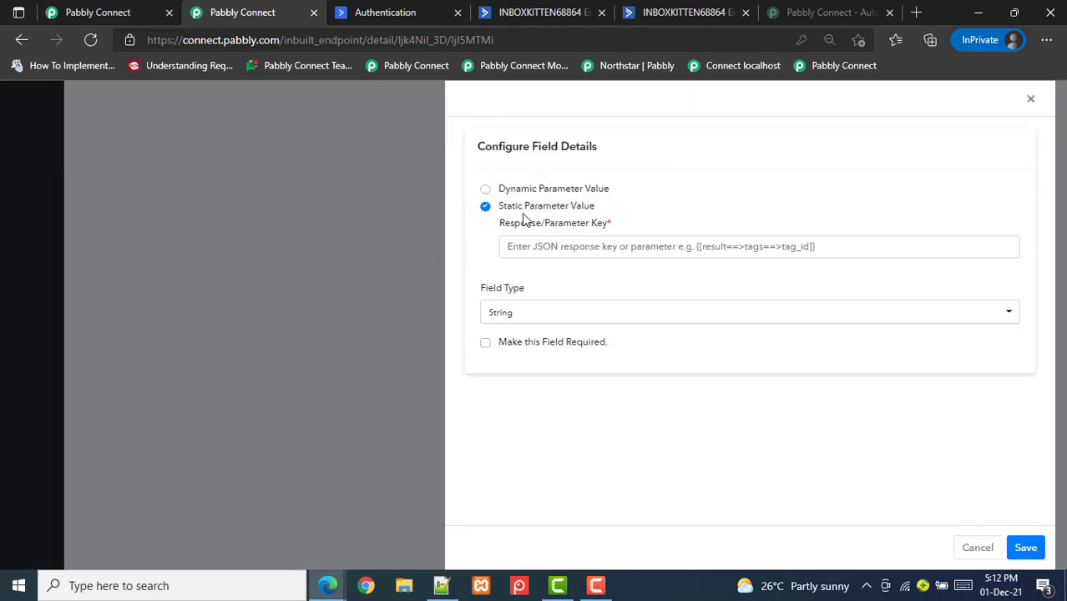
{"action": "left_click", "coordinate": [506, 189]}
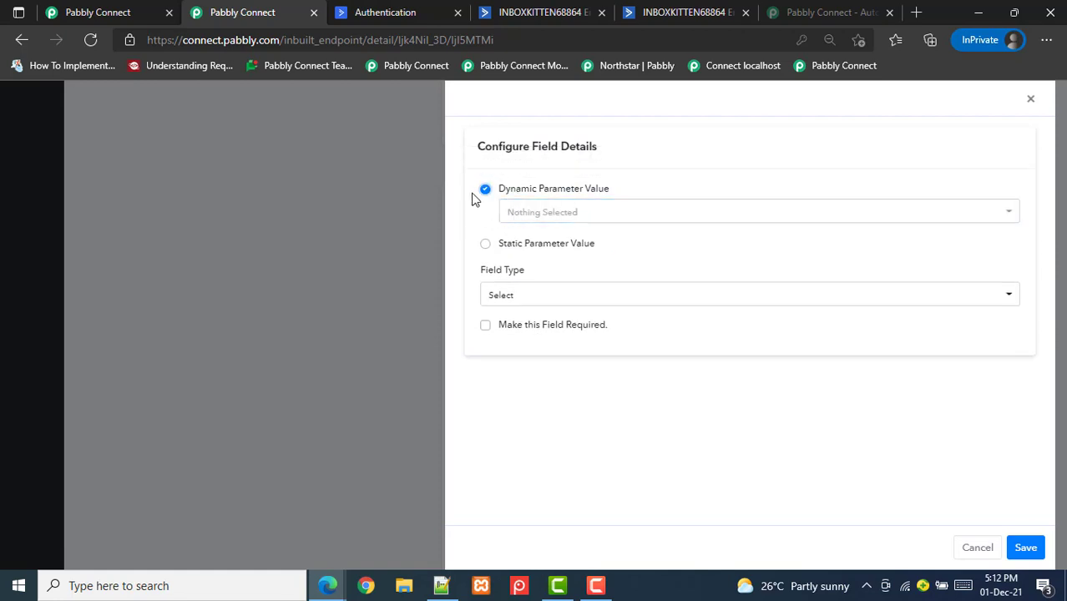
{"action": "left_click", "coordinate": [486, 245]}
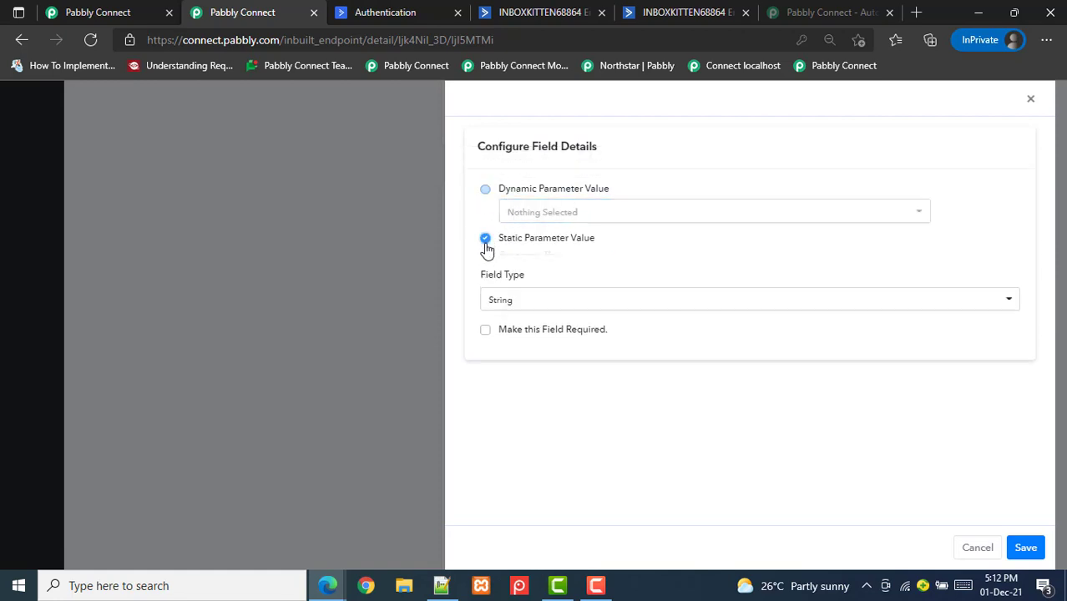
{"action": "key", "text": "ctrl+shift+Tab"}
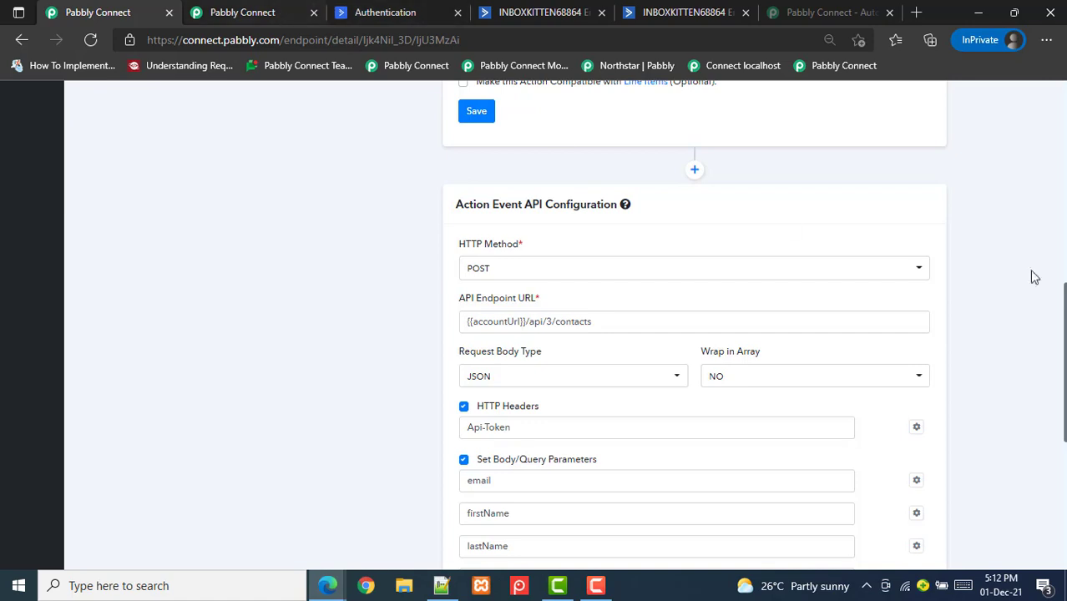
{"action": "scroll", "coordinate": [1063, 338], "scroll_direction": "up", "scroll_amount": 3}
{"action": "scroll", "coordinate": [1064, 338], "scroll_direction": "down", "scroll_amount": 4}
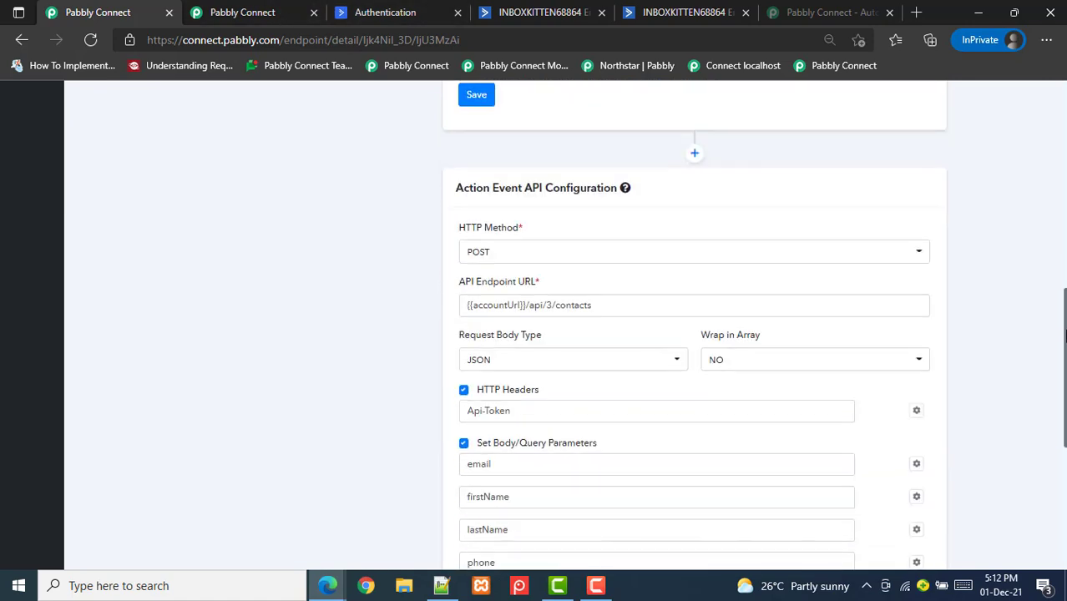
{"action": "scroll", "coordinate": [1064, 337], "scroll_direction": "up", "scroll_amount": 1}
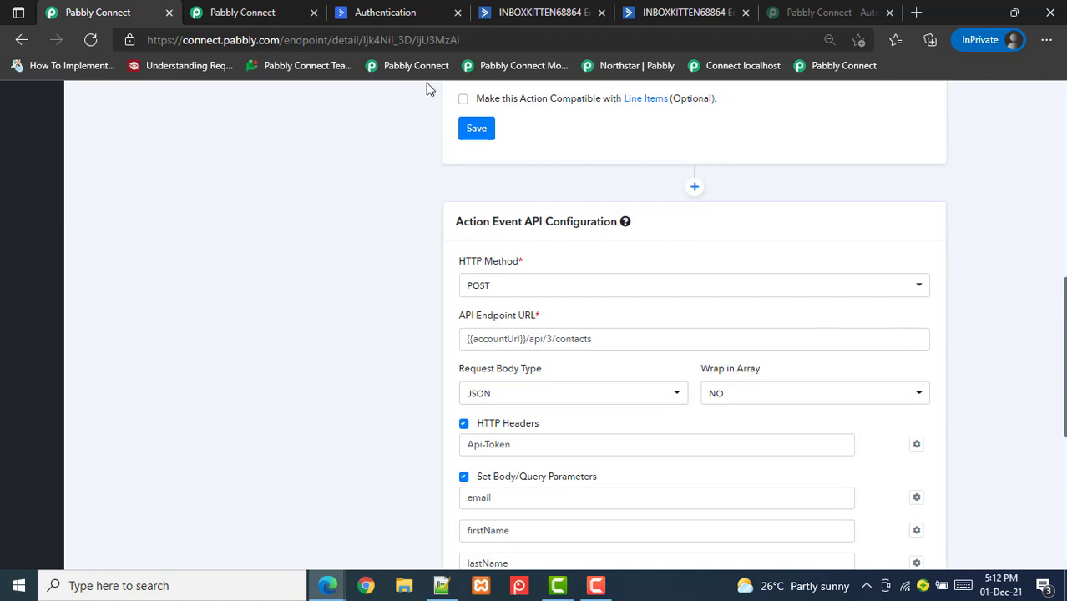
Set accountUrl's static parameter value to the account API URL from Developer settings
{"action": "left_click", "coordinate": [540, 12]}
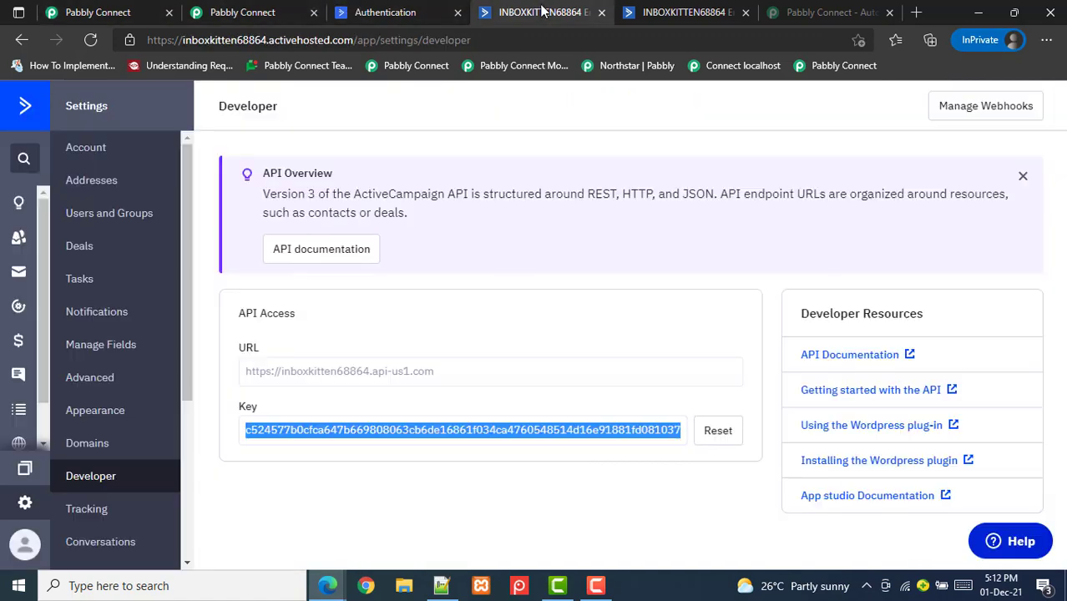
{"action": "left_click_drag", "start_coordinate": [247, 371], "coordinate": [457, 371]}
{"action": "key", "text": "ctrl+c"}
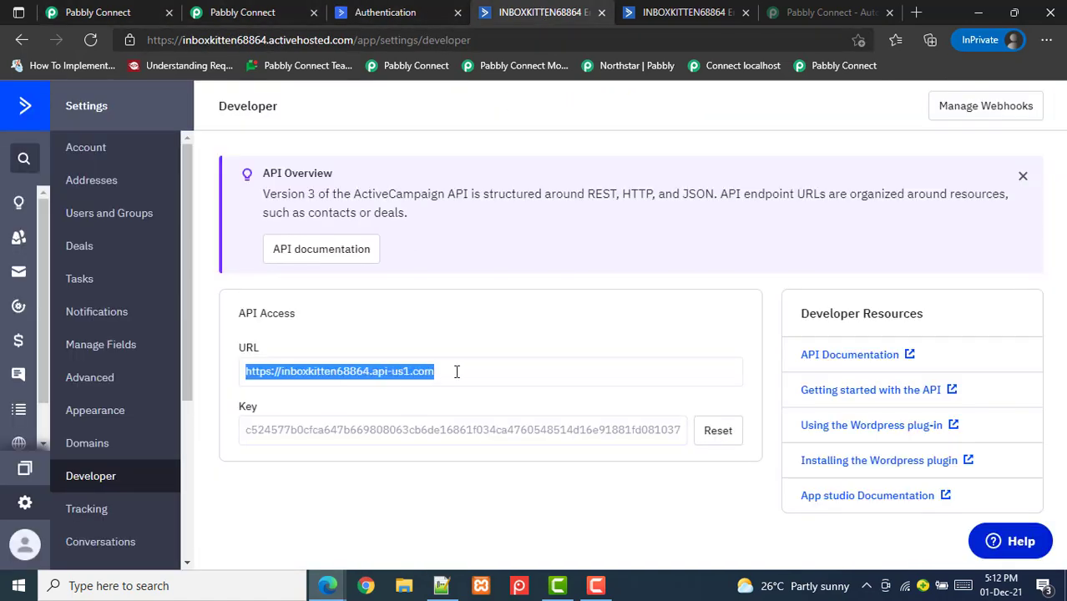
{"action": "left_click", "coordinate": [247, 15]}
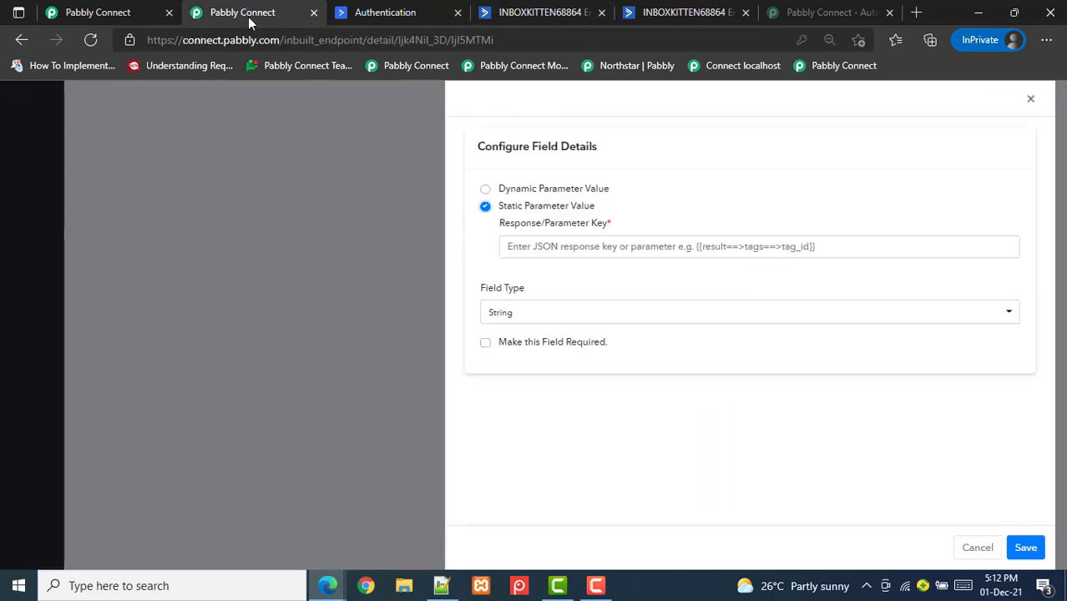
{"action": "left_click", "coordinate": [553, 246]}
{"action": "key", "text": "ctrl+v"}
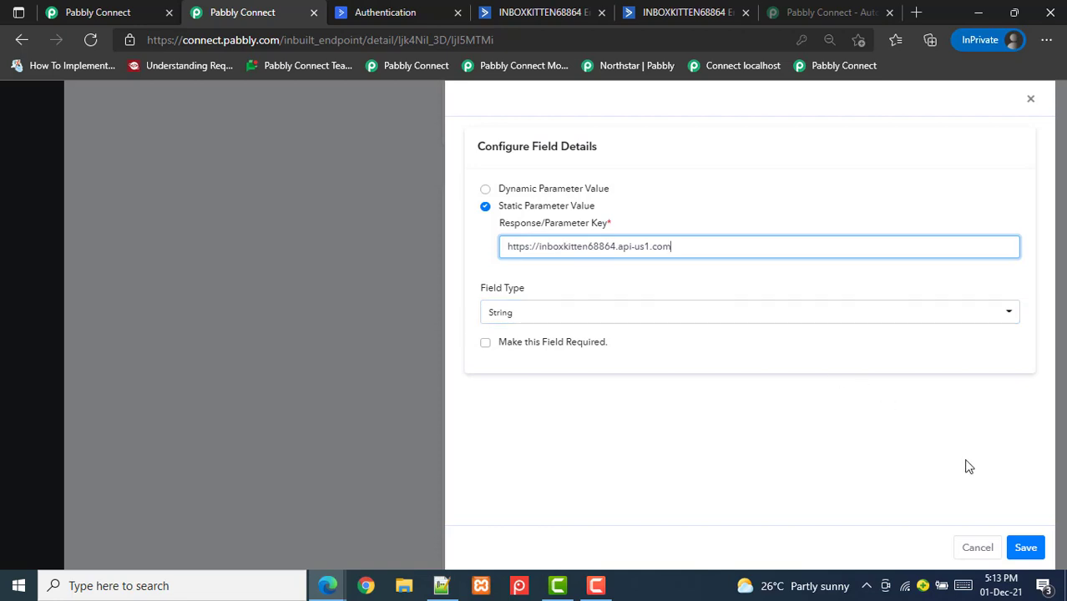
{"action": "left_click", "coordinate": [1026, 547]}
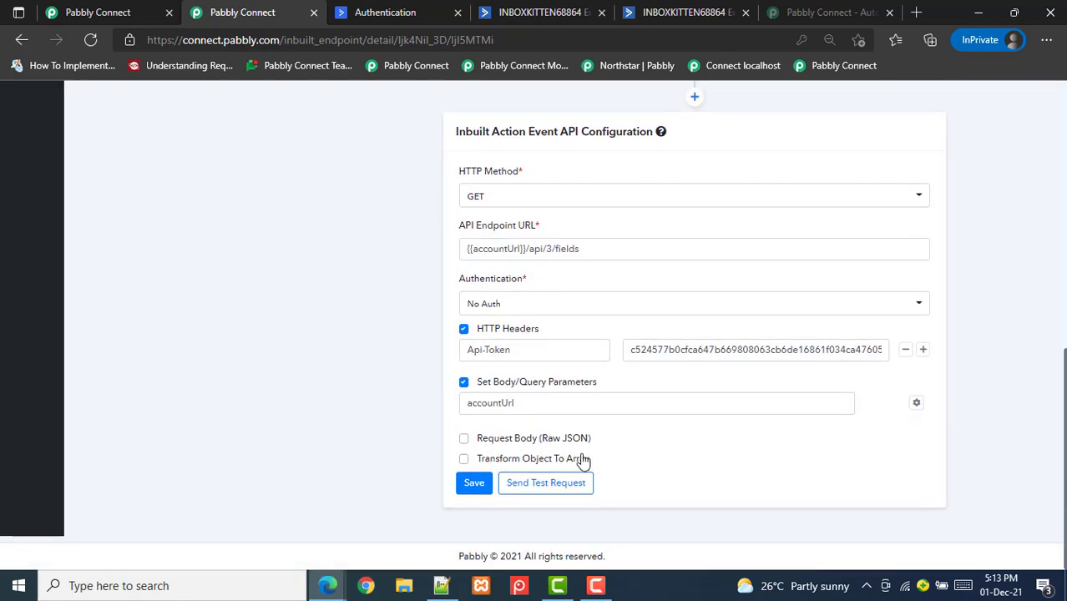
Save the inbuilt action's endpoint details and confirm the success message
{"action": "left_click", "coordinate": [473, 483]}
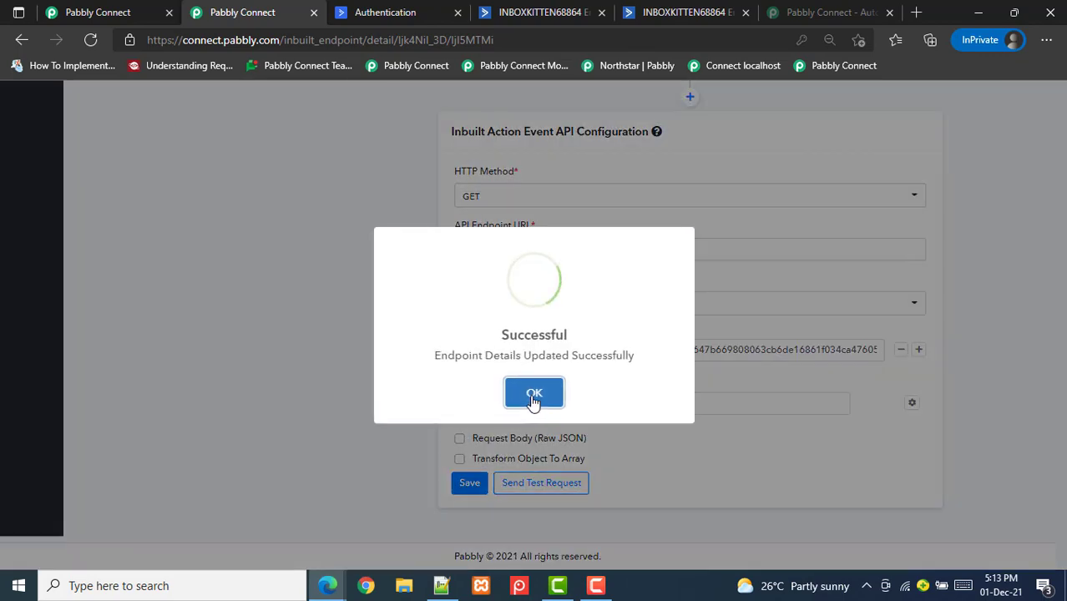
{"action": "left_click", "coordinate": [533, 396]}
{"action": "left_click", "coordinate": [551, 12]}
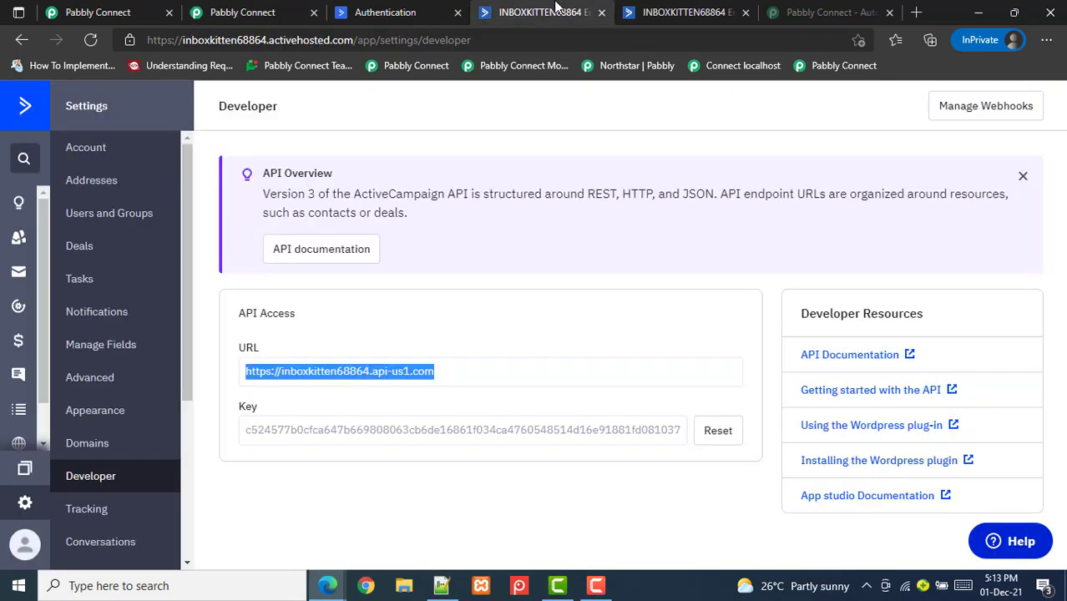
Review ActiveCampaign's custom contact fields Alternate Email, Shipping Address and Course, then return to Pabbly Connect
{"action": "left_click", "coordinate": [680, 10]}
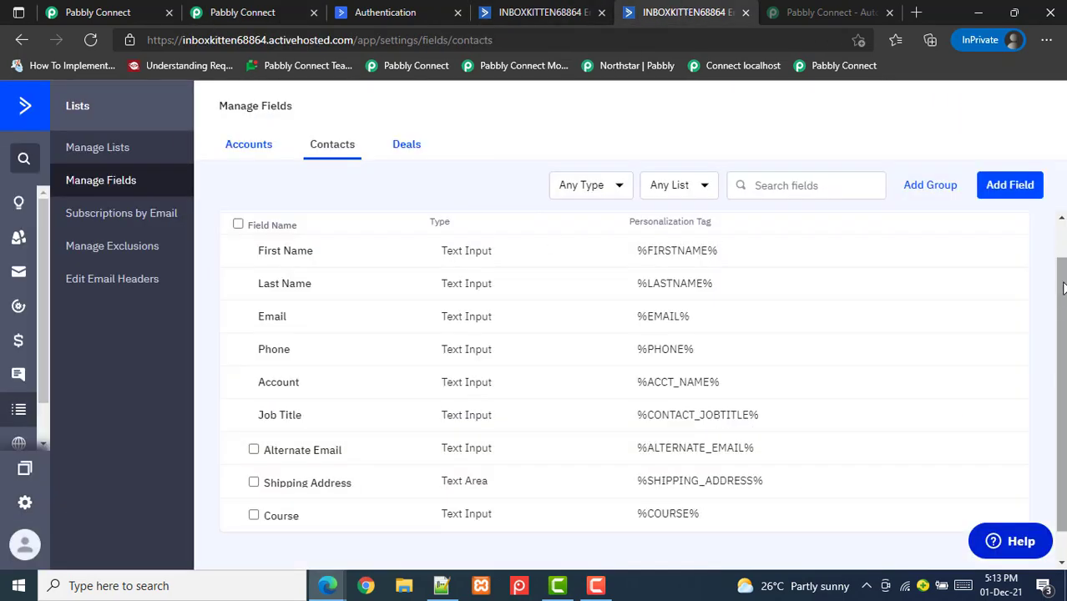
{"action": "scroll", "coordinate": [1063, 242], "scroll_direction": "up", "scroll_amount": 2}
{"action": "scroll", "coordinate": [625, 400], "scroll_direction": "down", "scroll_amount": 1}
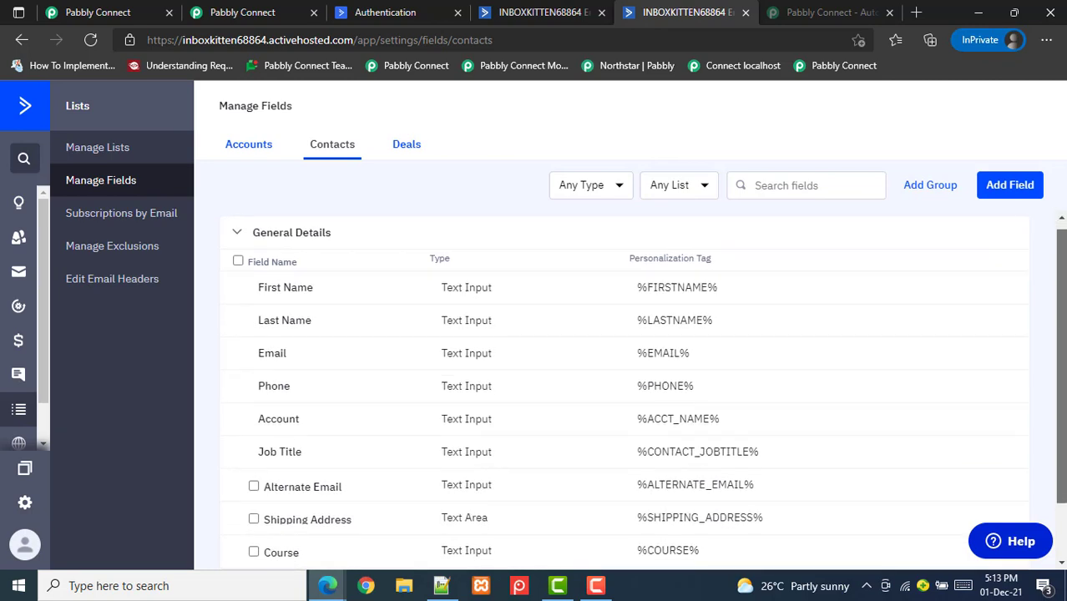
{"action": "scroll", "coordinate": [344, 412], "scroll_direction": "down", "scroll_amount": 2}
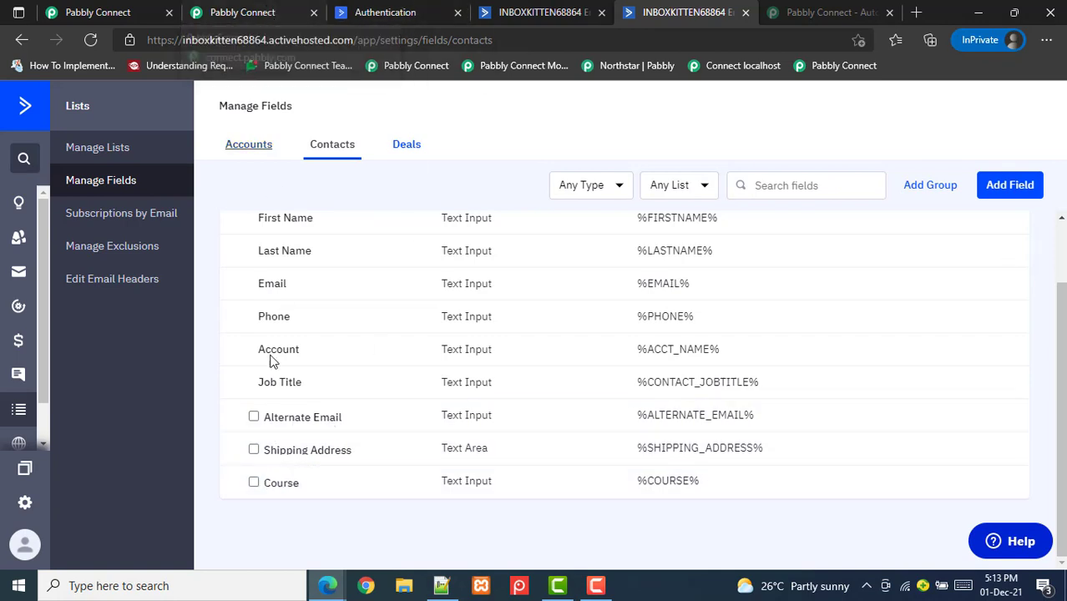
{"action": "left_click", "coordinate": [266, 10]}
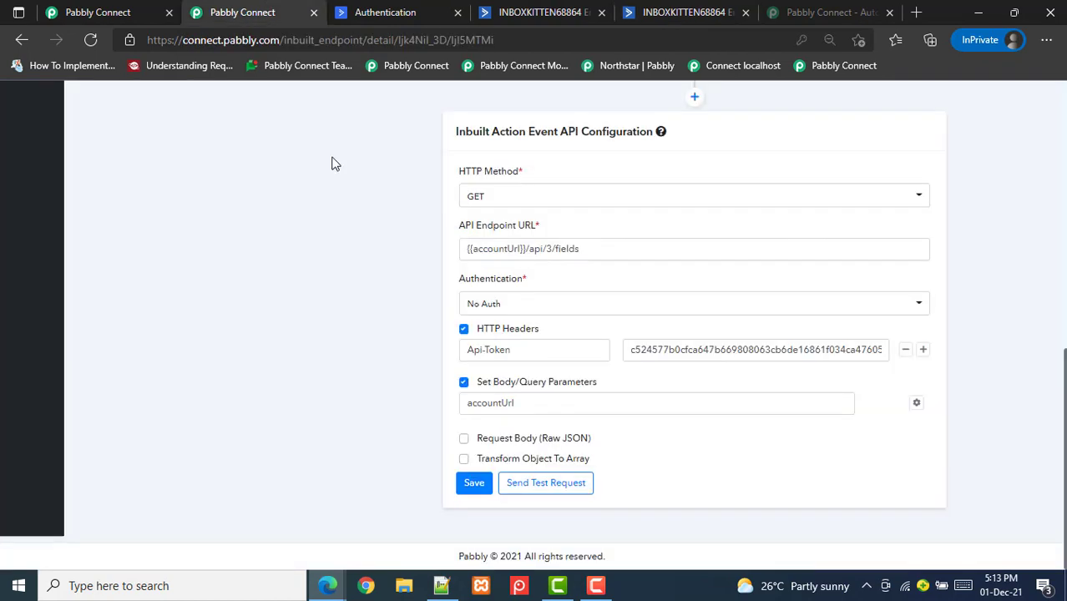
Send the List Custom Fields test request and review the 3 returned fields, including Alternate Email (ALTERNATE_EMAIL)
{"action": "left_click", "coordinate": [544, 483]}
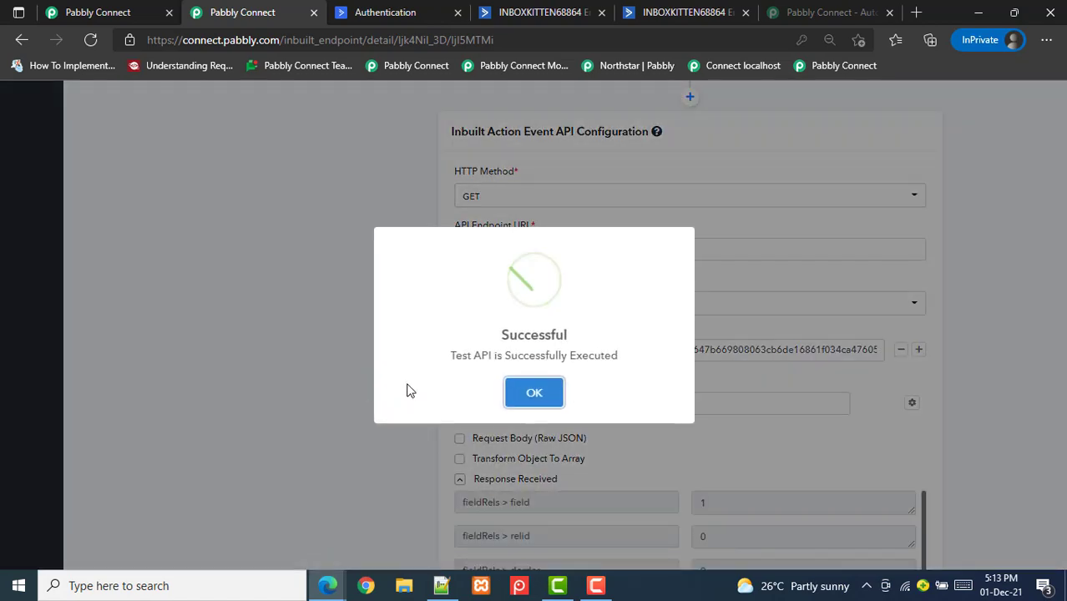
{"action": "left_click", "coordinate": [513, 393]}
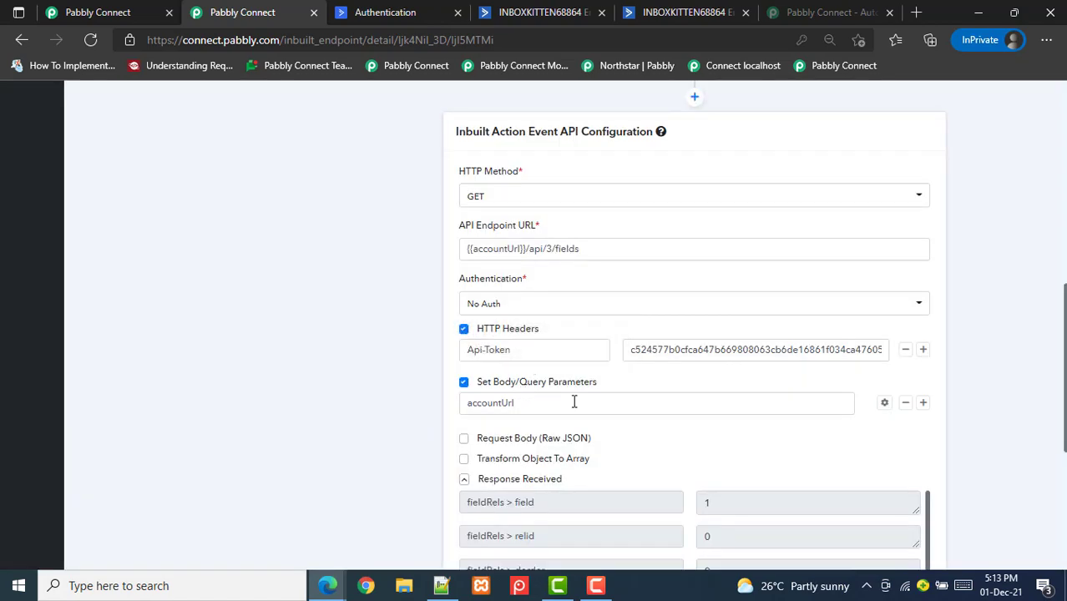
{"action": "scroll", "coordinate": [571, 401], "scroll_direction": "down", "scroll_amount": 1}
{"action": "scroll", "coordinate": [693, 334], "scroll_direction": "down", "scroll_amount": 5}
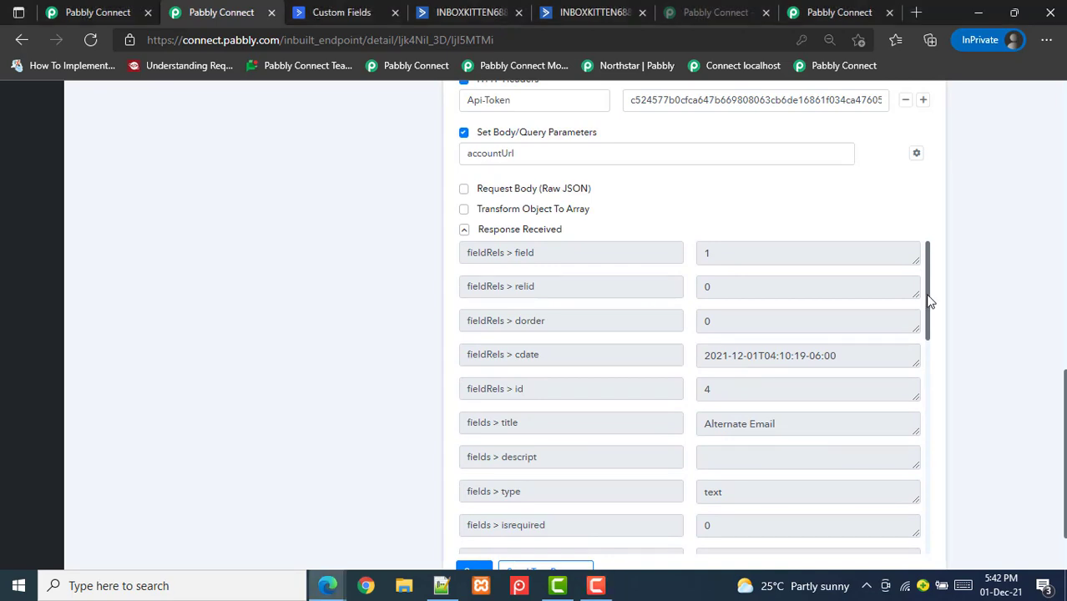
{"action": "left_click_drag", "start_coordinate": [928, 298], "coordinate": [916, 538]}
{"action": "left_click_drag", "start_coordinate": [934, 455], "coordinate": [942, 299]}
{"action": "scroll", "coordinate": [1048, 421], "scroll_direction": "up", "scroll_amount": 1}
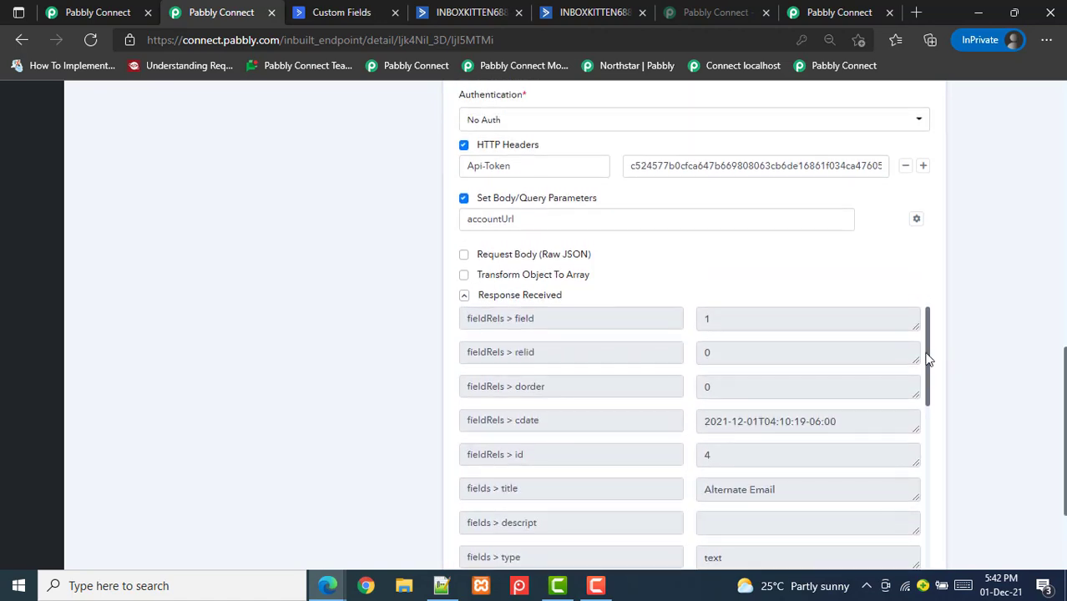
{"action": "left_click_drag", "start_coordinate": [928, 358], "coordinate": [925, 505]}
{"action": "scroll", "coordinate": [1064, 461], "scroll_direction": "down", "scroll_amount": 2}
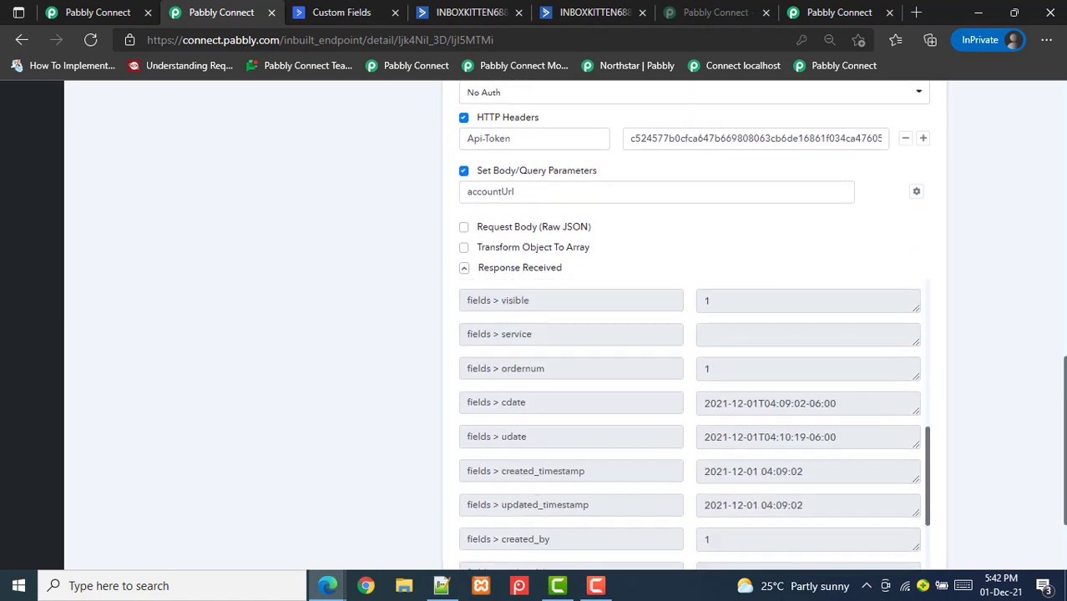
{"action": "left_click_drag", "start_coordinate": [927, 372], "coordinate": [940, 235]}
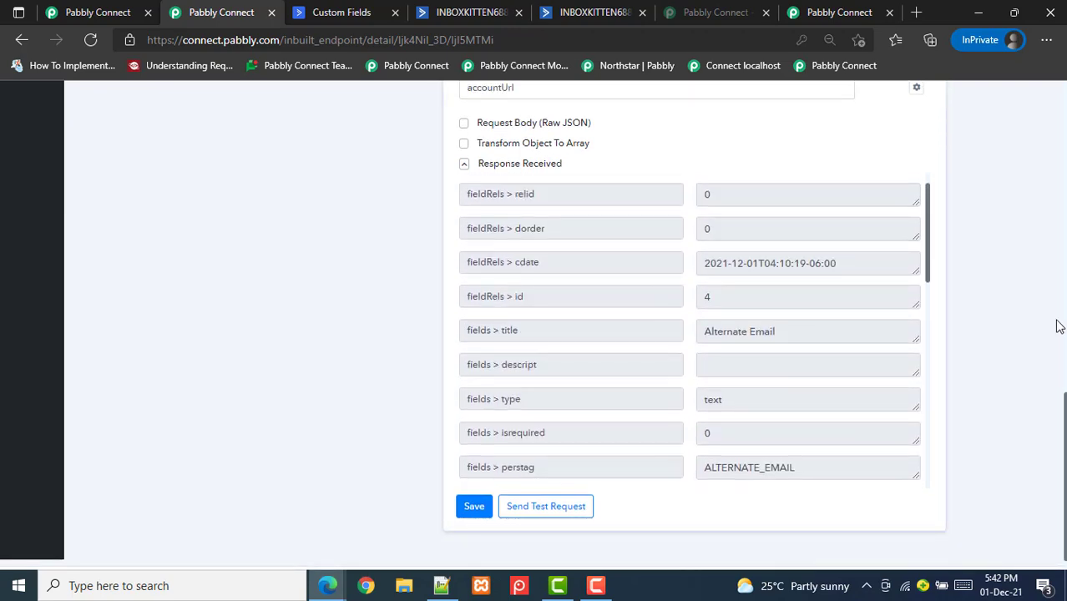
{"action": "scroll", "coordinate": [985, 284], "scroll_direction": "down", "scroll_amount": 1}
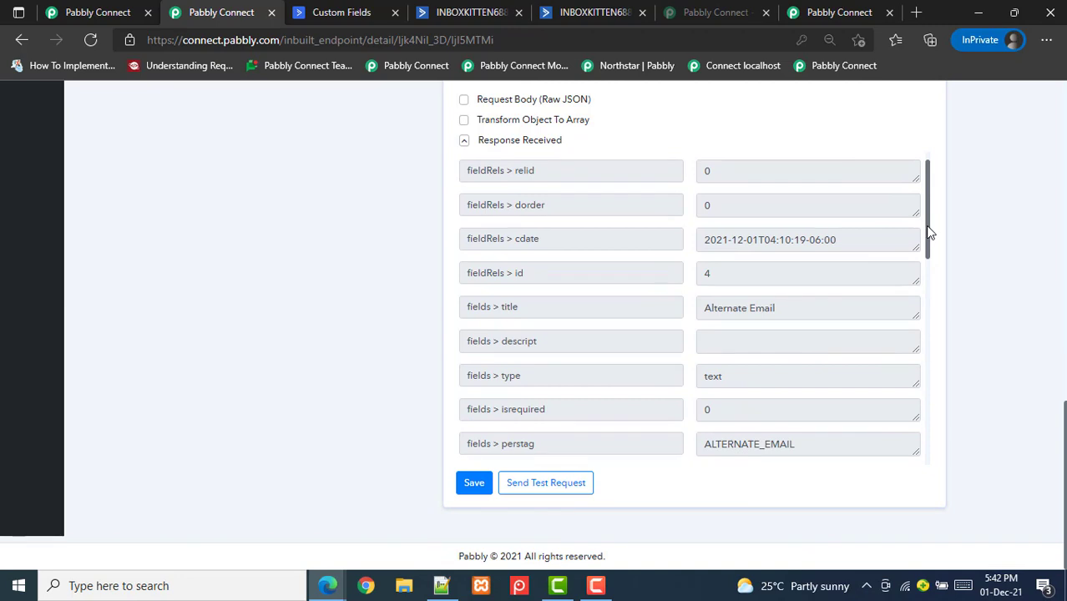
{"action": "left_click_drag", "start_coordinate": [929, 232], "coordinate": [908, 443]}
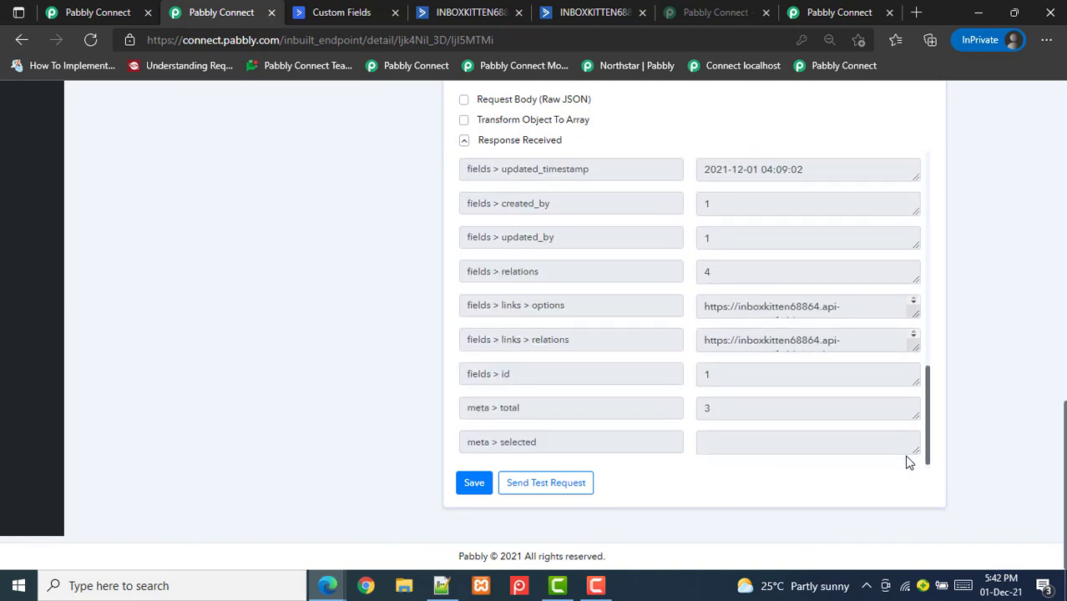
{"action": "left_click", "coordinate": [325, 12]}
{"action": "left_click", "coordinate": [816, 243]}
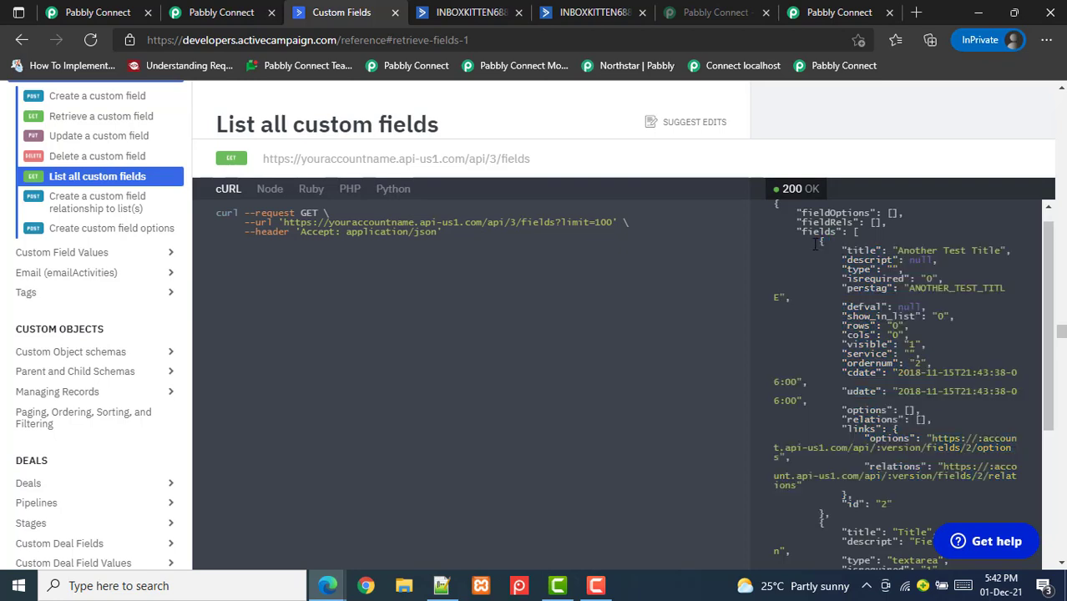
{"action": "left_click_drag", "start_coordinate": [820, 244], "coordinate": [836, 269]}
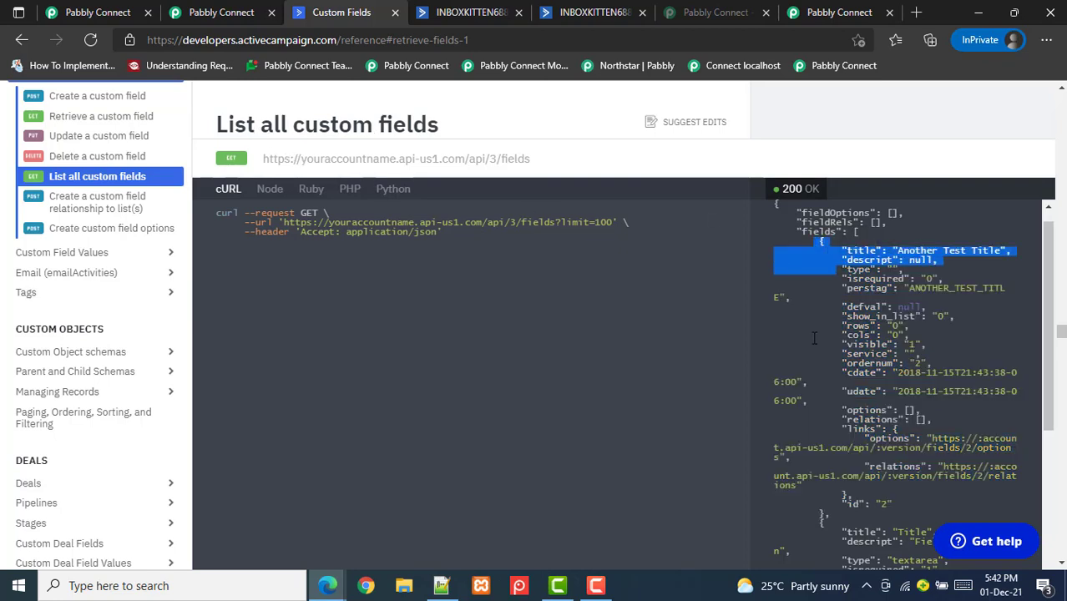
{"action": "left_click", "coordinate": [821, 248]}
{"action": "left_click_drag", "start_coordinate": [820, 250], "coordinate": [829, 513]}
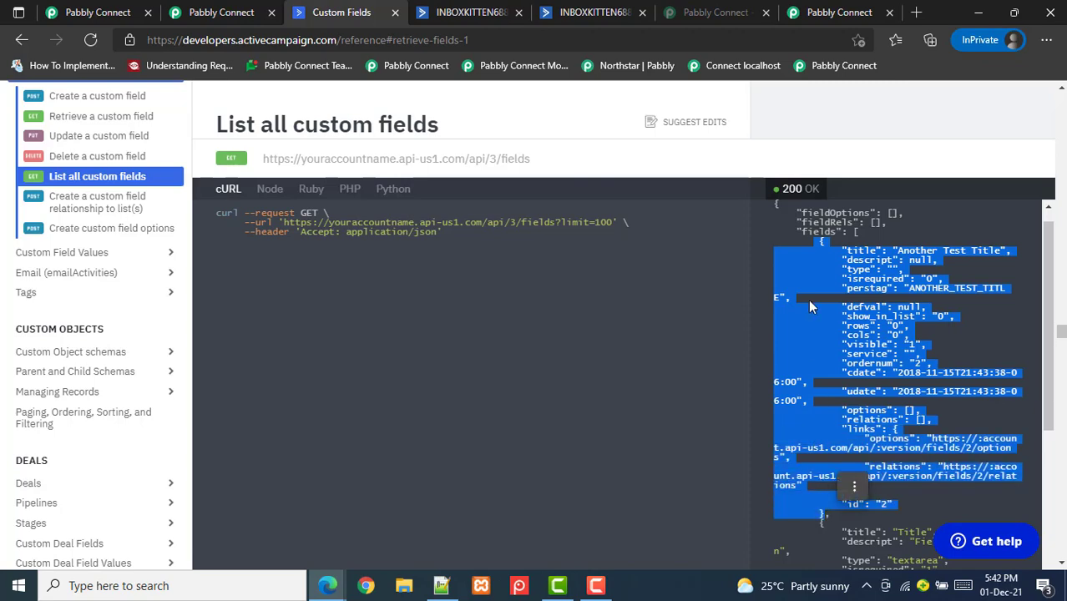
{"action": "left_click", "coordinate": [235, 19]}
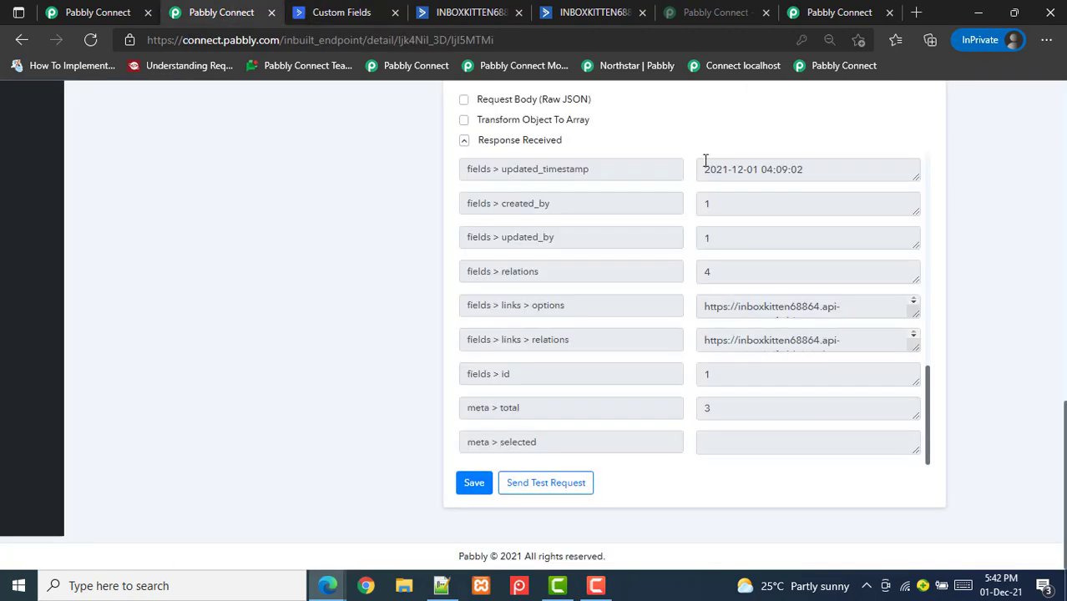
{"action": "left_click_drag", "start_coordinate": [929, 392], "coordinate": [942, 222]}
{"action": "scroll", "coordinate": [692, 334], "scroll_direction": "up", "scroll_amount": 1}
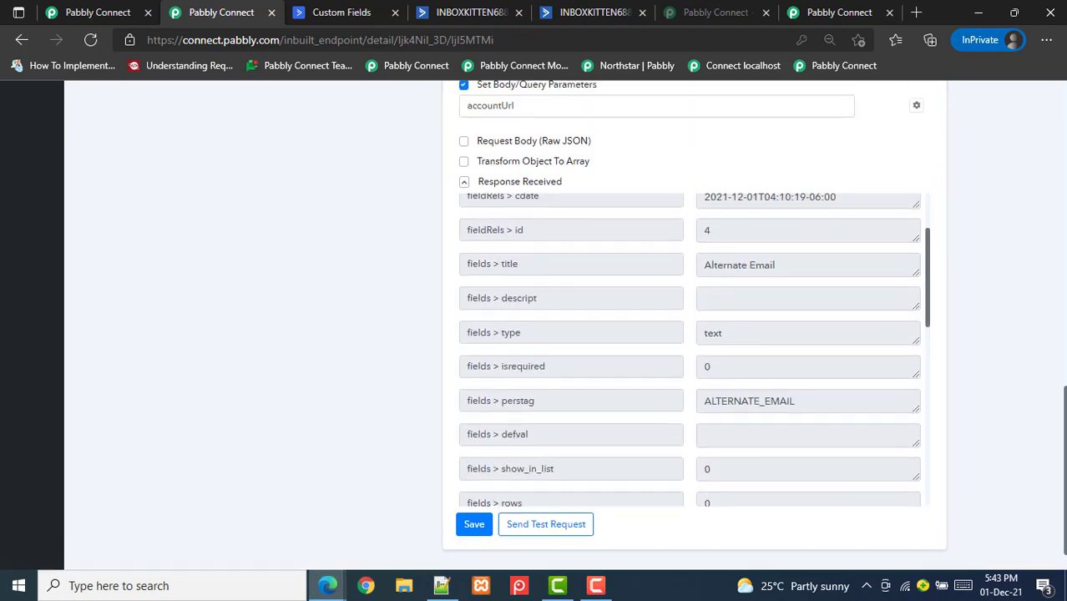
Clone the Create a Contact action and confirm the duplicate
{"action": "left_click", "coordinate": [84, 8]}
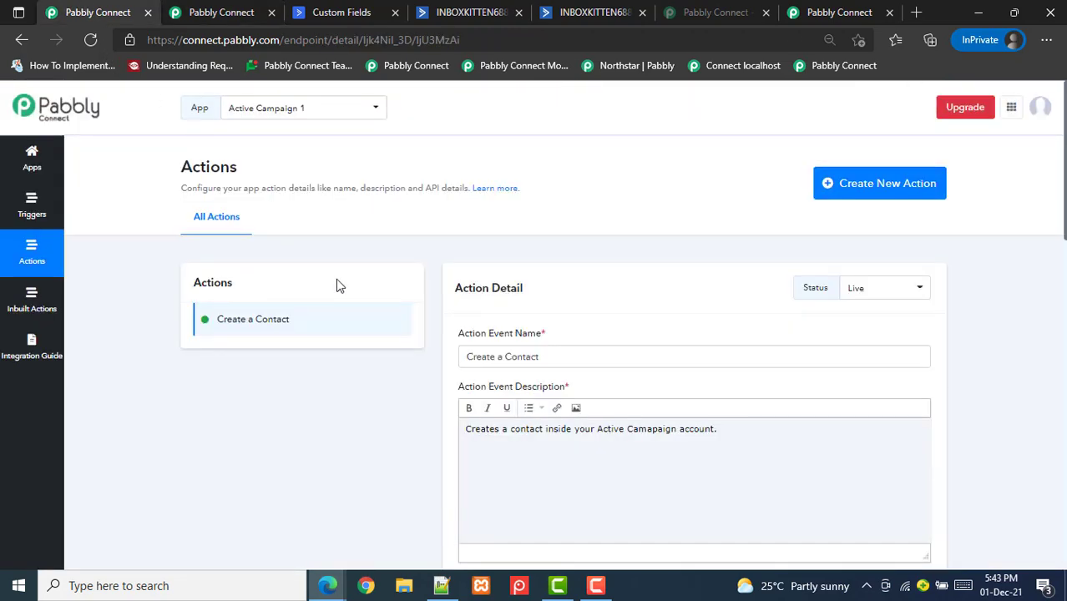
{"action": "scroll", "coordinate": [533, 334], "scroll_direction": "down", "scroll_amount": 1}
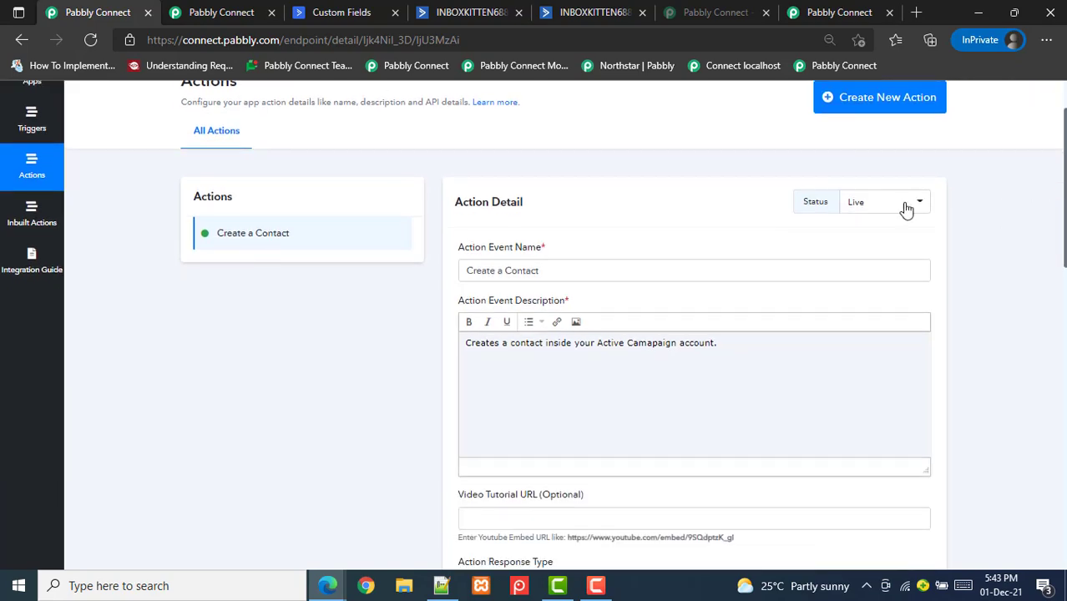
{"action": "scroll", "coordinate": [1060, 209], "scroll_direction": "up", "scroll_amount": 1}
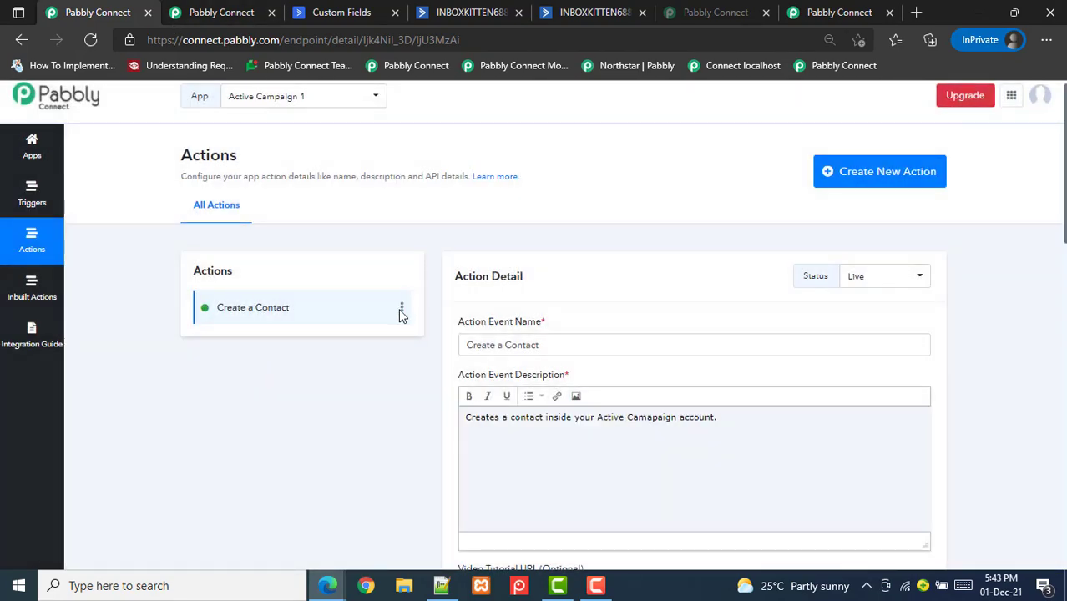
{"action": "left_click", "coordinate": [402, 311]}
{"action": "left_click", "coordinate": [351, 308]}
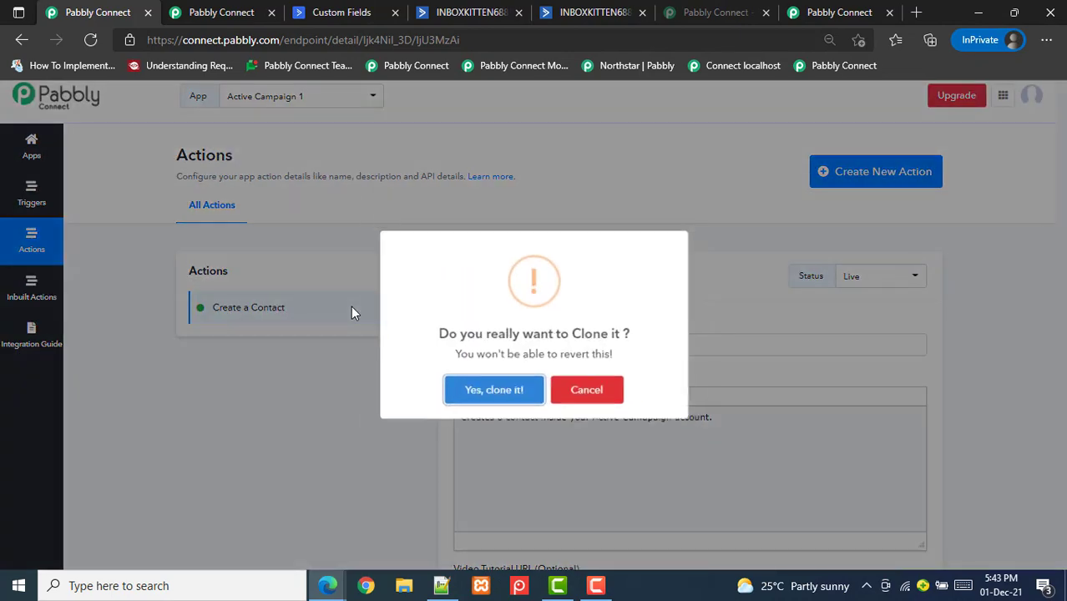
{"action": "left_click", "coordinate": [501, 392]}
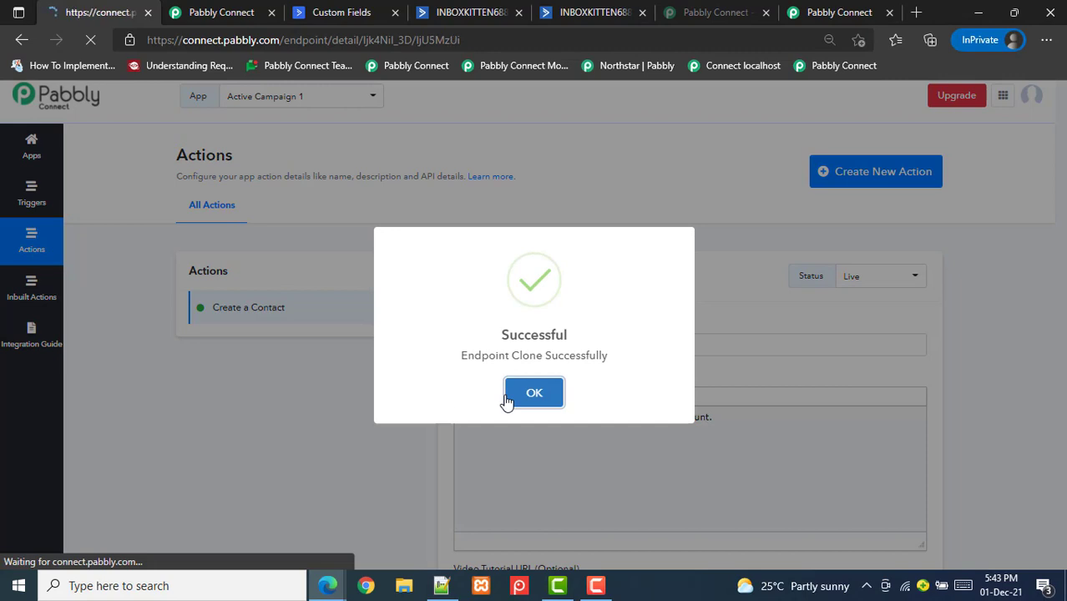
{"action": "left_click", "coordinate": [506, 402]}
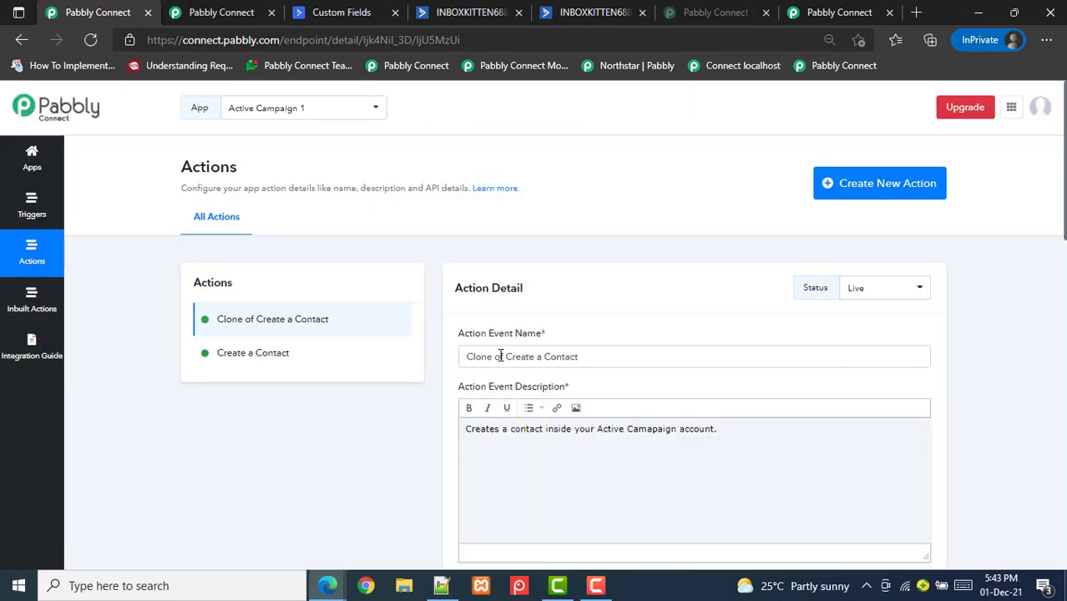
Remove the 'Clone of ' prefix so the name reads 'Create a Contact with Custom Fields', then save
{"action": "left_click_drag", "start_coordinate": [507, 357], "coordinate": [443, 361]}
{"action": "key", "text": "BackSpace"}
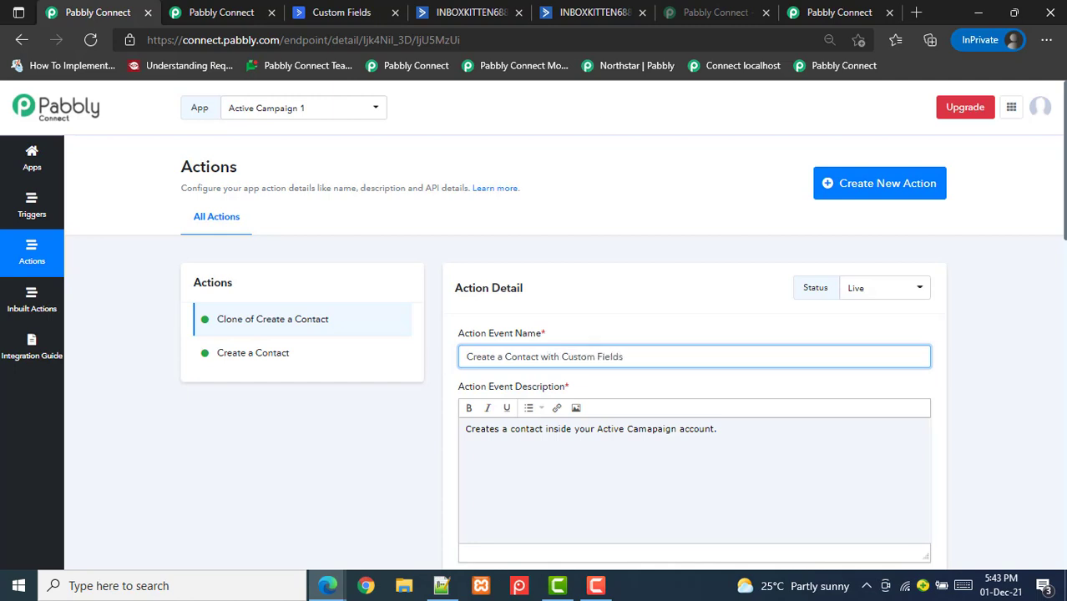
{"action": "scroll", "coordinate": [591, 249], "scroll_direction": "down", "scroll_amount": 5}
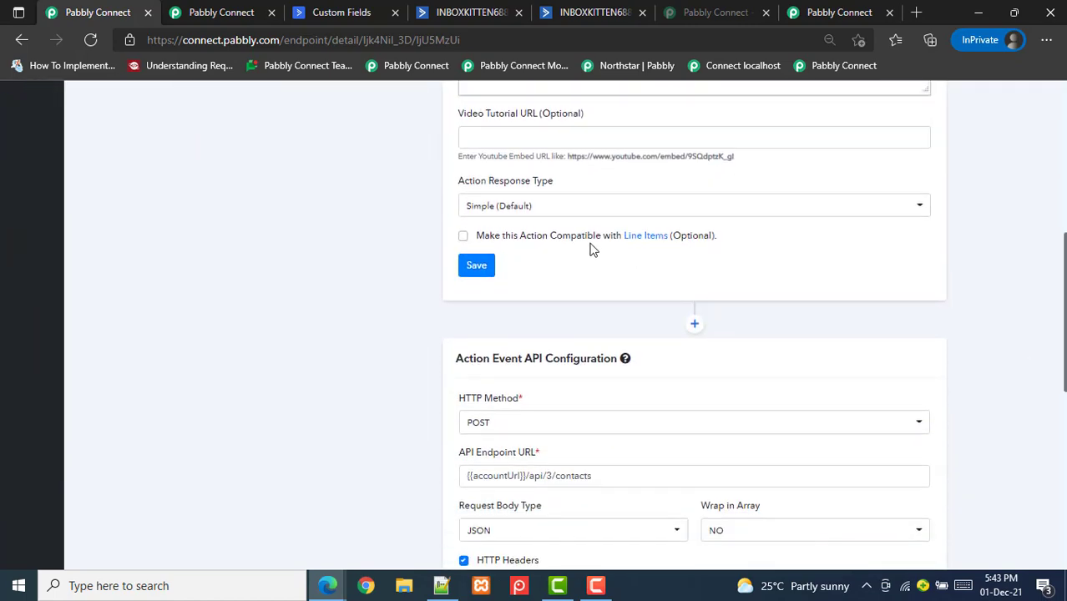
{"action": "left_click", "coordinate": [470, 263]}
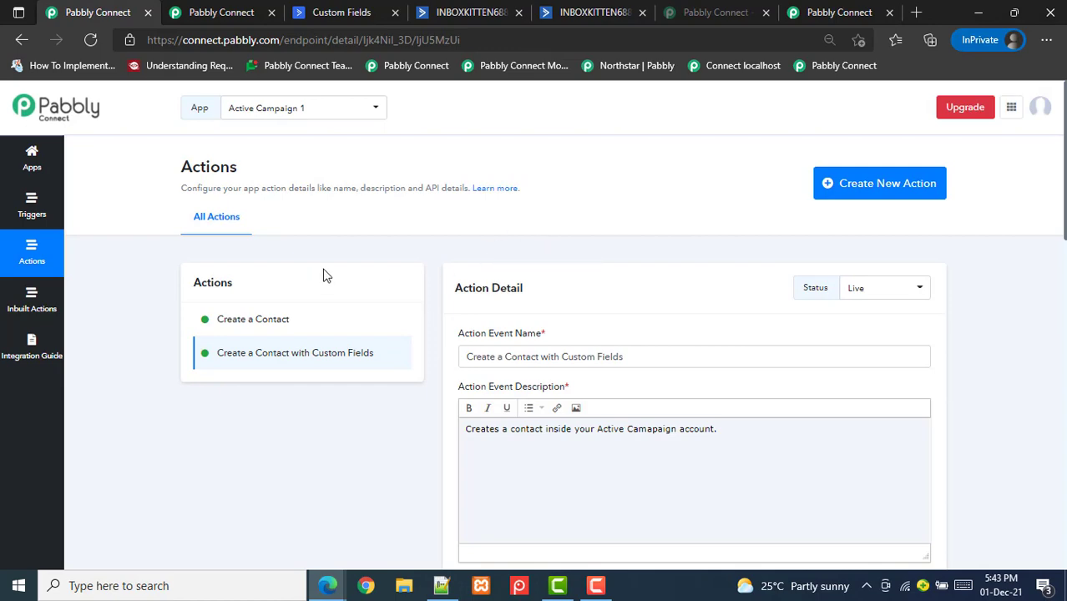
Check the inbuilt List Custom Fields action, then return to the cloned action's details
{"action": "left_click", "coordinate": [233, 12]}
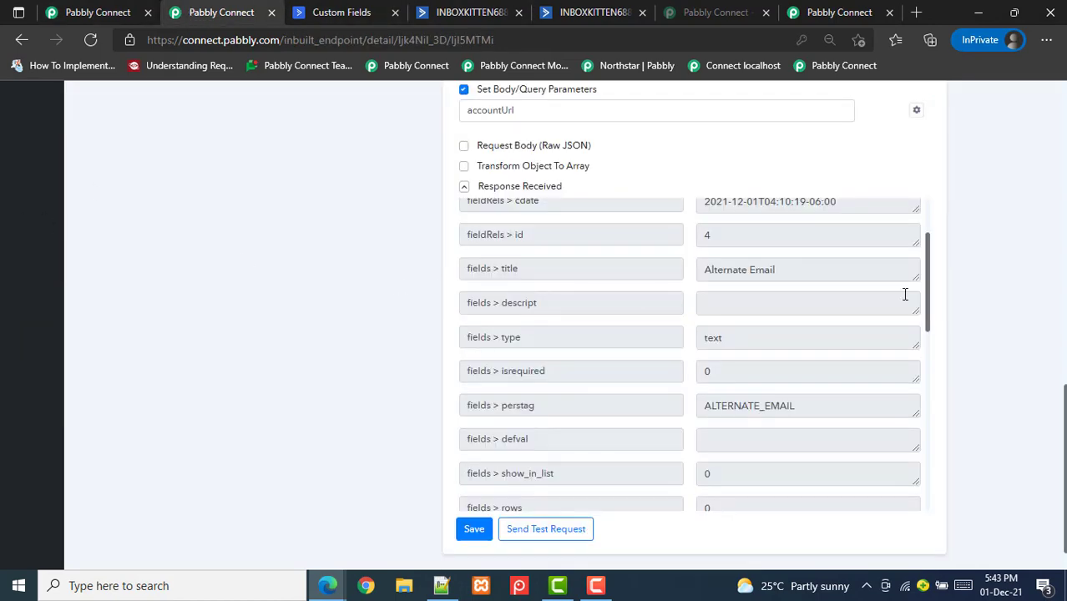
{"action": "scroll", "coordinate": [254, 330], "scroll_direction": "up", "scroll_amount": 15}
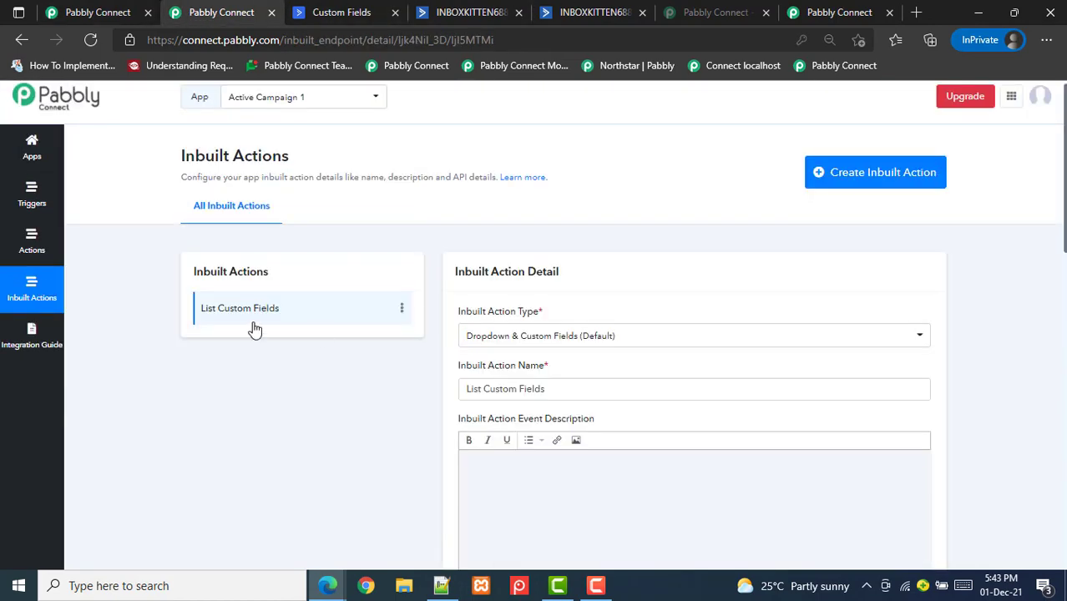
{"action": "left_click", "coordinate": [84, 12]}
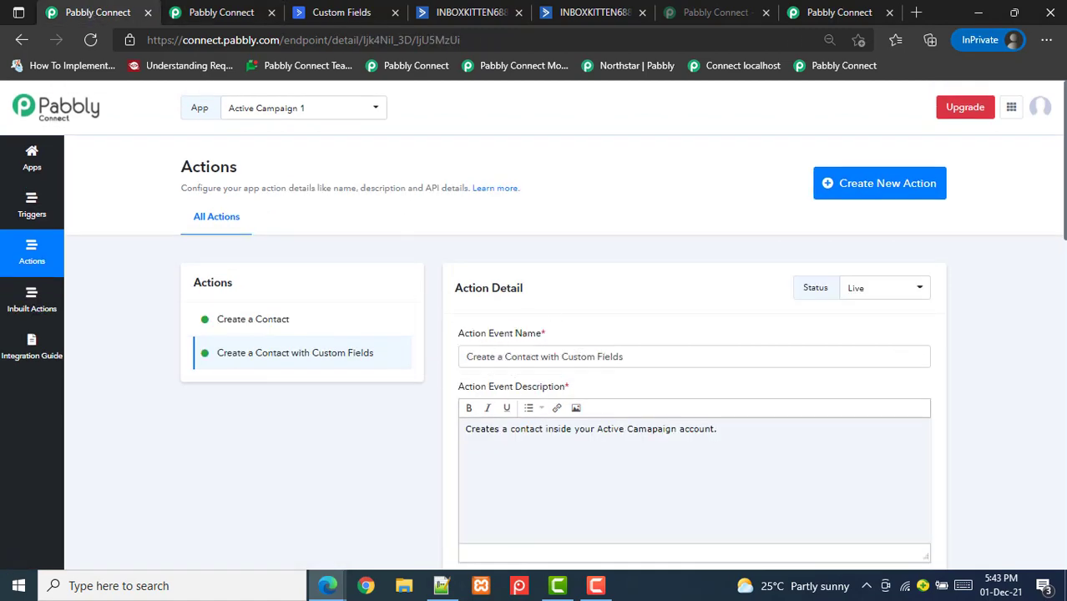
{"action": "scroll", "coordinate": [1055, 405], "scroll_direction": "down", "scroll_amount": 10}
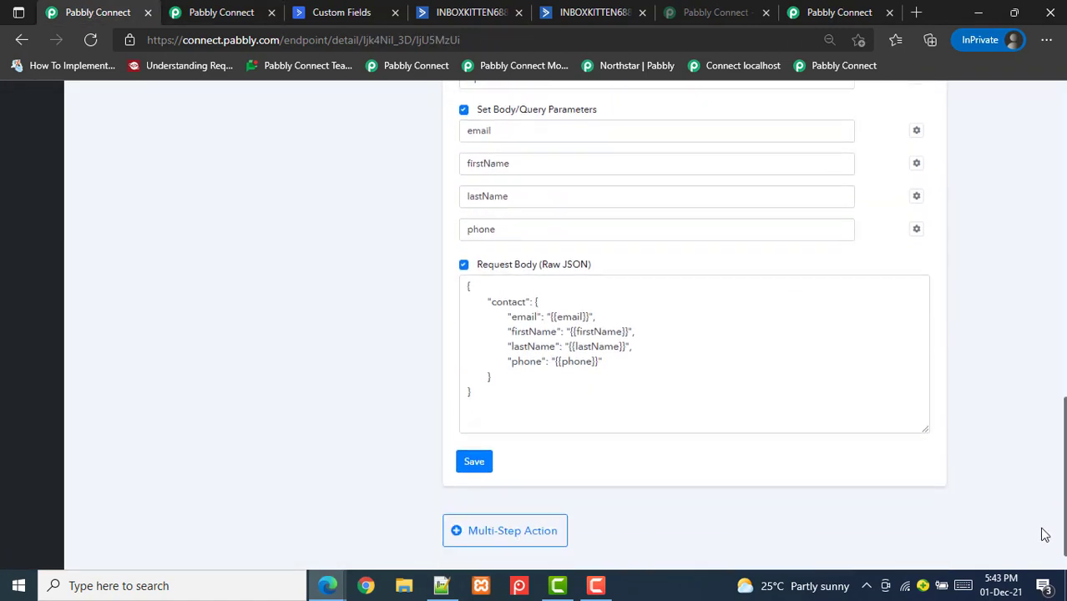
{"action": "scroll", "coordinate": [1044, 517], "scroll_direction": "up", "scroll_amount": 1}
{"action": "scroll", "coordinate": [1041, 505], "scroll_direction": "down", "scroll_amount": 1}
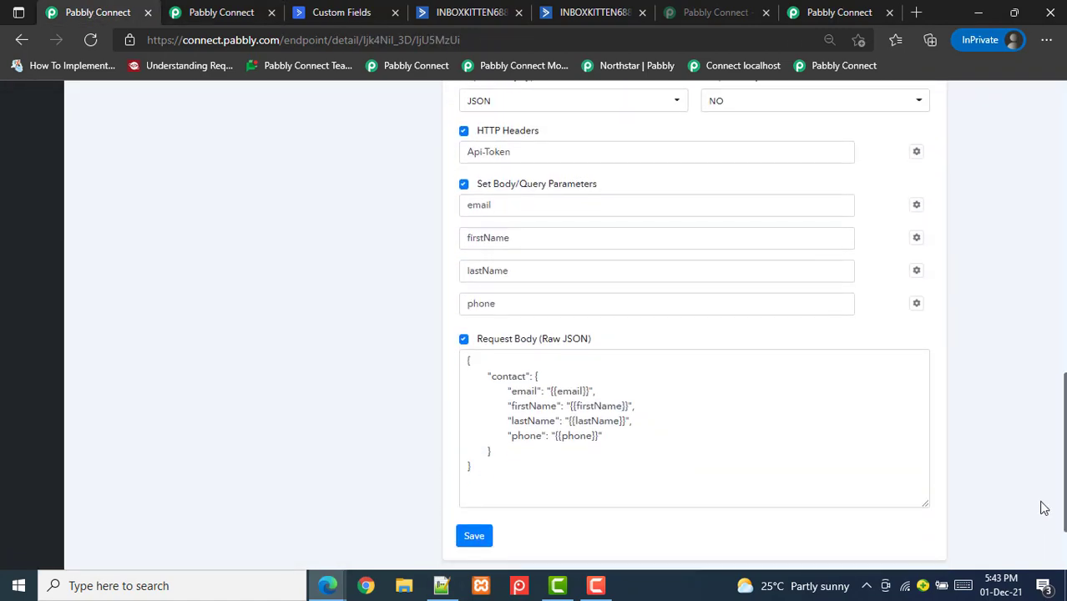
{"action": "scroll", "coordinate": [1043, 514], "scroll_direction": "down", "scroll_amount": 1}
{"action": "scroll", "coordinate": [693, 334], "scroll_direction": "up", "scroll_amount": 3}
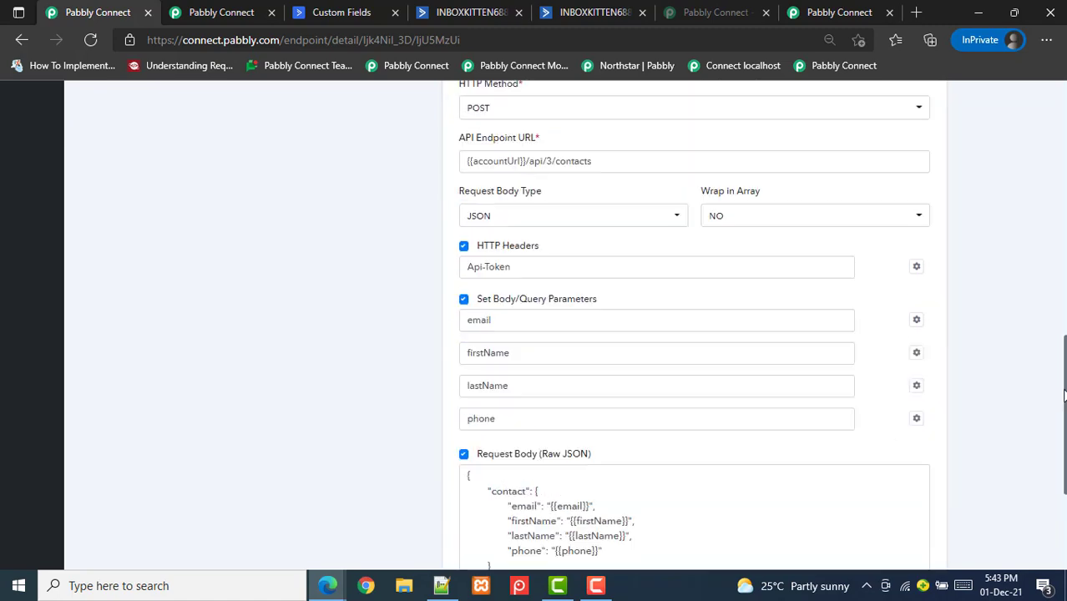
{"action": "scroll", "coordinate": [692, 334], "scroll_direction": "down", "scroll_amount": 1}
{"action": "scroll", "coordinate": [692, 334], "scroll_direction": "up", "scroll_amount": 3}
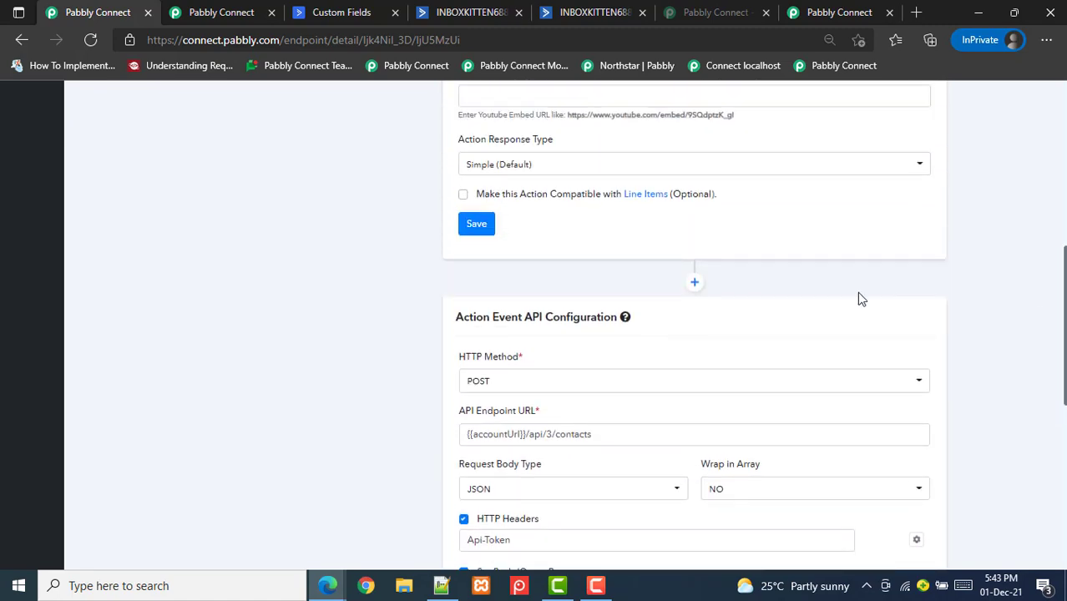
Insert the List Custom Fields inbuilt step before the API configuration and save it
{"action": "left_click", "coordinate": [694, 281]}
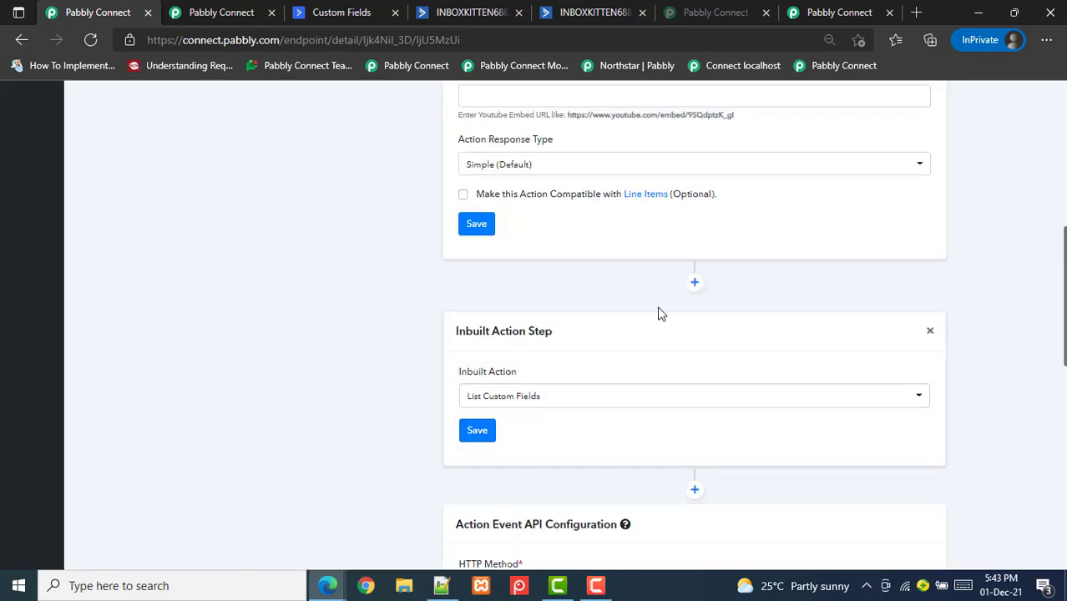
{"action": "left_click", "coordinate": [472, 436]}
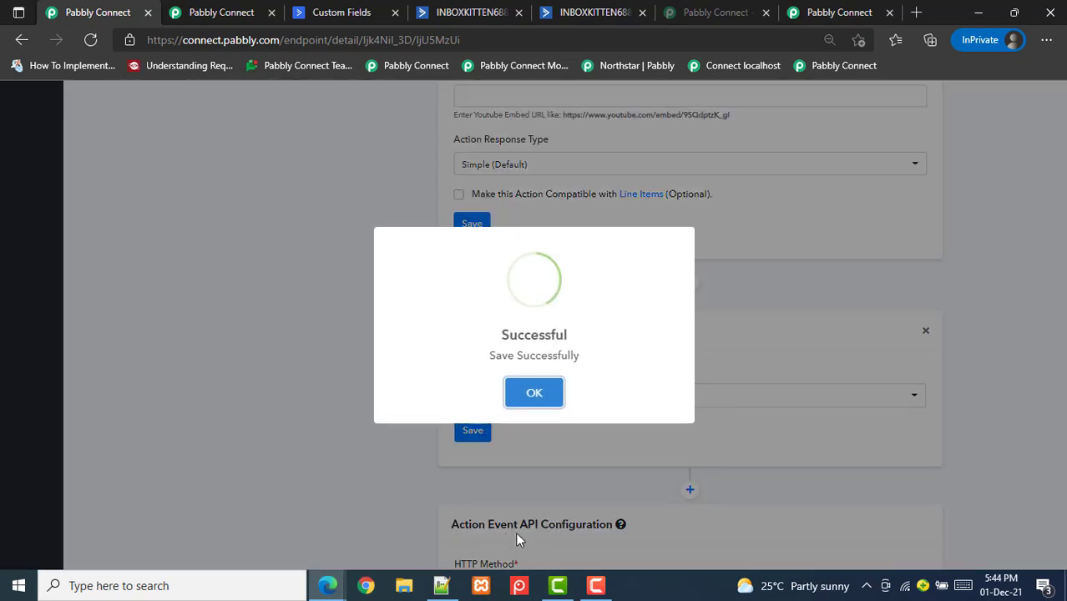
{"action": "left_click", "coordinate": [534, 398]}
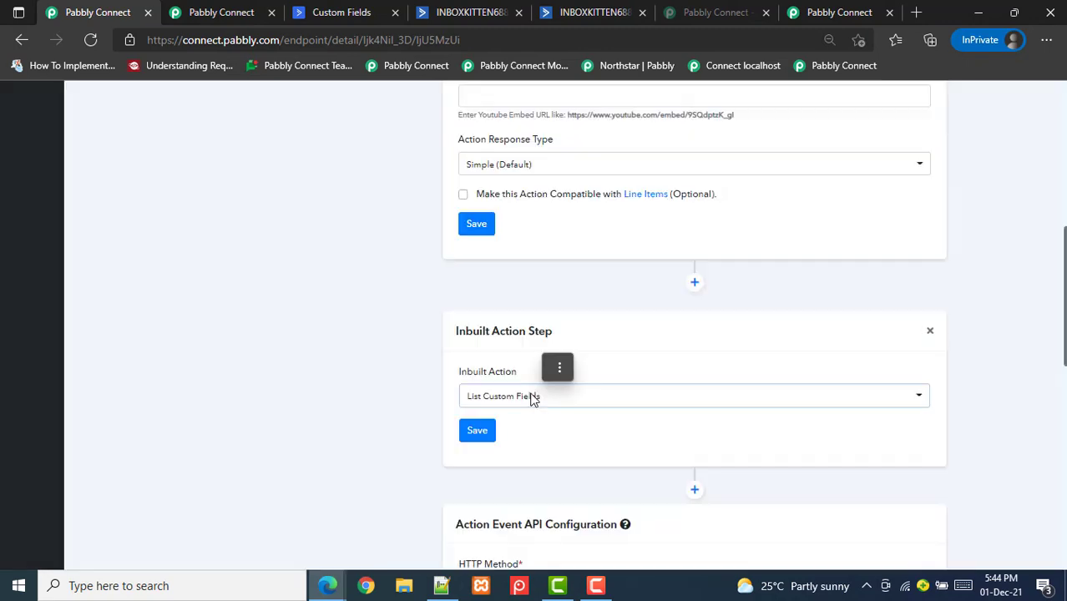
{"action": "scroll", "coordinate": [1056, 427], "scroll_direction": "down", "scroll_amount": 4}
{"action": "scroll", "coordinate": [1048, 468], "scroll_direction": "down", "scroll_amount": 4}
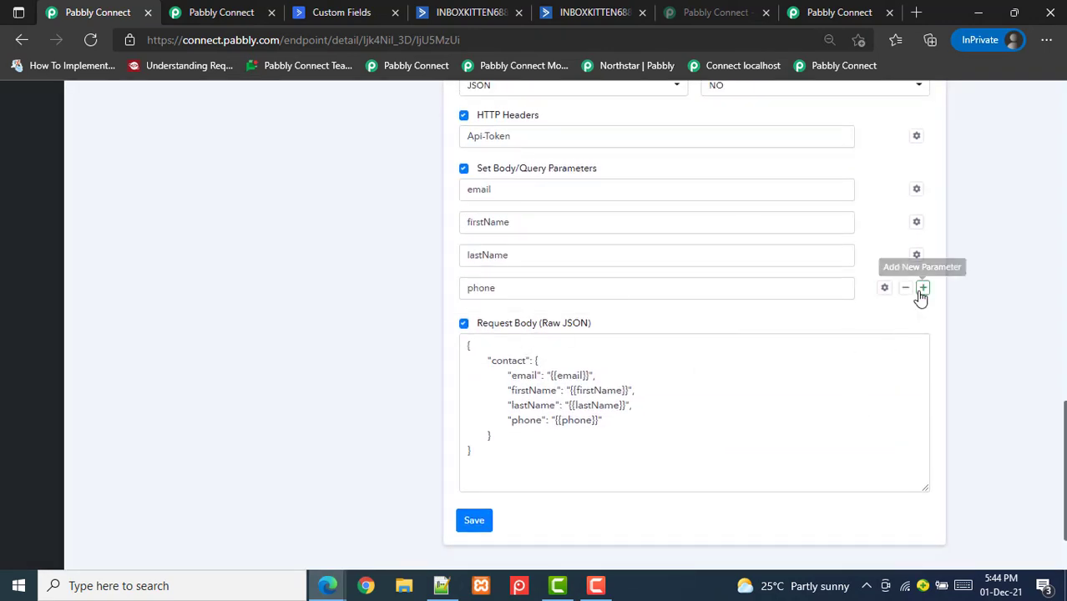
Add a body parameter 'pabbly_custom_fields' after phone, labelled 'Custom Fields'
{"action": "left_click", "coordinate": [923, 290]}
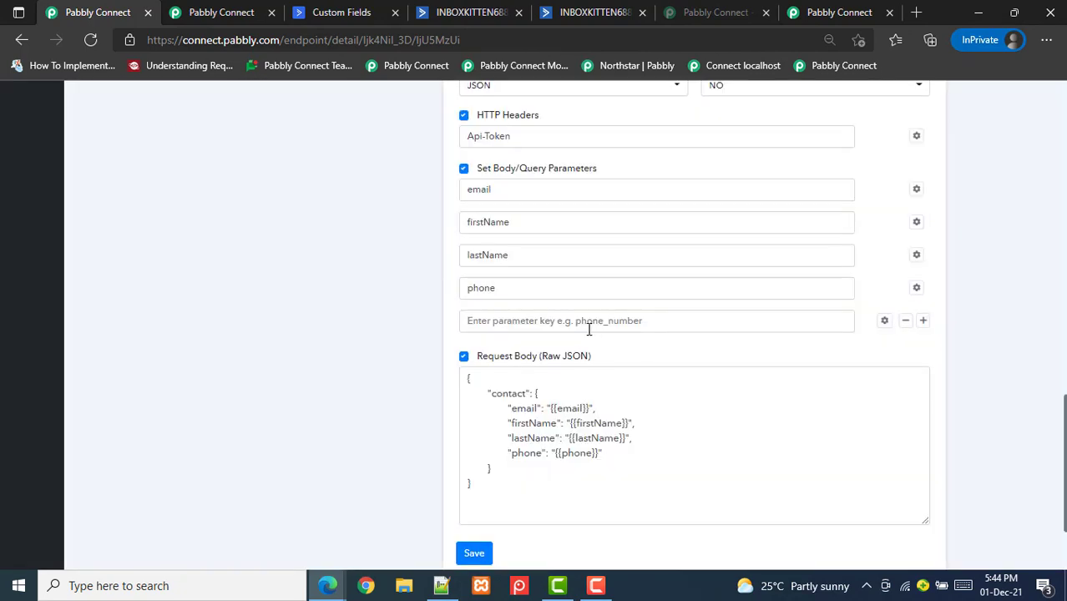
{"action": "left_click", "coordinate": [582, 320]}
{"action": "type", "text": "pabbly_custom_"}
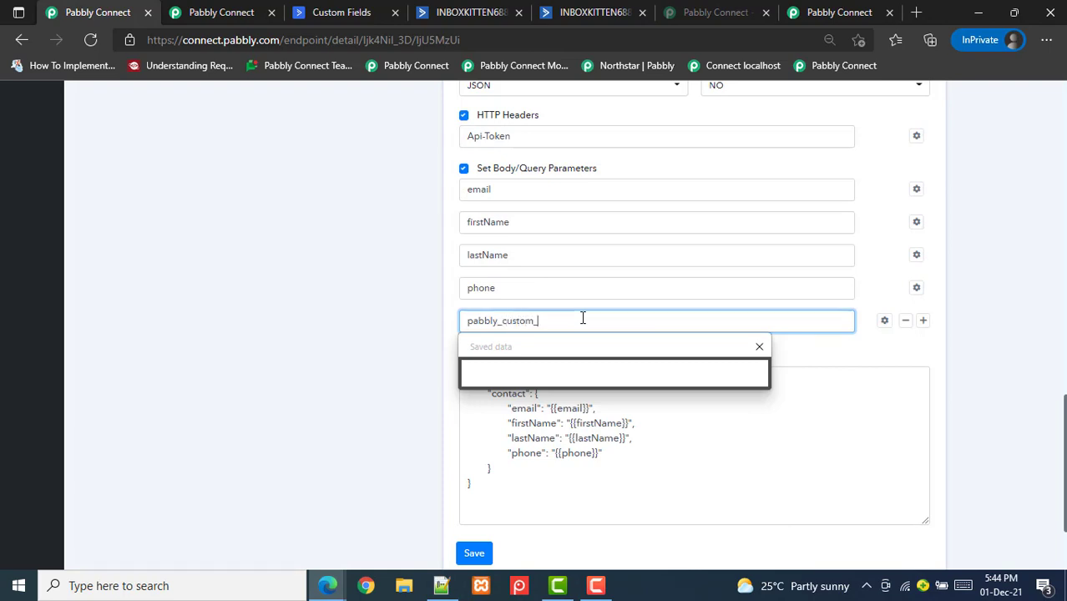
{"action": "type", "text": "fields"}
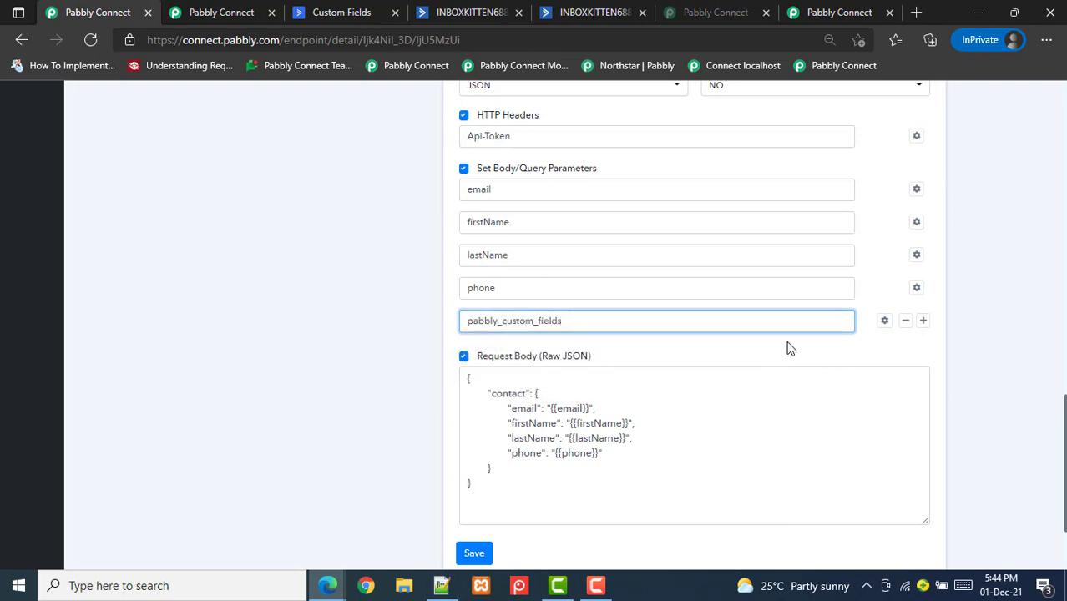
{"action": "left_click", "coordinate": [882, 326]}
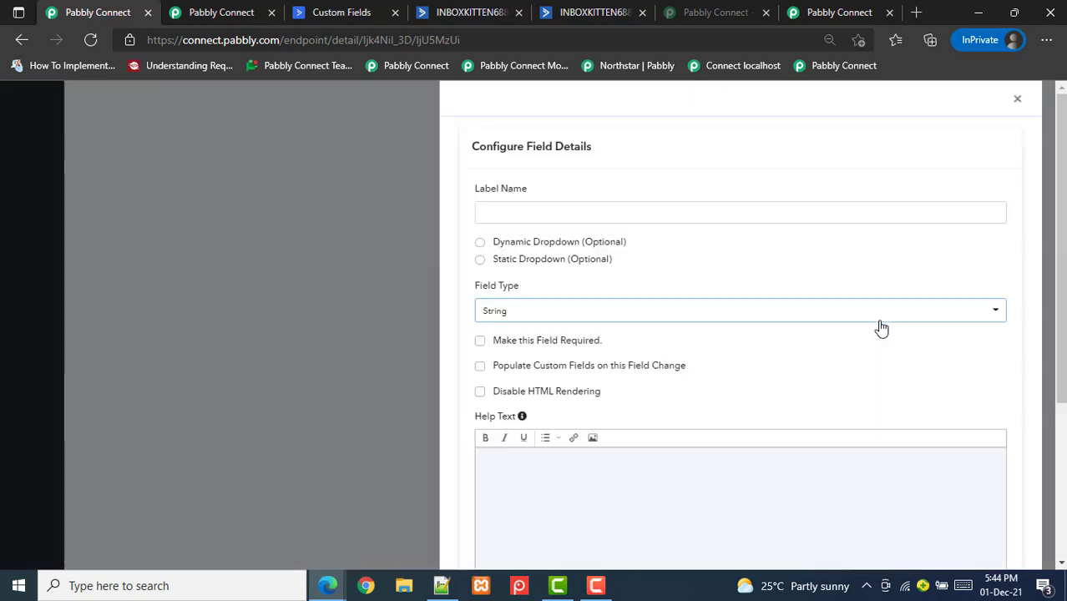
{"action": "left_click", "coordinate": [538, 213]}
{"action": "type", "text": "Custo"}
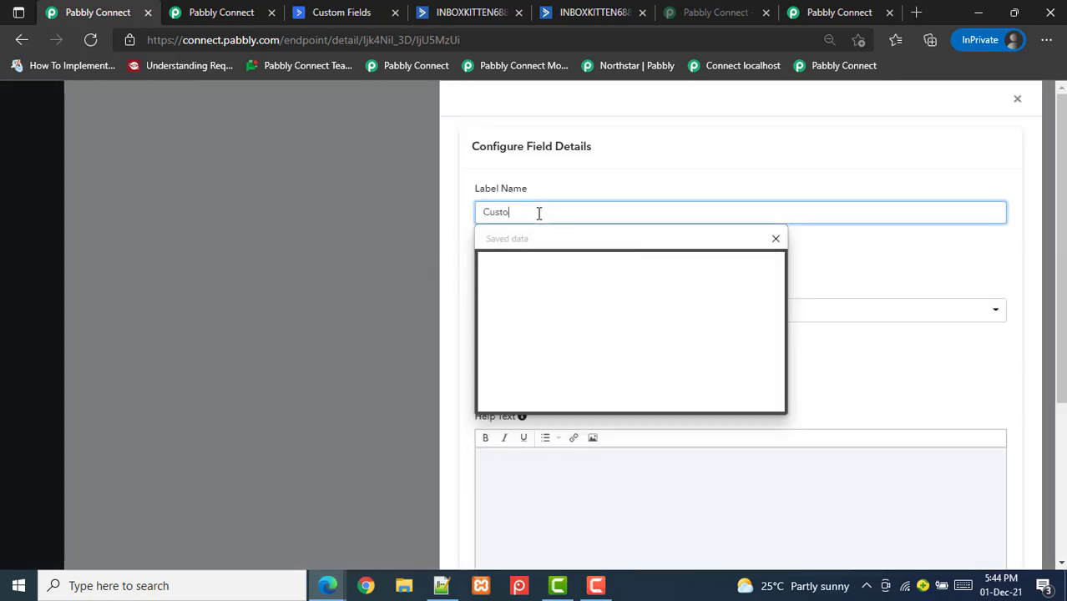
{"action": "type", "text": "m Fields"}
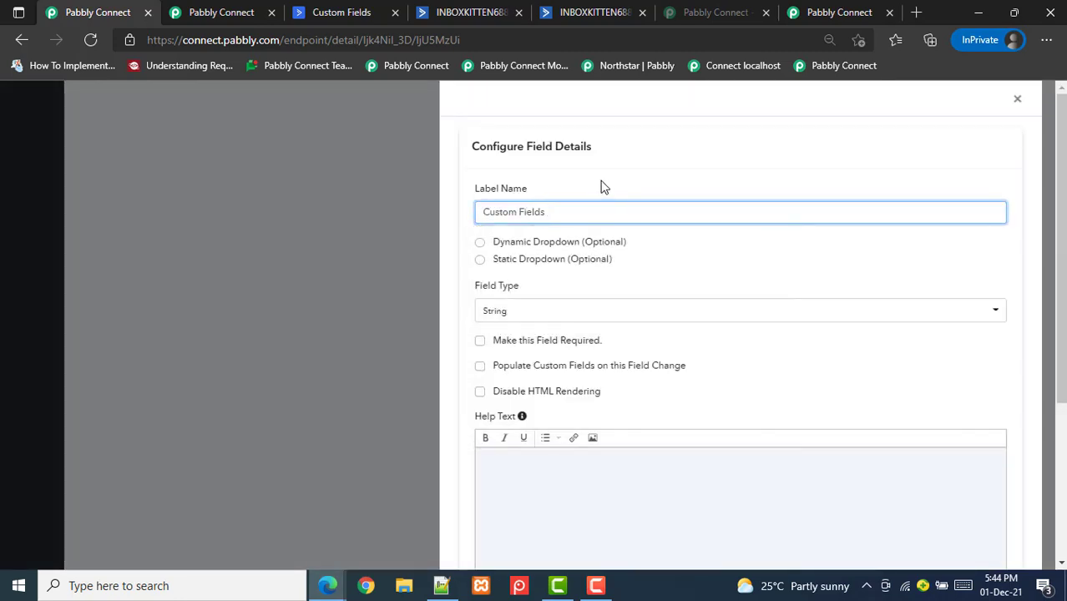
{"action": "left_click", "coordinate": [459, 195]}
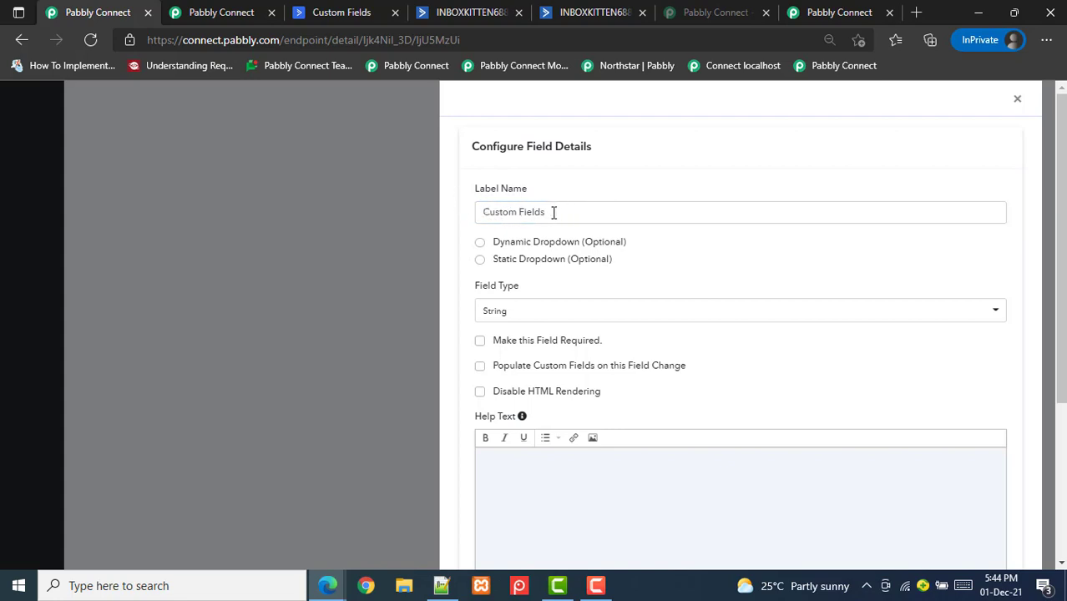
Make Custom Fields a dynamic dropdown with Option Label set to fields > title
{"action": "left_click_drag", "start_coordinate": [553, 213], "coordinate": [469, 217]}
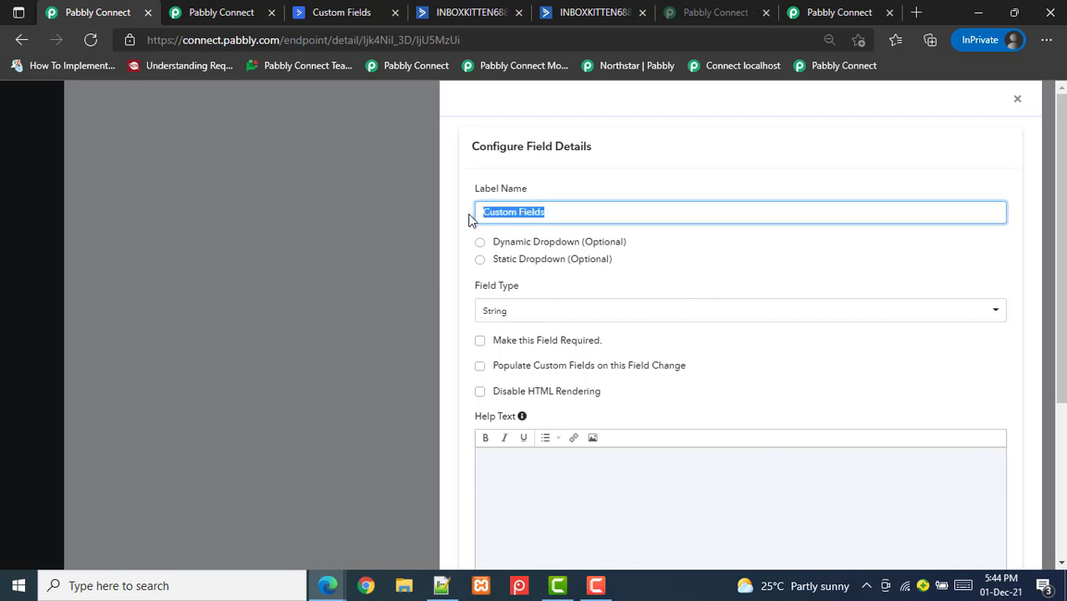
{"action": "left_click", "coordinate": [556, 217]}
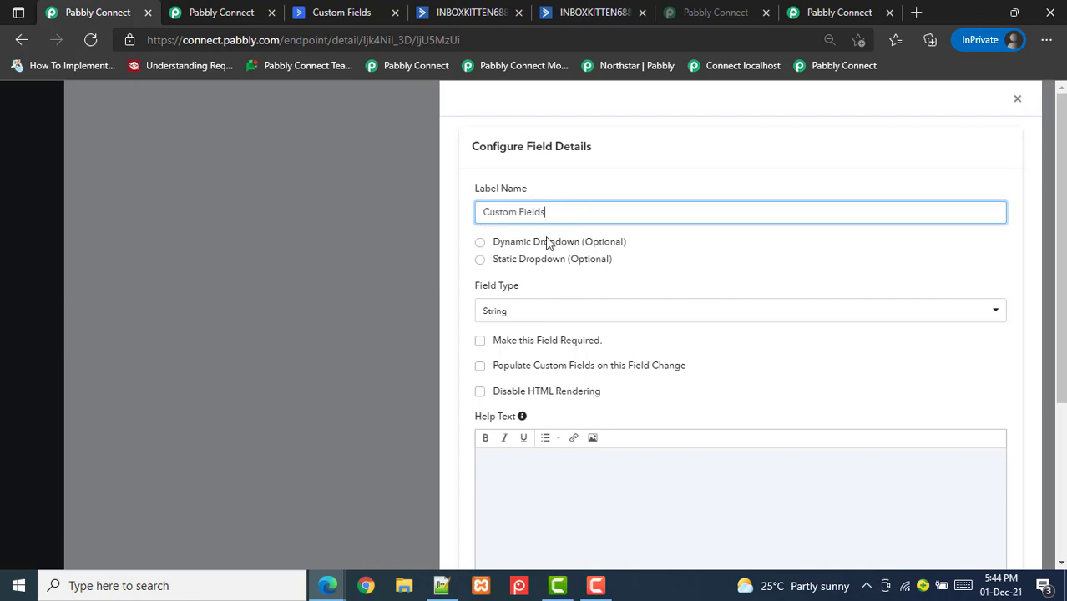
{"action": "left_click", "coordinate": [480, 244]}
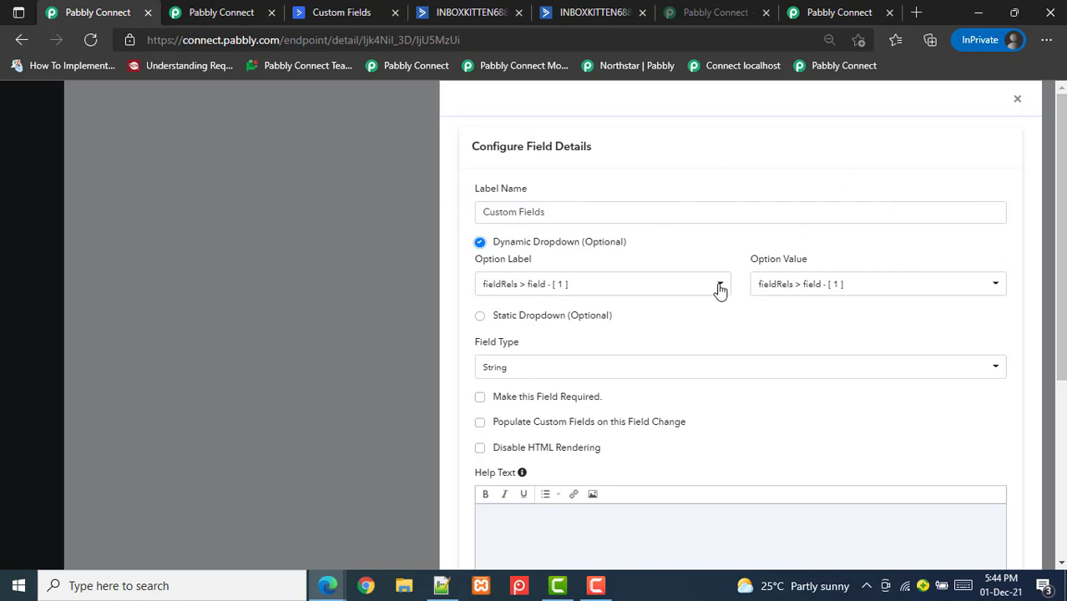
{"action": "left_click", "coordinate": [530, 288]}
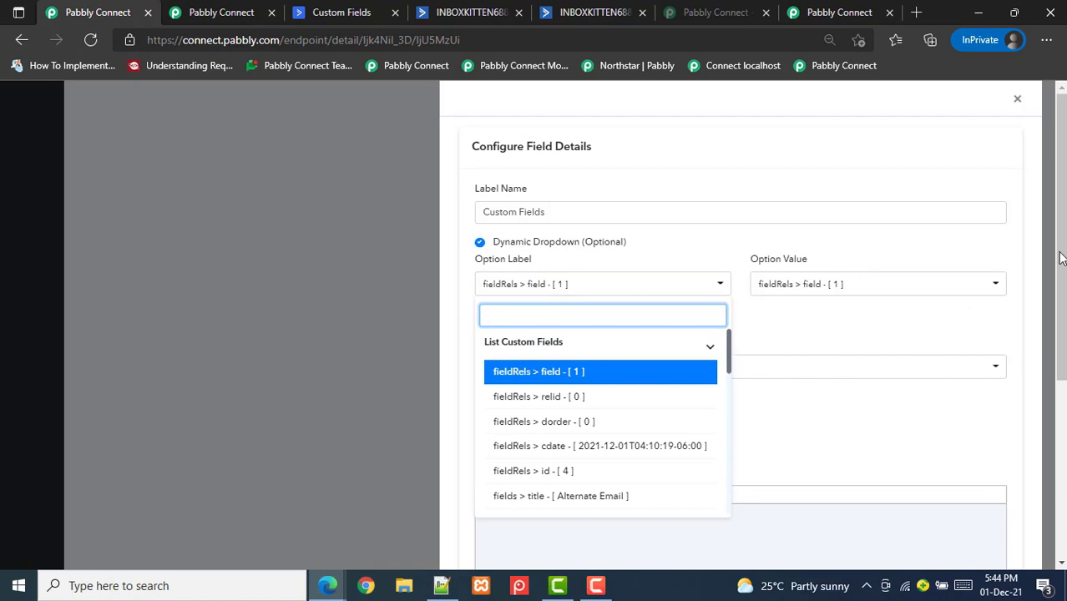
{"action": "scroll", "coordinate": [1060, 259], "scroll_direction": "down", "scroll_amount": 1}
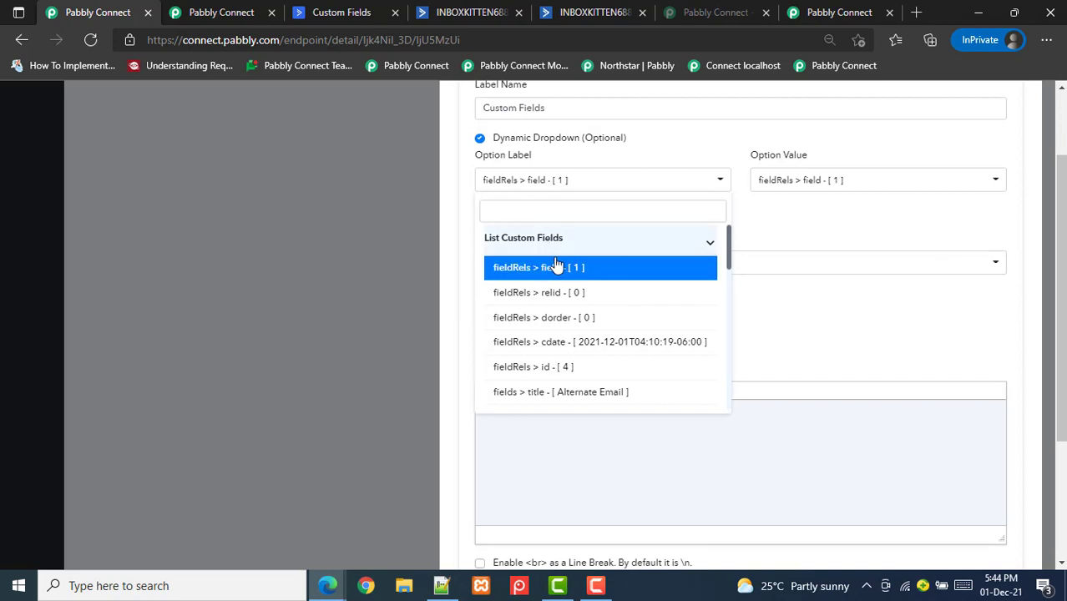
{"action": "left_click_drag", "start_coordinate": [731, 253], "coordinate": [732, 279]}
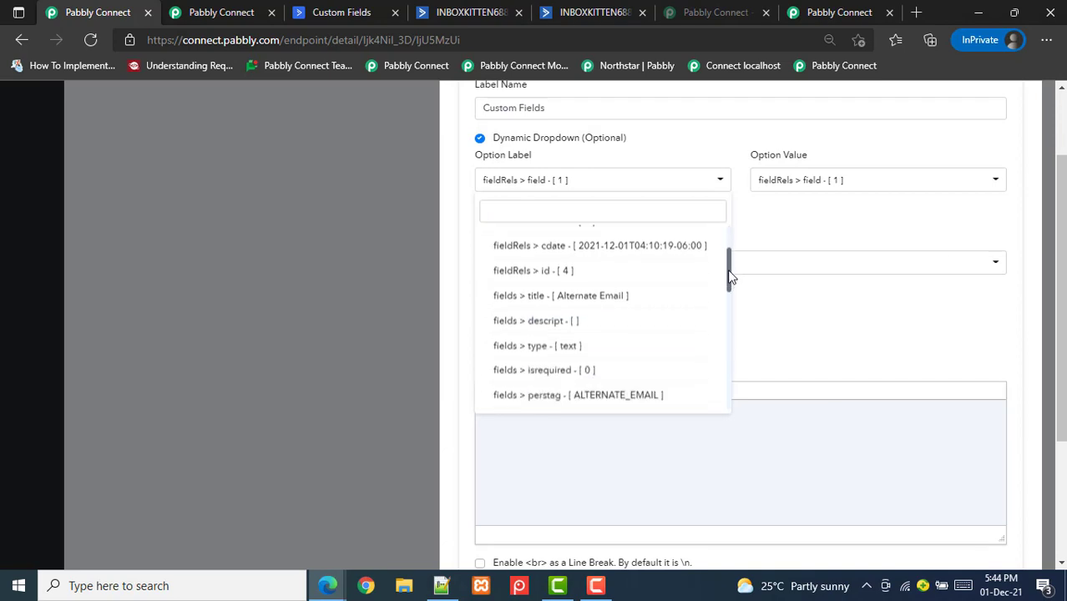
{"action": "left_click", "coordinate": [538, 298]}
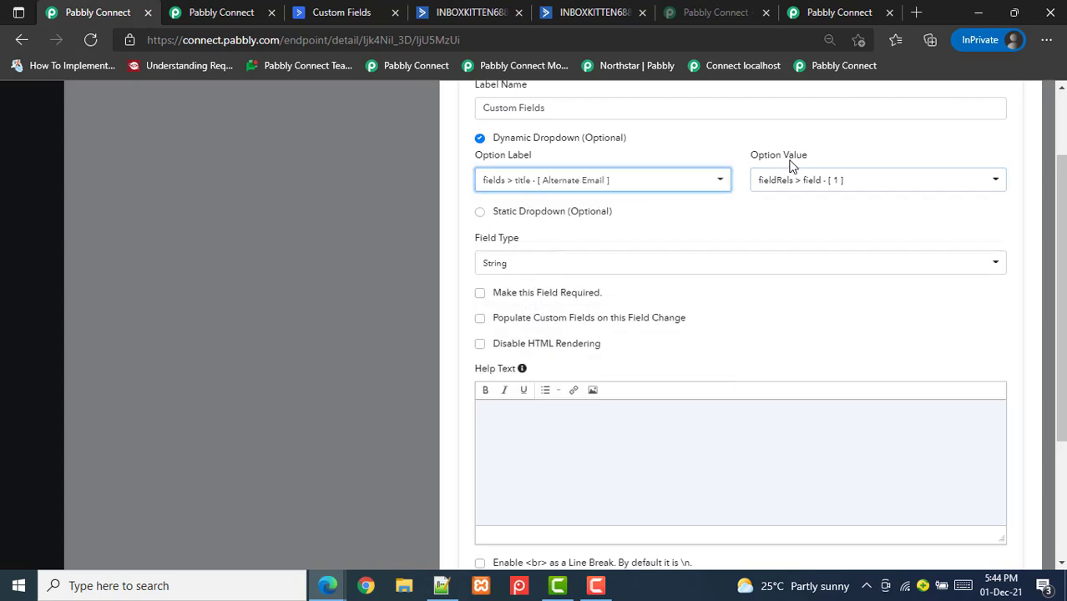
Browse the Option Value choices, then bring up ActiveCampaign's custom-fields documentation
{"action": "left_click", "coordinate": [812, 185]}
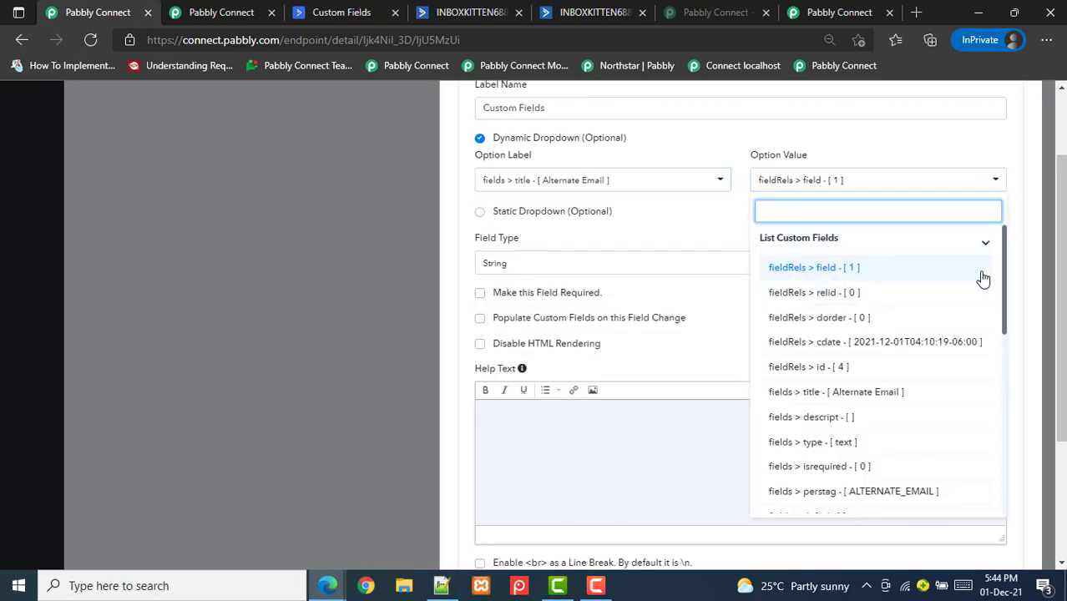
{"action": "left_click_drag", "start_coordinate": [1003, 266], "coordinate": [1008, 300]}
{"action": "scroll", "coordinate": [1004, 301], "scroll_direction": "down", "scroll_amount": 1}
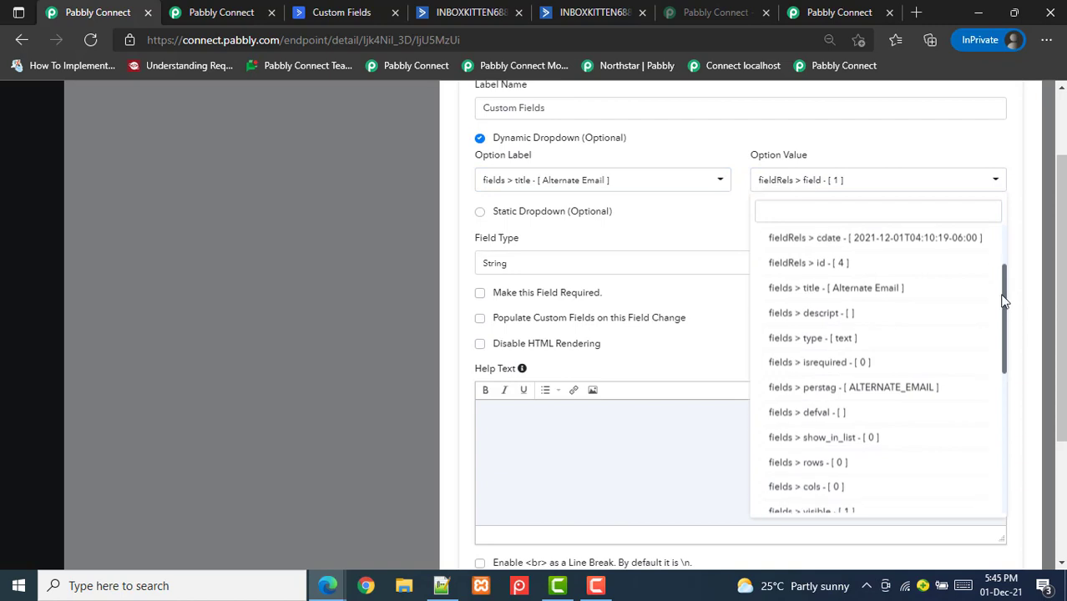
{"action": "left_click", "coordinate": [298, 11]}
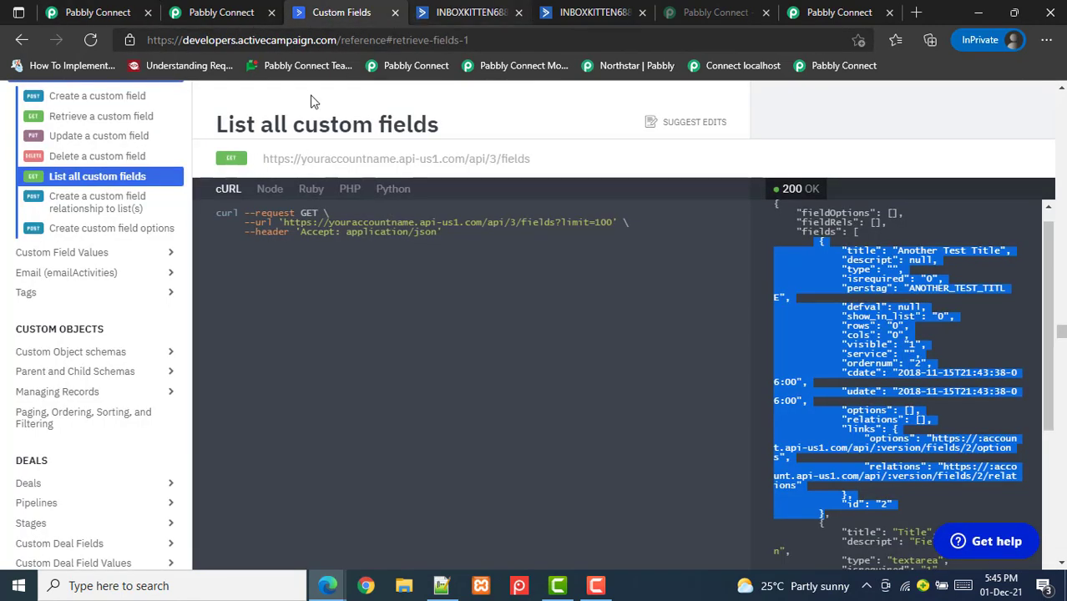
Find Contacts > Create a contact in the API docs, check the fieldValues 'field' key, and return to Pabbly Connect
{"action": "scroll", "coordinate": [192, 251], "scroll_direction": "up", "scroll_amount": 3}
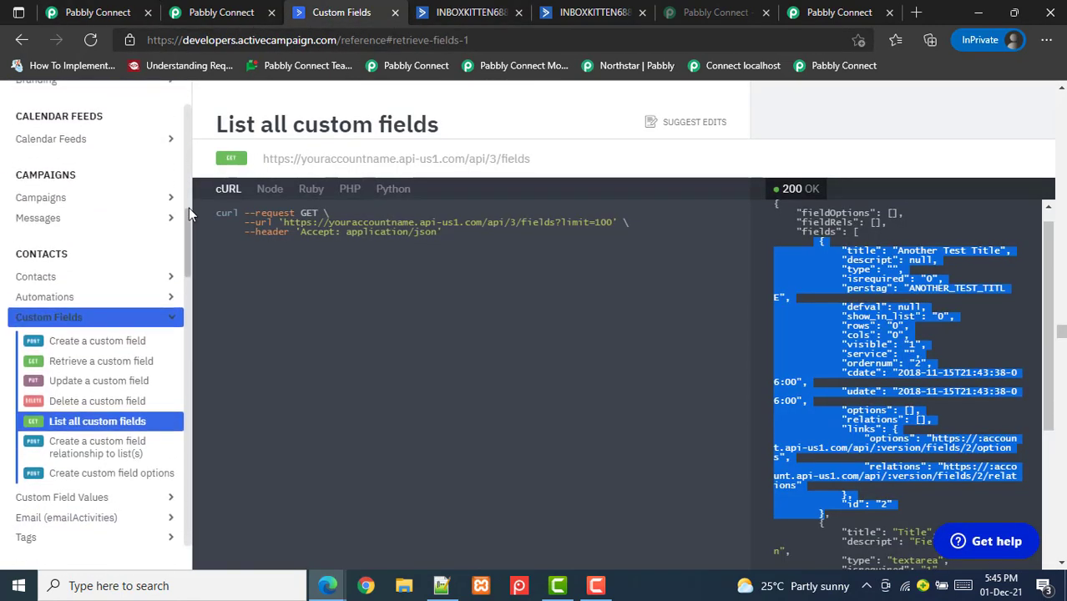
{"action": "left_click_drag", "start_coordinate": [188, 211], "coordinate": [202, 124]}
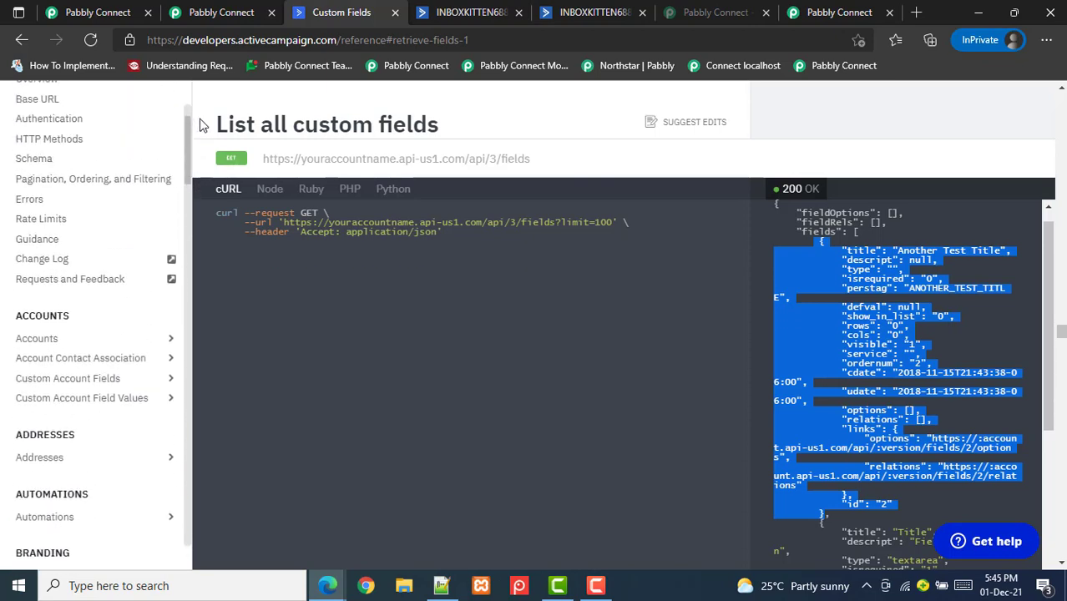
{"action": "scroll", "coordinate": [189, 136], "scroll_direction": "down", "scroll_amount": 1}
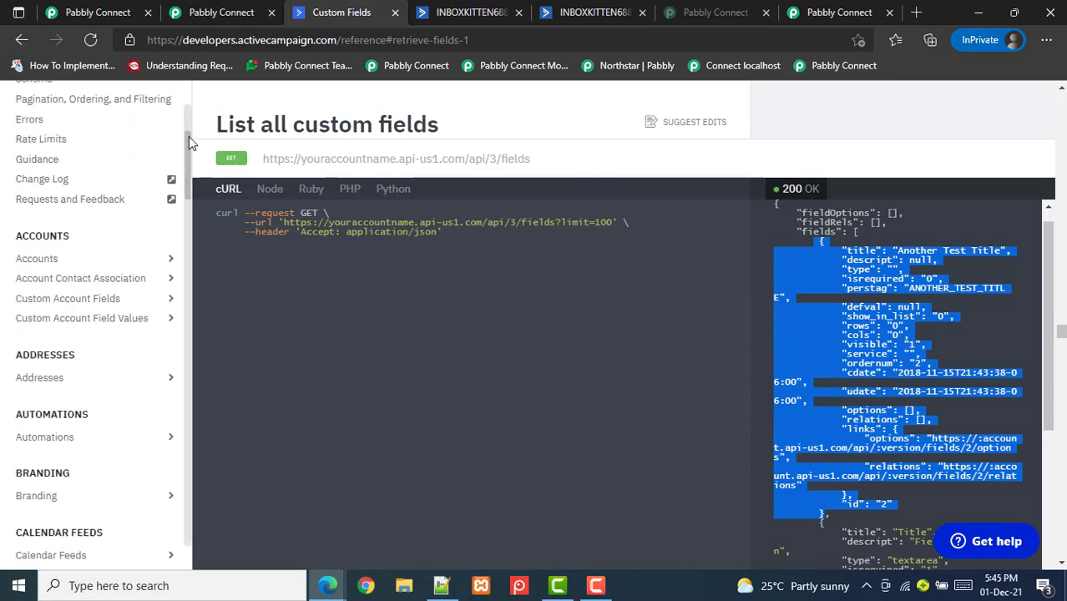
{"action": "left_click_drag", "start_coordinate": [189, 136], "coordinate": [142, 257]}
{"action": "left_click", "coordinate": [165, 185]}
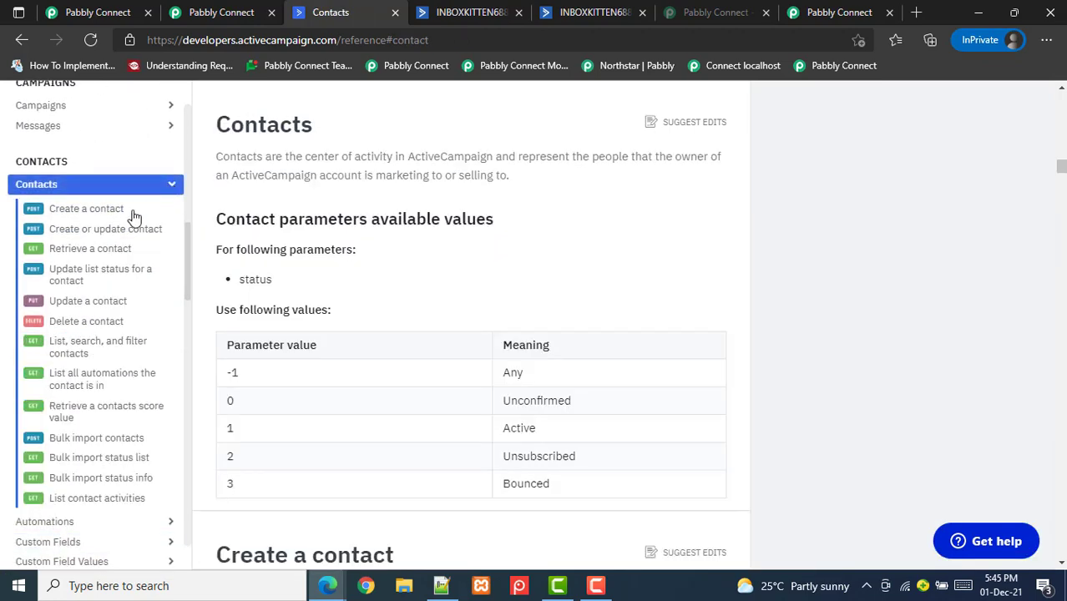
{"action": "left_click", "coordinate": [88, 213]}
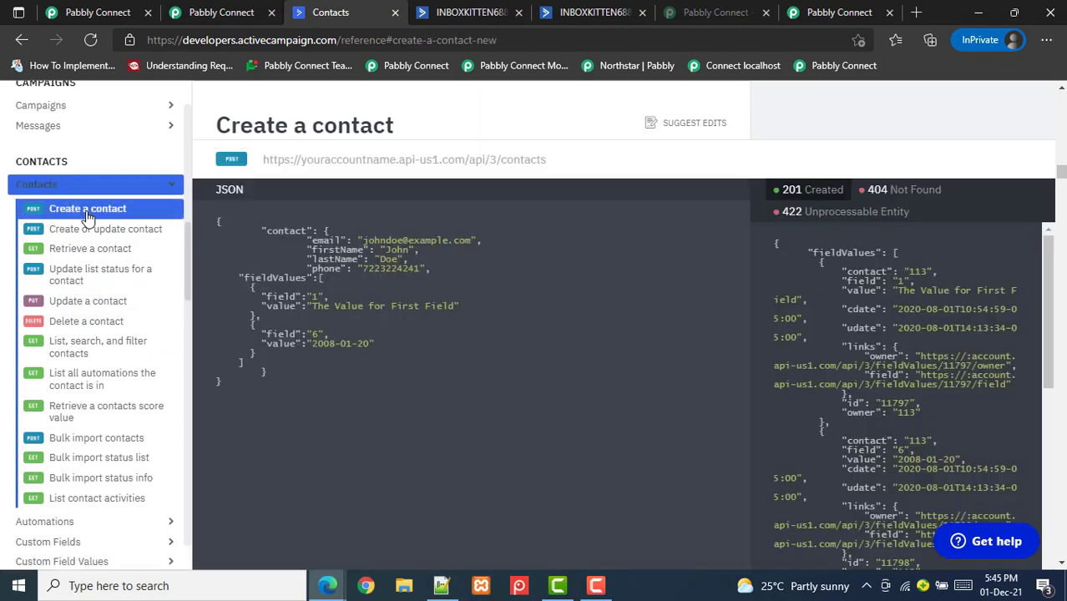
{"action": "double_click", "coordinate": [282, 298]}
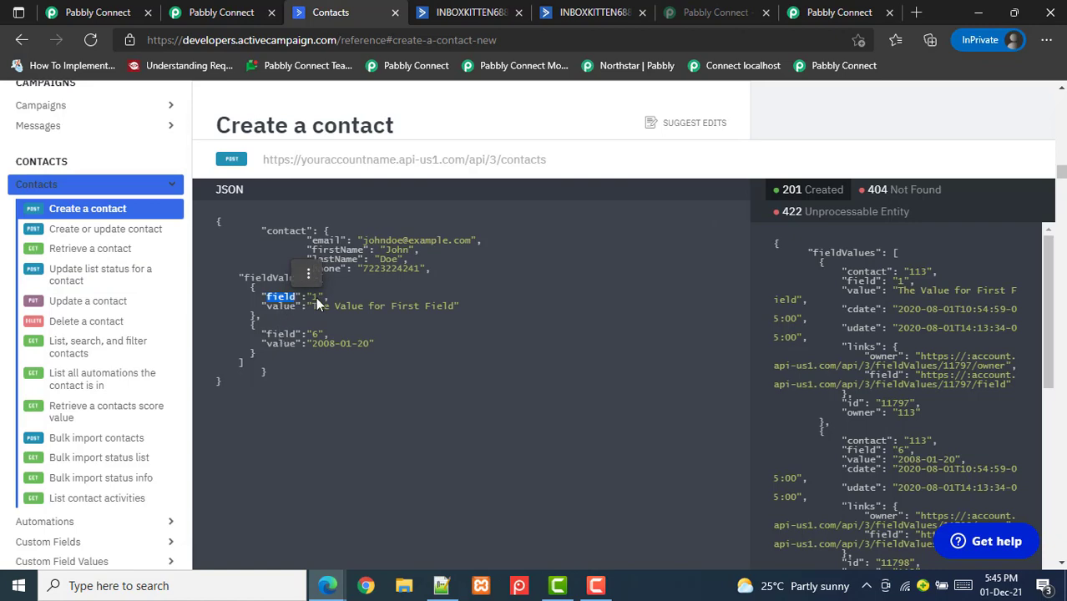
{"action": "left_click", "coordinate": [246, 14]}
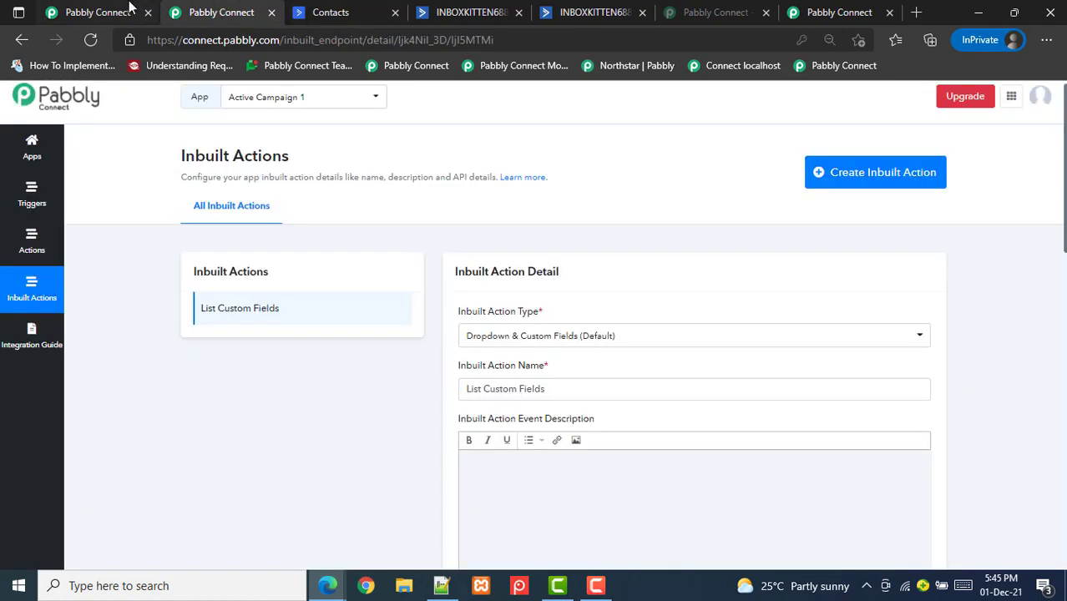
Set Option Value to fields > id, save, and add a new line after phone in the raw JSON
{"action": "left_click", "coordinate": [130, 8]}
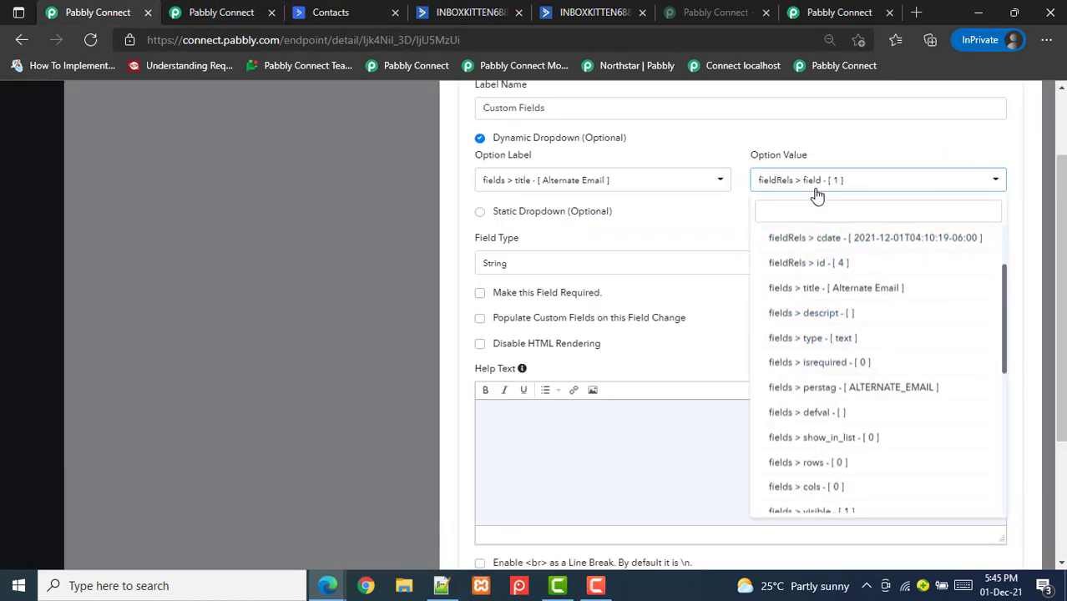
{"action": "left_click_drag", "start_coordinate": [1006, 309], "coordinate": [1004, 446]}
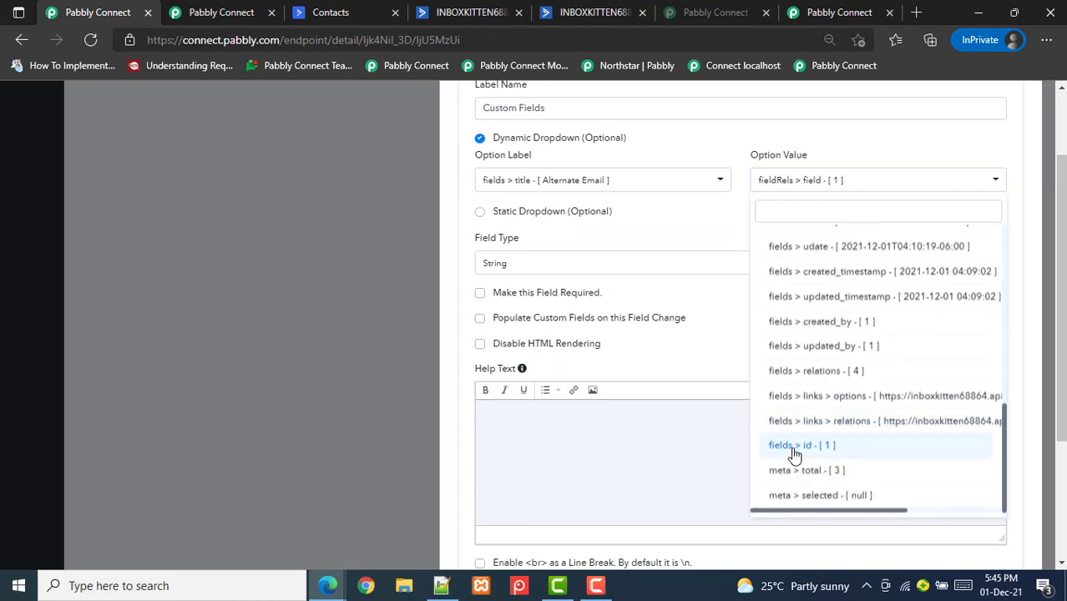
{"action": "left_click", "coordinate": [826, 451]}
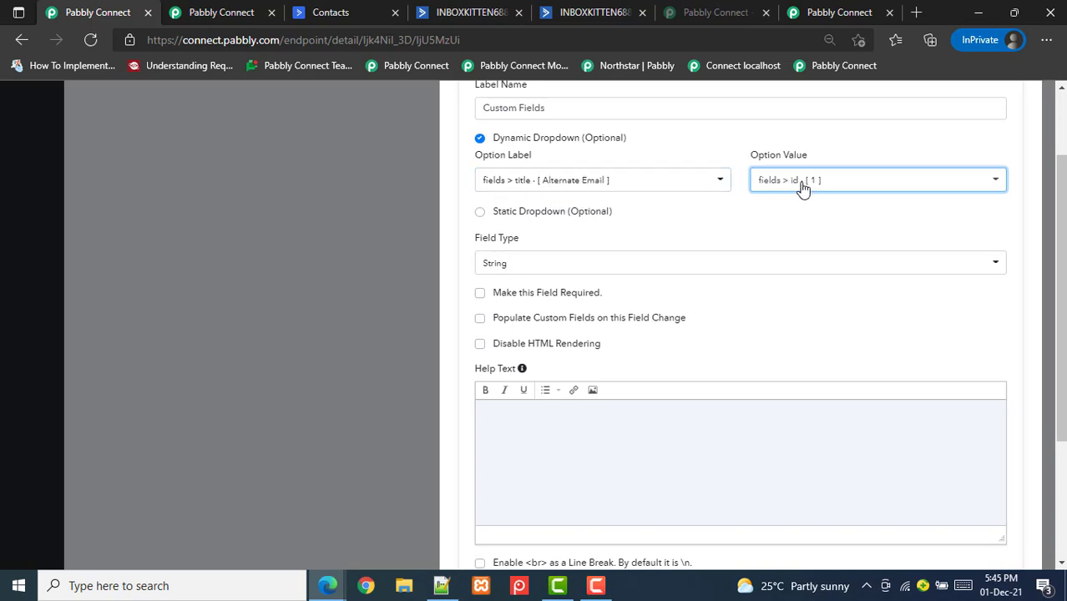
{"action": "scroll", "coordinate": [1004, 376], "scroll_direction": "down", "scroll_amount": 3}
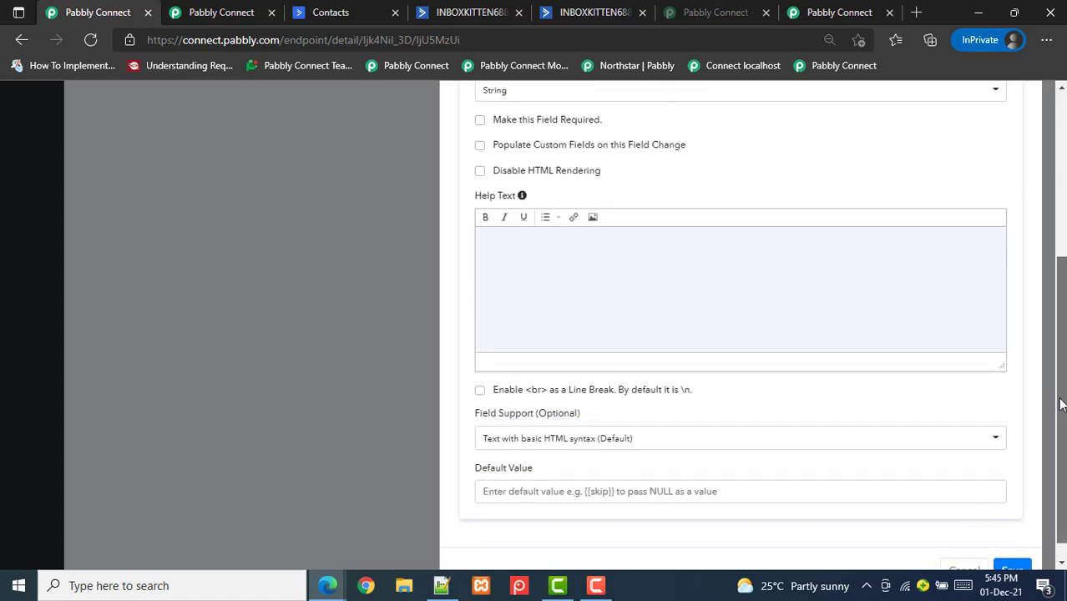
{"action": "left_click", "coordinate": [1007, 559]}
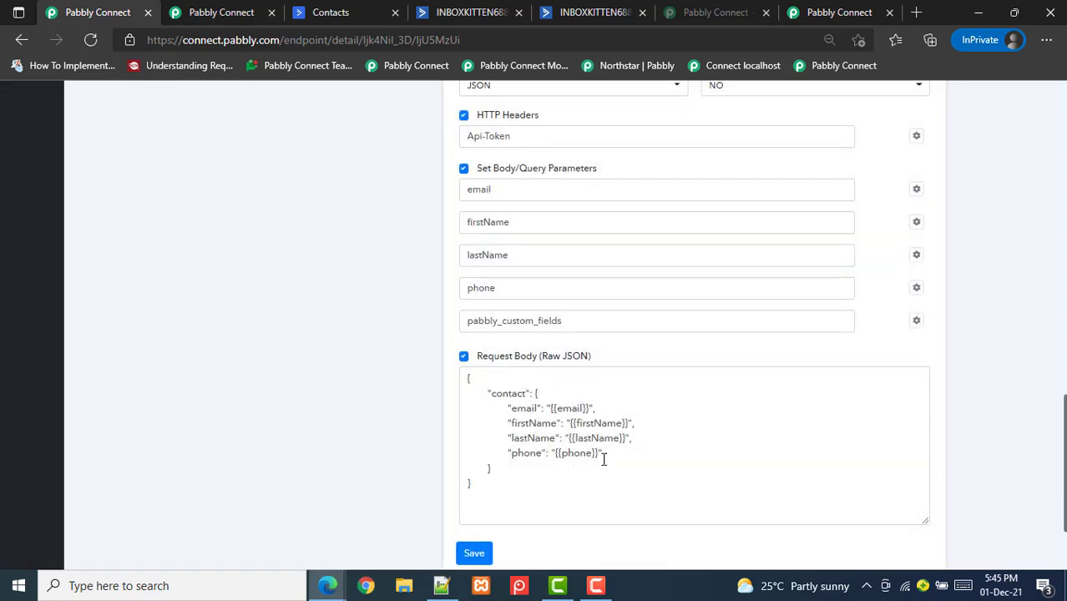
{"action": "left_click", "coordinate": [620, 457]}
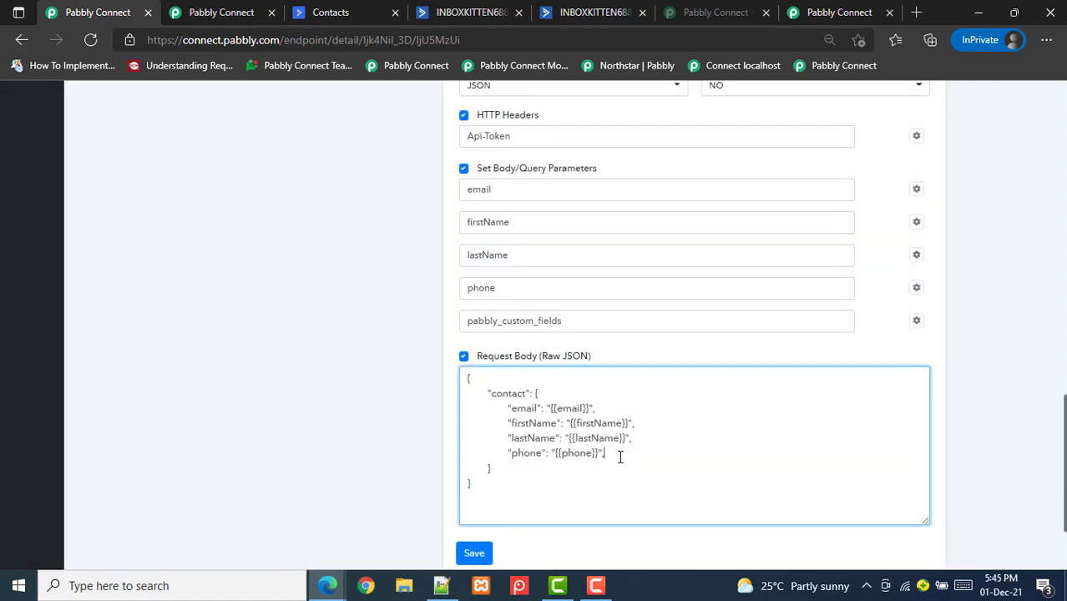
{"action": "key", "text": "Return"}
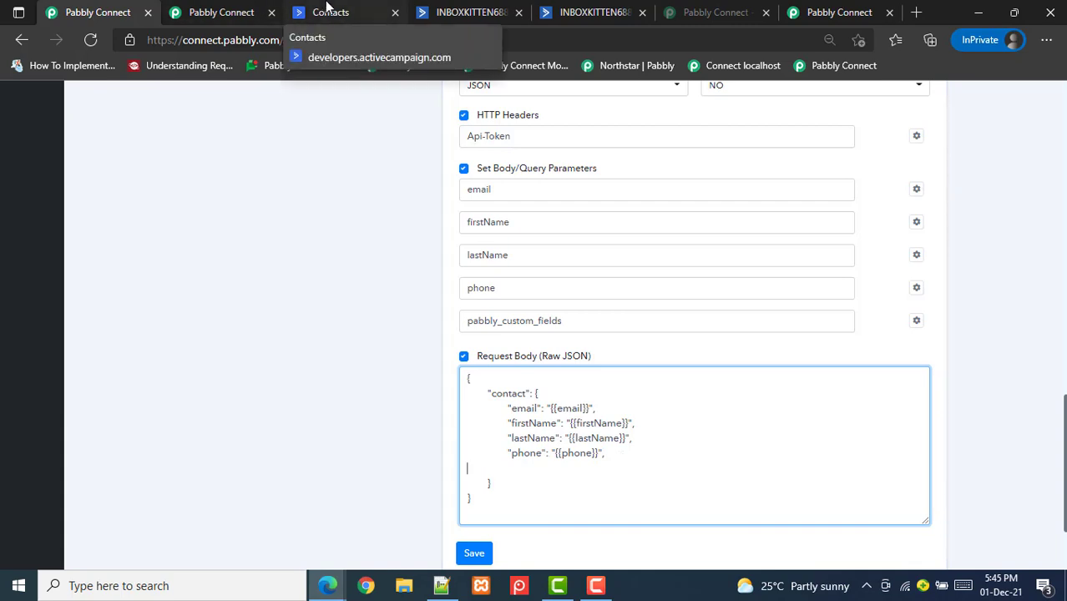
Copy the fieldValues array from the Create a contact JSON example and return to Pabbly Connect
{"action": "left_click", "coordinate": [327, 10]}
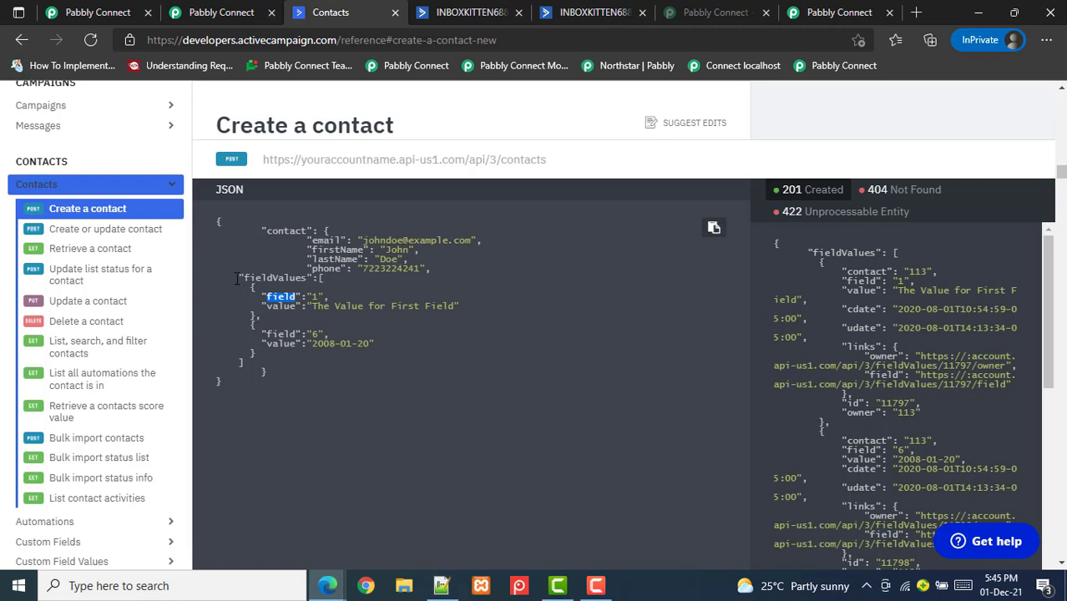
{"action": "left_click", "coordinate": [326, 283]}
{"action": "left_click_drag", "start_coordinate": [239, 277], "coordinate": [326, 283]}
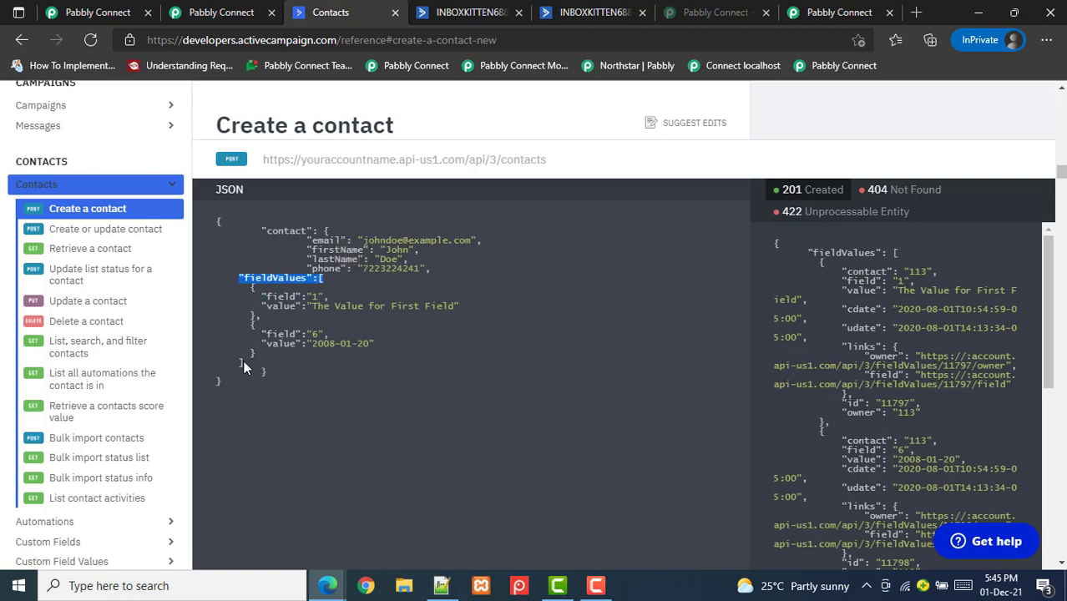
{"action": "left_click_drag", "start_coordinate": [243, 360], "coordinate": [243, 280]}
{"action": "key", "text": "ctrl+c"}
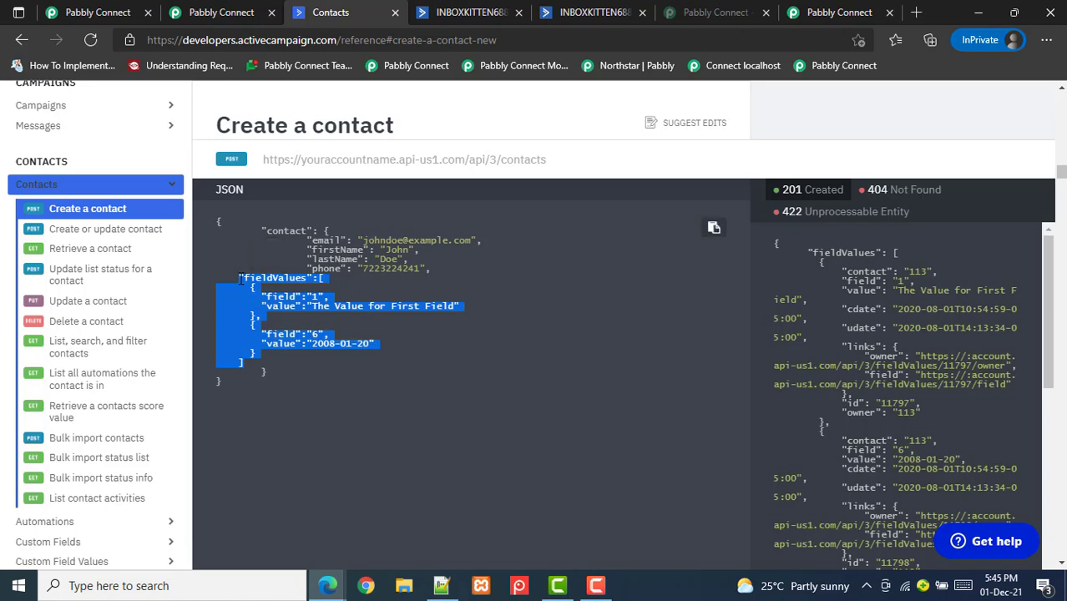
{"action": "left_click", "coordinate": [223, 12]}
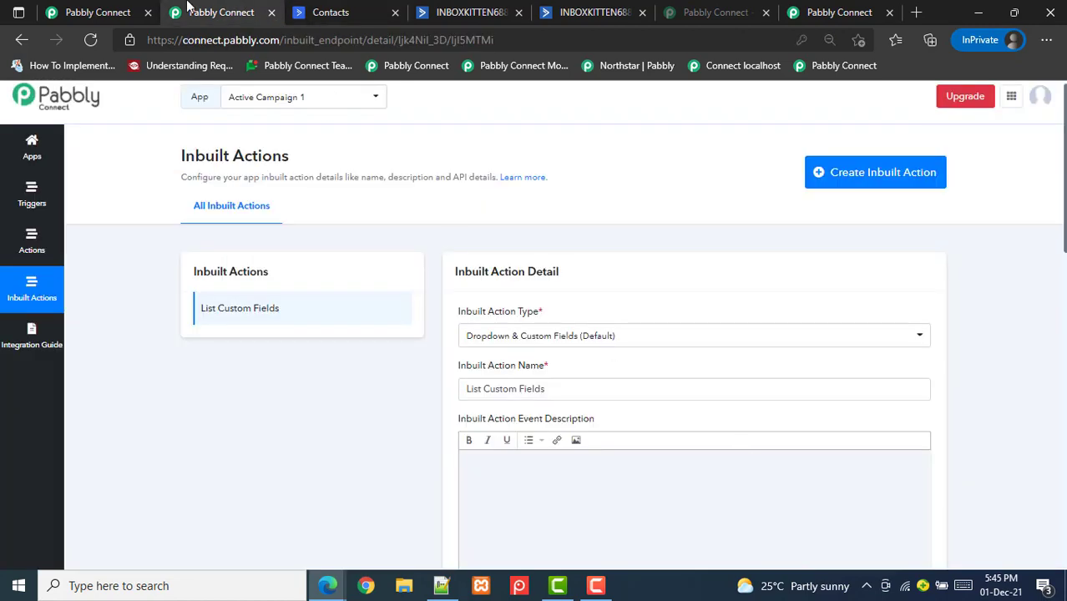
Paste the fieldValues array after phone and delete its second object, keeping field "1"
{"action": "left_click", "coordinate": [112, 10]}
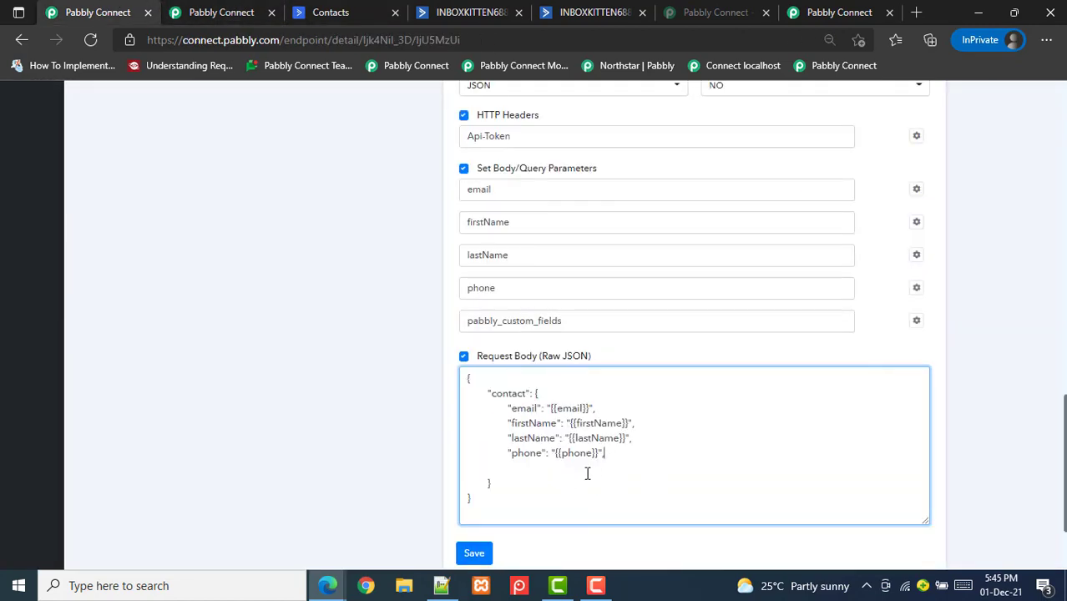
{"action": "left_click", "coordinate": [523, 471]}
{"action": "key", "text": "ctrl+v"}
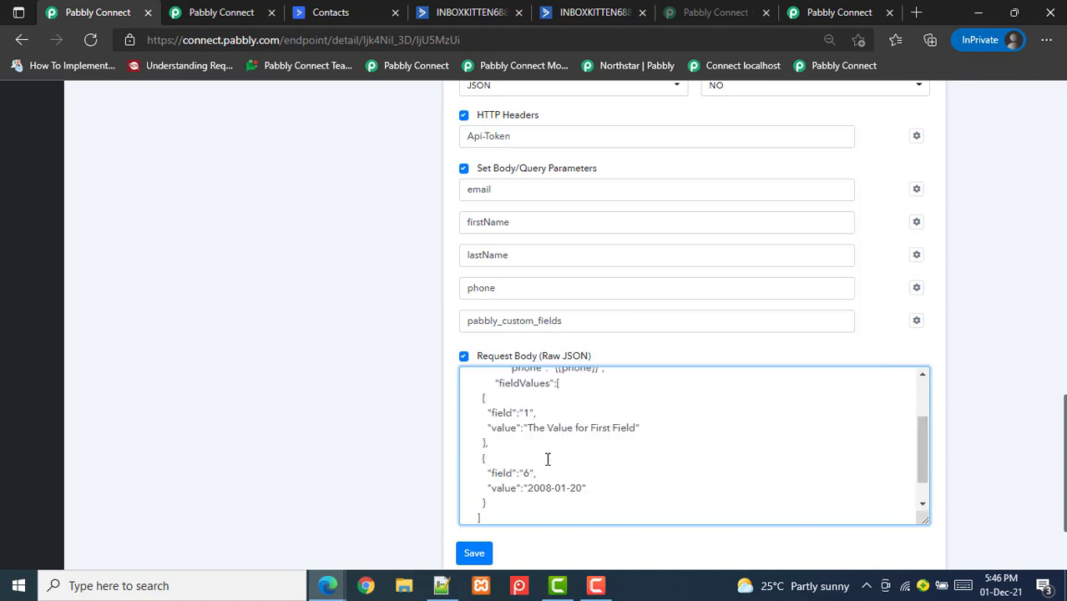
{"action": "mouse_move", "coordinate": [919, 449]}
{"action": "left_mouse_down"}
{"action": "mouse_move", "coordinate": [920, 463]}
{"action": "mouse_move", "coordinate": [914, 455]}
{"action": "left_mouse_up"}
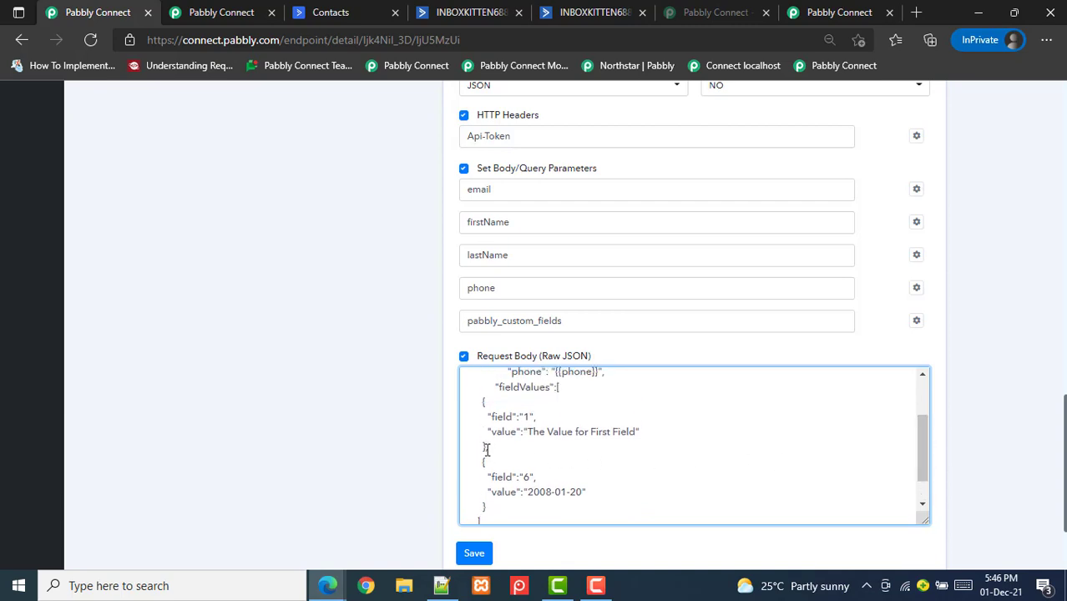
{"action": "left_click_drag", "start_coordinate": [485, 449], "coordinate": [498, 504]}
{"action": "key", "text": "BackSpace"}
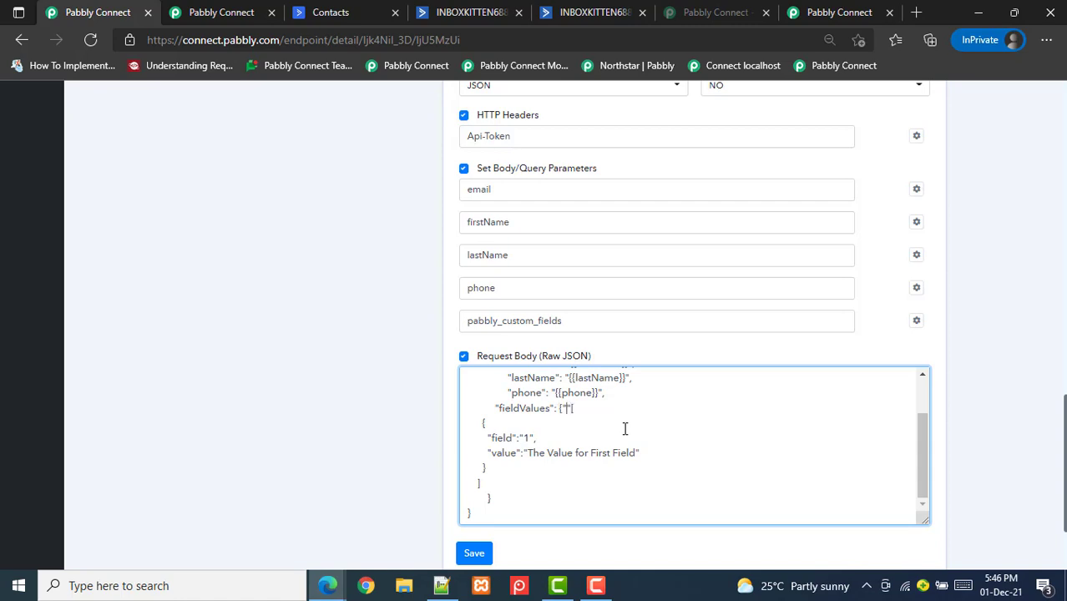
Fill fieldValues with pabbly_custom_fields, {{pabbly_custom_key}} for field and {{pabbly_custom_value}} for value
{"action": "type", "text": "pabbly"}
{"action": "type", "text": "_custom"}
{"action": "type", "text": "_fields"}
{"action": "type", "text": "m"}
{"action": "type", "text": "pabb"}
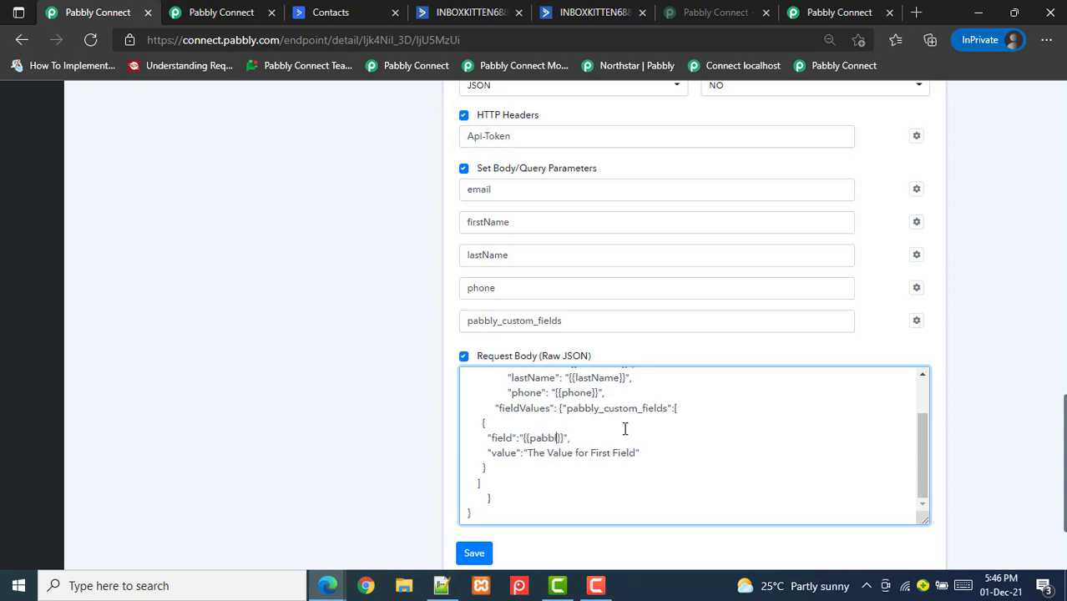
{"action": "type", "text": "ly_custom_key"}
{"action": "left_click_drag", "start_coordinate": [527, 454], "coordinate": [638, 453]}
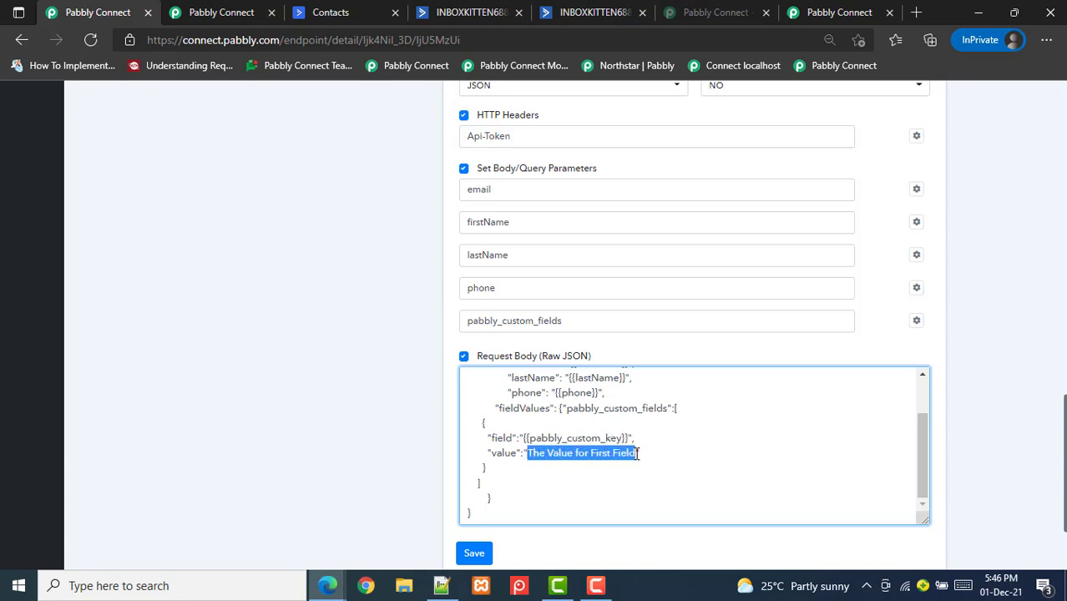
{"action": "key", "text": "BackSpace"}
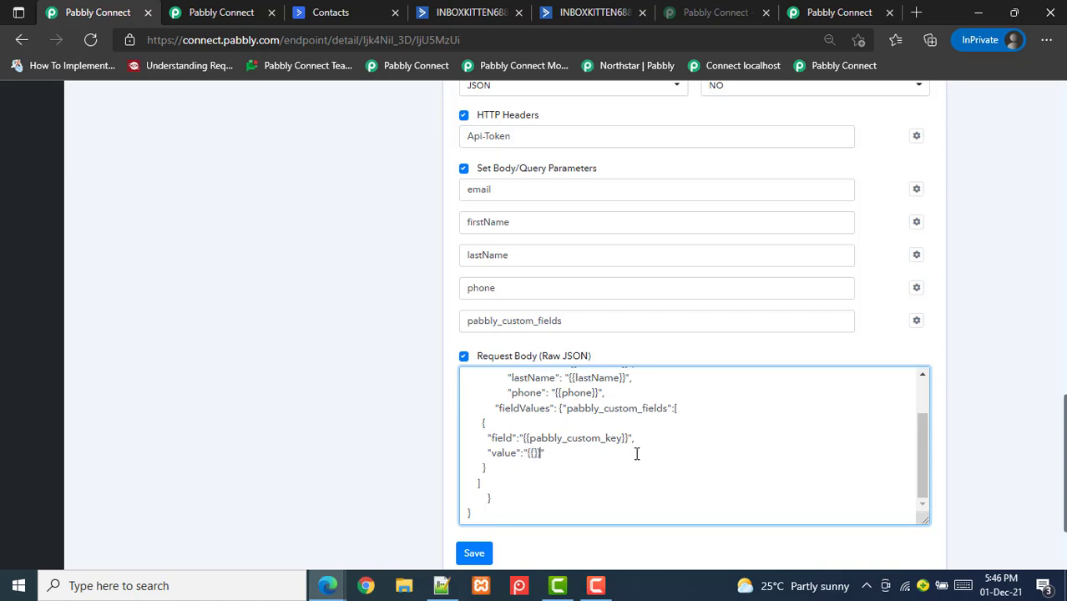
{"action": "type", "text": "{{pabbly_"}
{"action": "type", "text": "custom_v"}
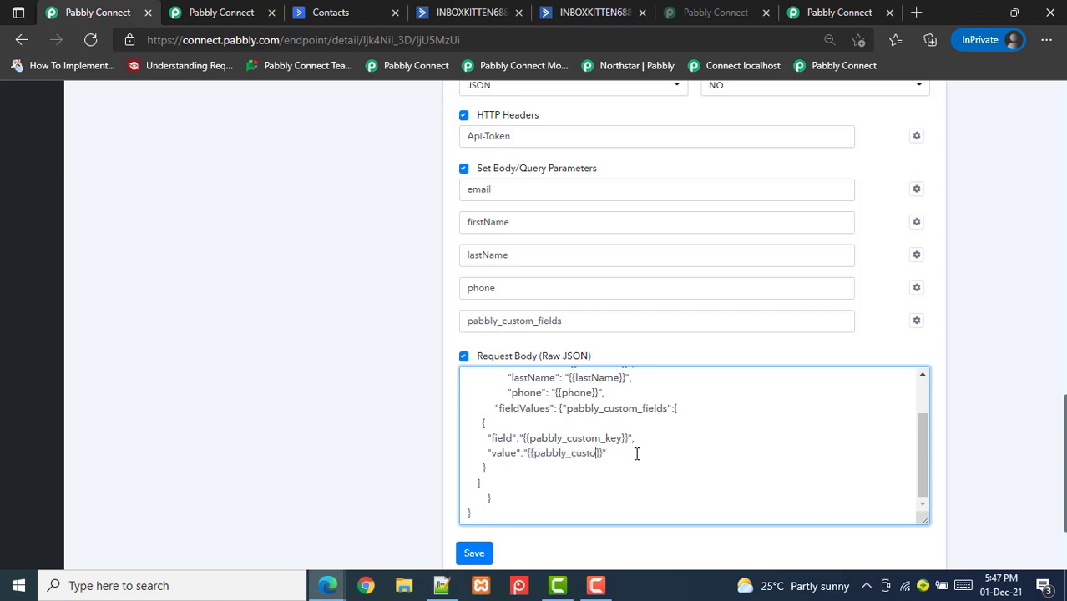
{"action": "type", "text": "alue"}
{"action": "scroll", "coordinate": [1064, 428], "scroll_direction": "down", "scroll_amount": 2}
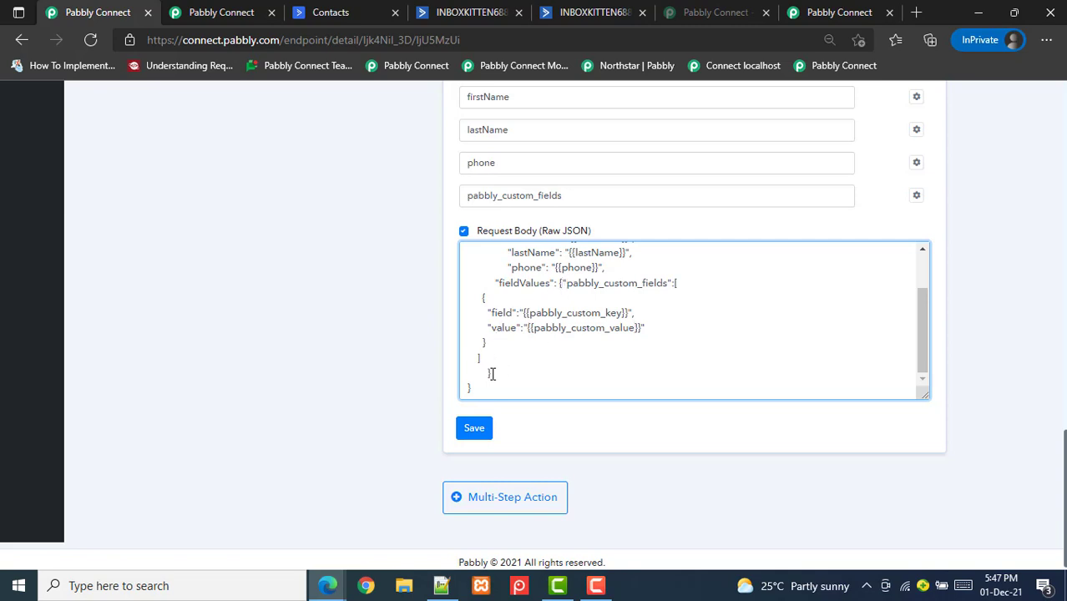
Save the corrected JSON body with the closing brace and confirm the endpoint details updated
{"action": "left_click", "coordinate": [474, 428]}
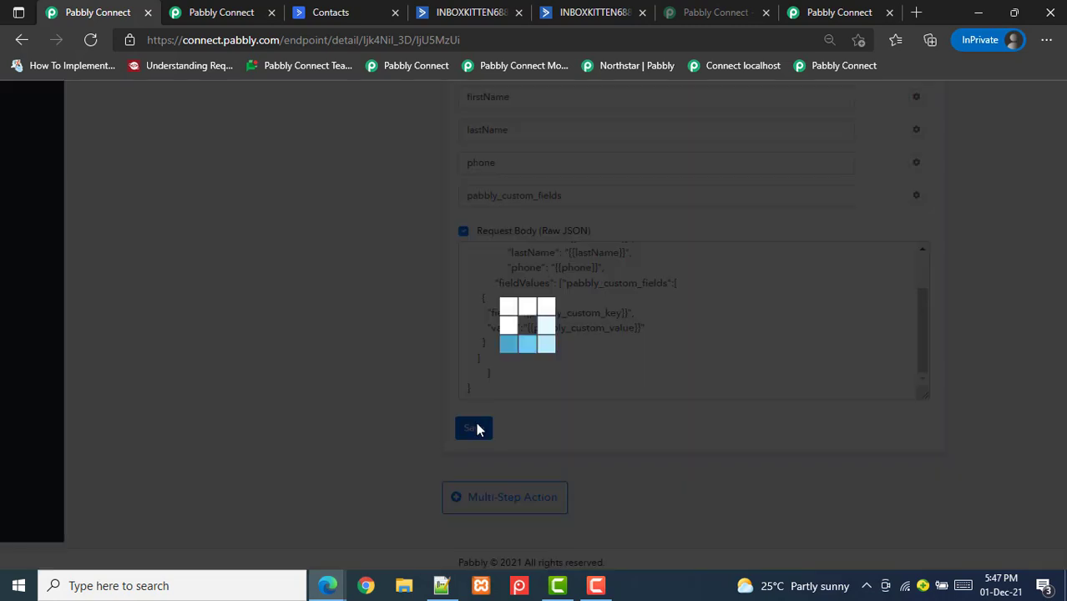
{"action": "key", "text": "Return"}
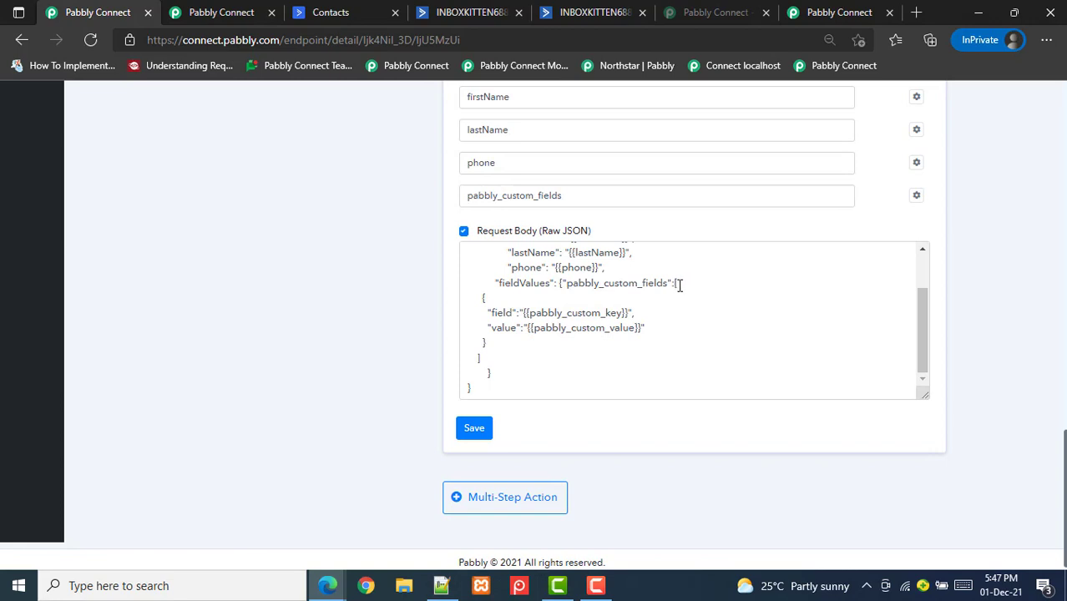
{"action": "left_click", "coordinate": [491, 371]}
{"action": "left_click_drag", "start_coordinate": [923, 395], "coordinate": [923, 512]}
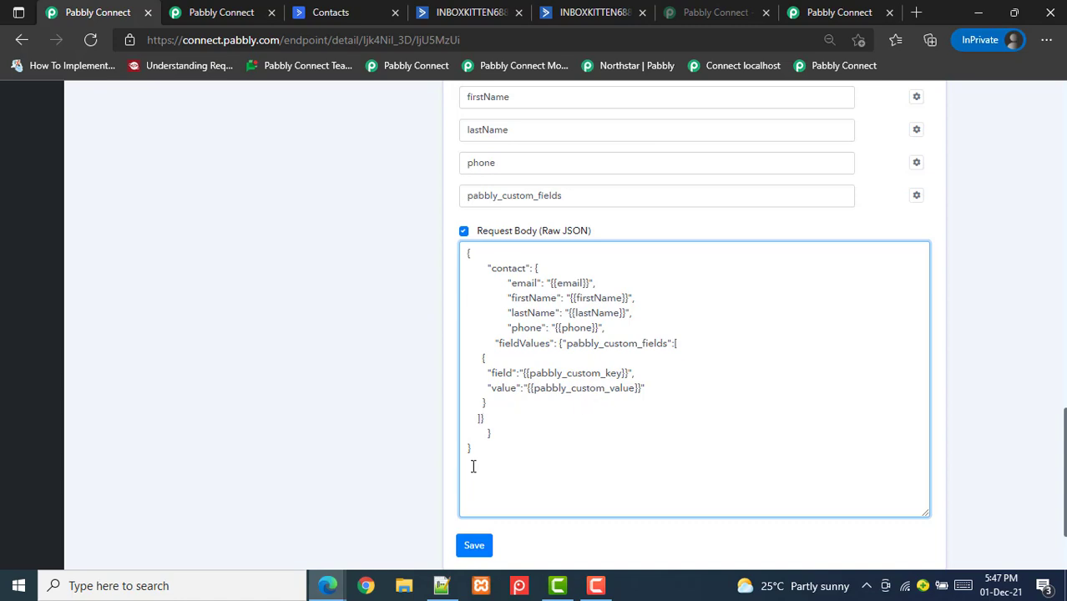
{"action": "left_click", "coordinate": [473, 547]}
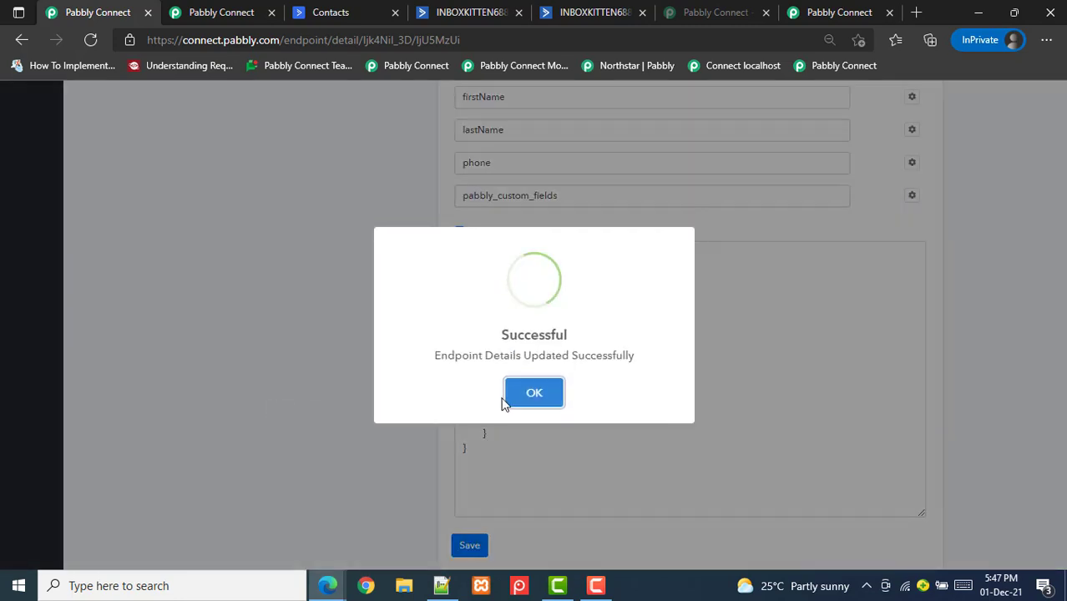
{"action": "left_click", "coordinate": [522, 401]}
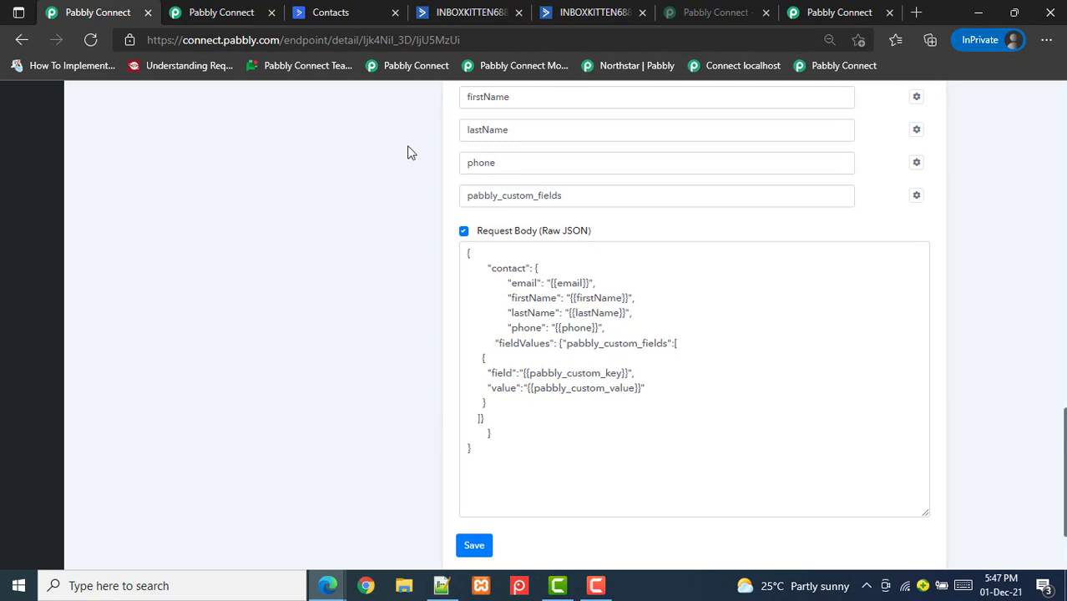
{"action": "scroll", "coordinate": [693, 334], "scroll_direction": "up", "scroll_amount": 2}
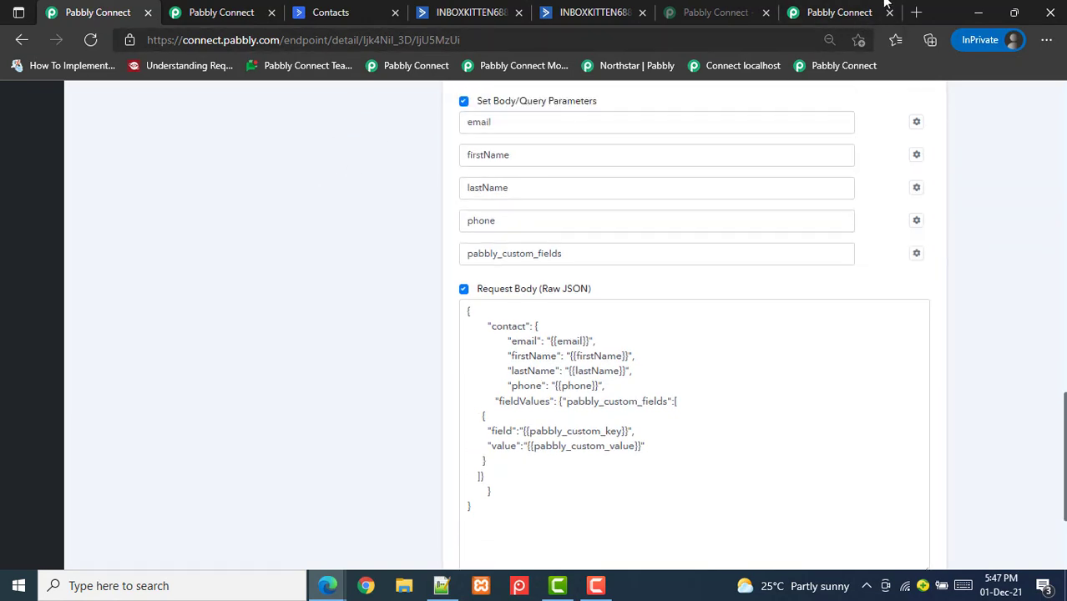
Add an Active Campaign 1 (Private) action step with the Create a Contact with Custom Fields event
{"action": "left_click", "coordinate": [839, 13]}
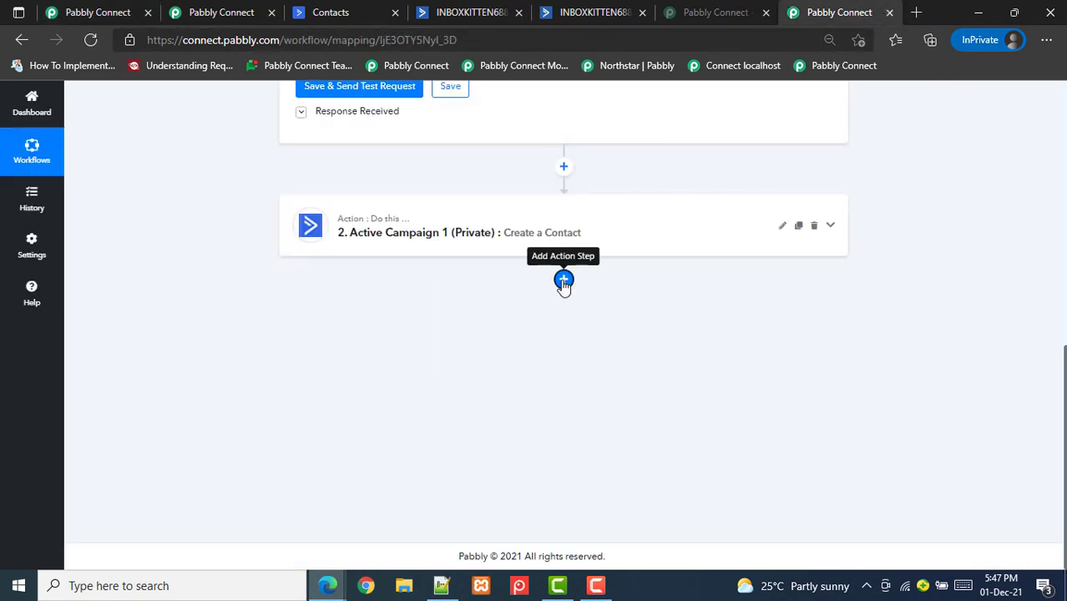
{"action": "left_click", "coordinate": [565, 284]}
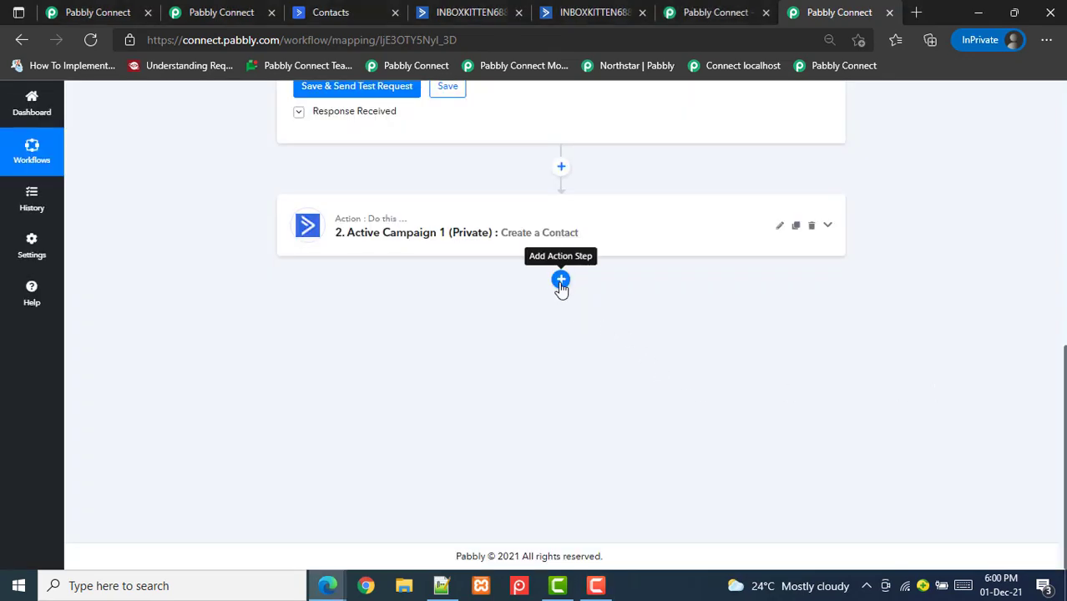
{"action": "left_click", "coordinate": [561, 281]}
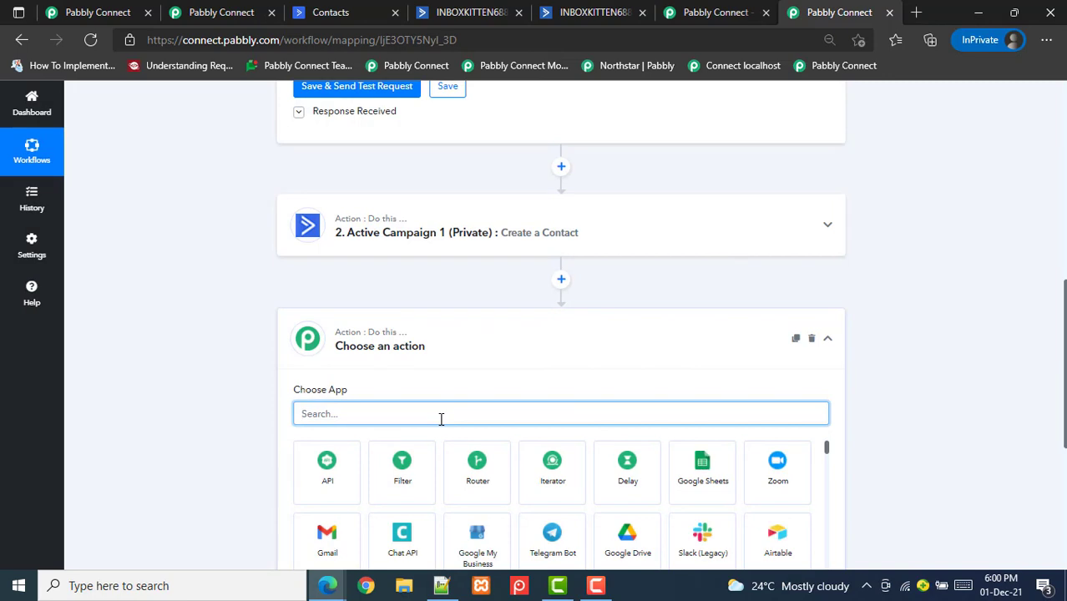
{"action": "type", "text": "act"}
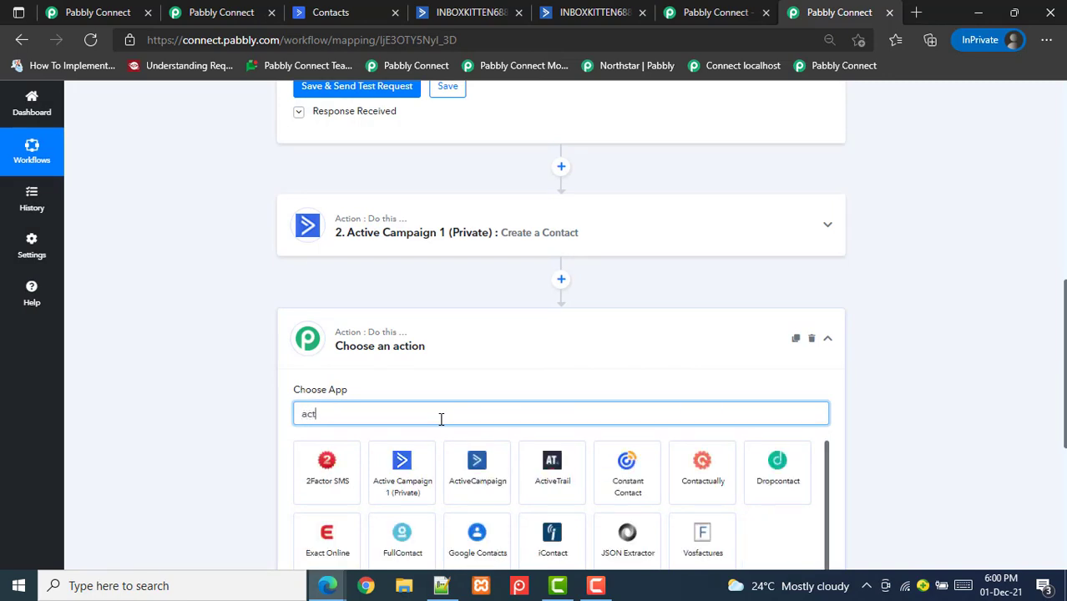
{"action": "type", "text": "ive"}
{"action": "left_click", "coordinate": [345, 477]}
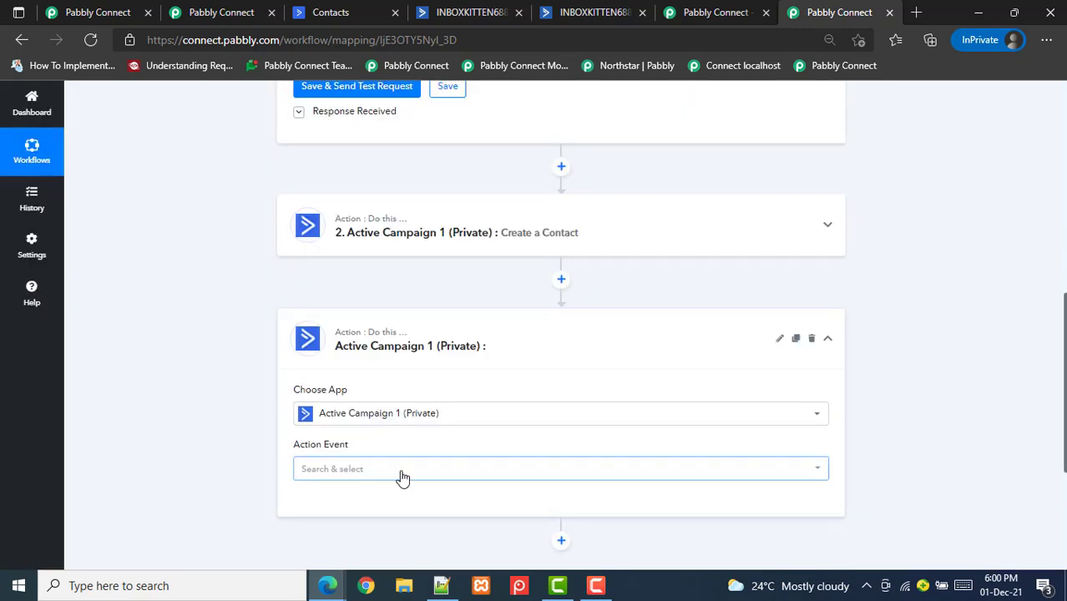
{"action": "scroll", "coordinate": [1059, 416], "scroll_direction": "down", "scroll_amount": 1}
{"action": "scroll", "coordinate": [394, 331], "scroll_direction": "down", "scroll_amount": 1}
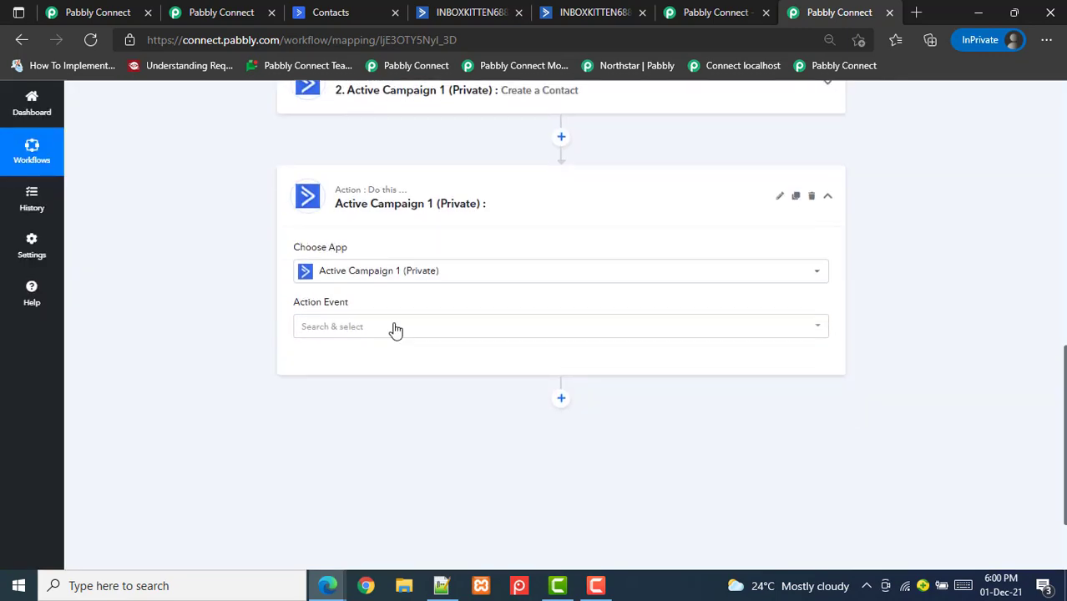
{"action": "left_click", "coordinate": [337, 329]}
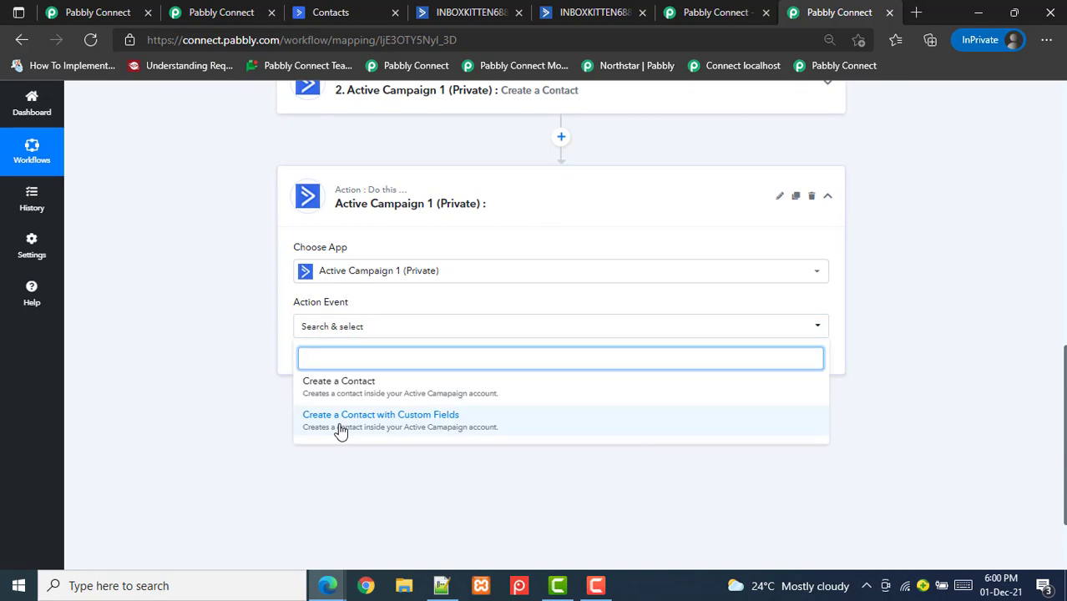
{"action": "left_click", "coordinate": [340, 429]}
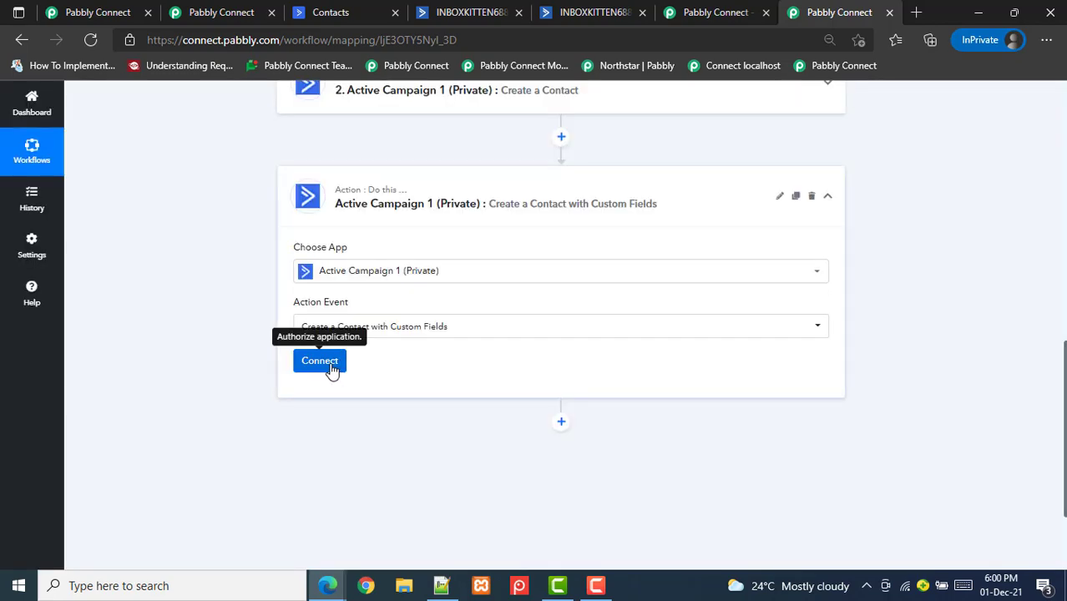
Start a new ActiveCampaign connection and copy the API key from ActiveCampaign's Developer settings
{"action": "left_click", "coordinate": [332, 369]}
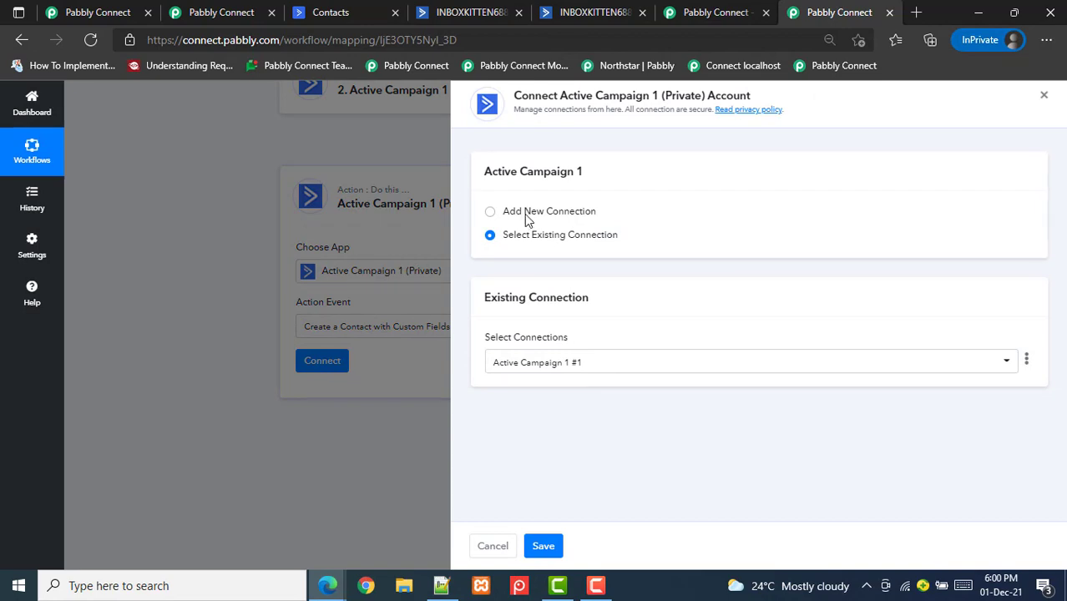
{"action": "left_click", "coordinate": [524, 214]}
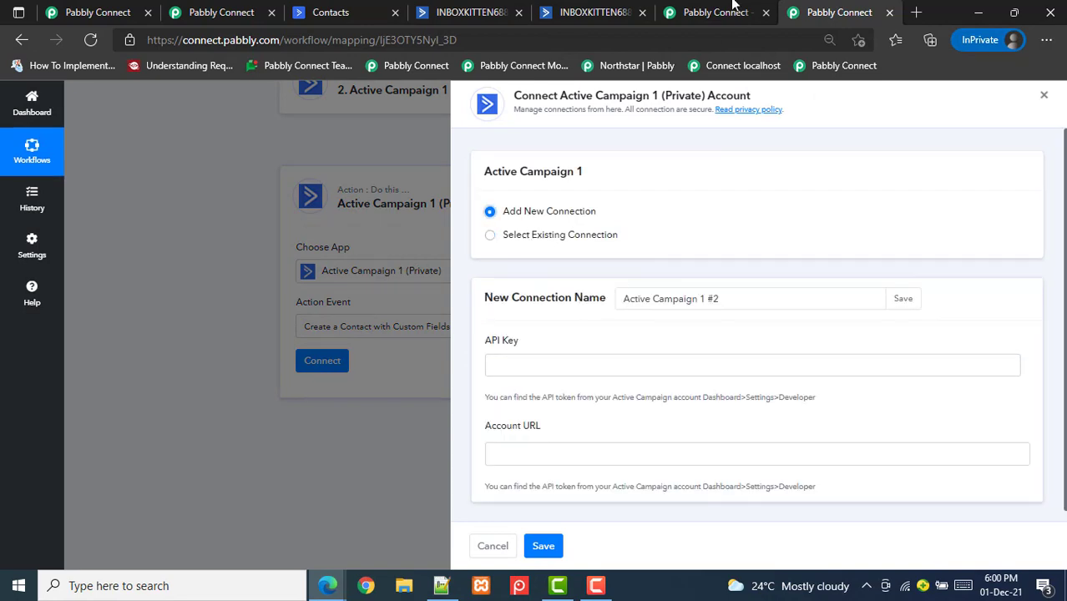
{"action": "left_click", "coordinate": [484, 12]}
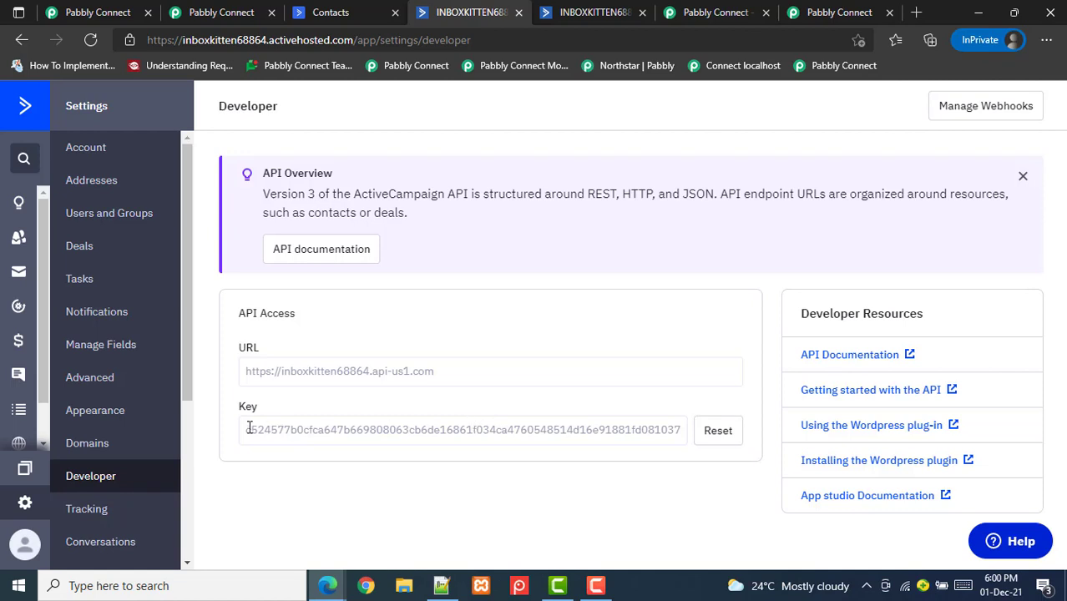
{"action": "left_click_drag", "start_coordinate": [249, 429], "coordinate": [729, 430]}
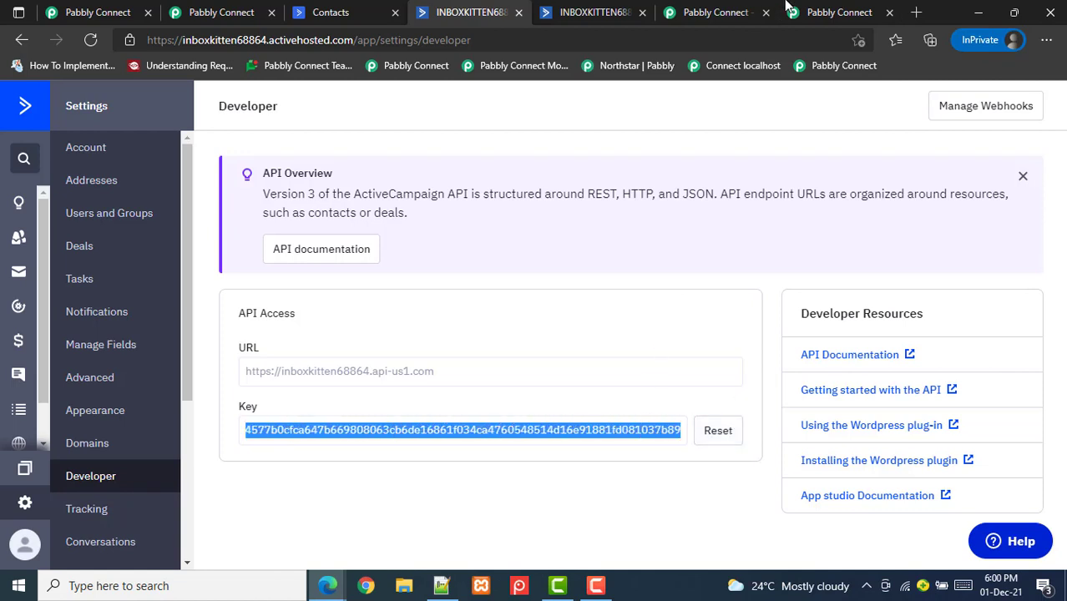
Paste the copied API key and account URL into the connection fields and save the connection
{"action": "left_click", "coordinate": [835, 11]}
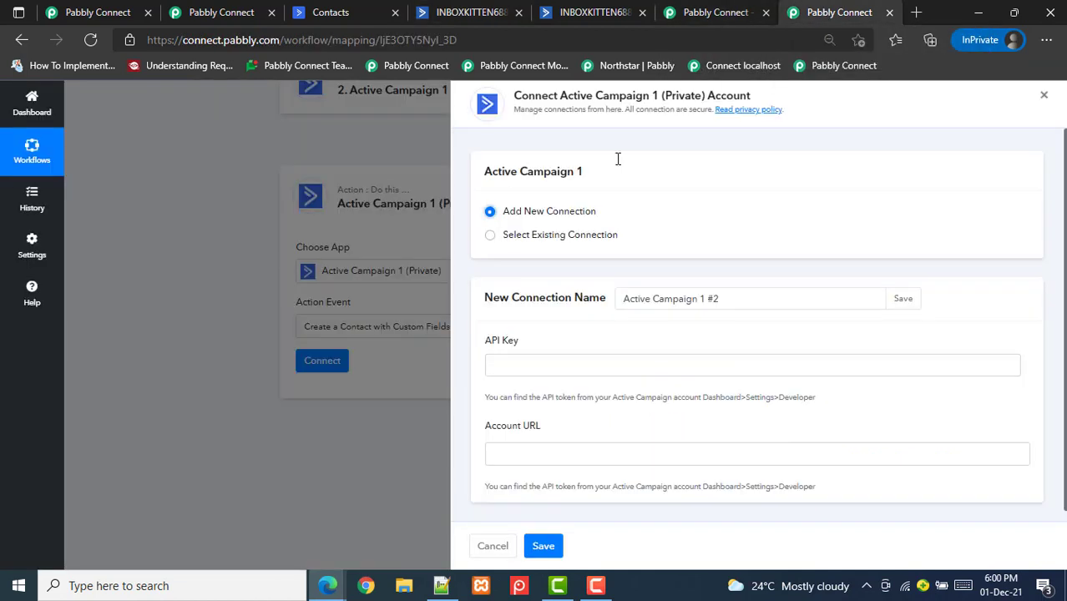
{"action": "left_click", "coordinate": [548, 371]}
{"action": "key", "text": "ctrl+v"}
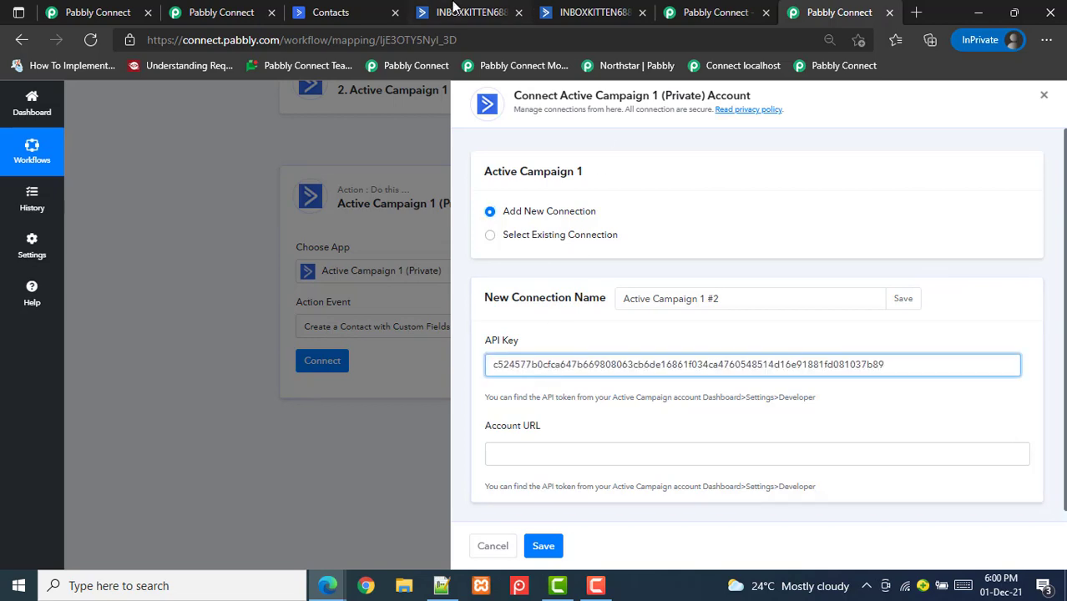
{"action": "key", "text": "ctrl+4"}
{"action": "left_click_drag", "start_coordinate": [241, 371], "coordinate": [453, 372]}
{"action": "key", "text": "ctrl+c"}
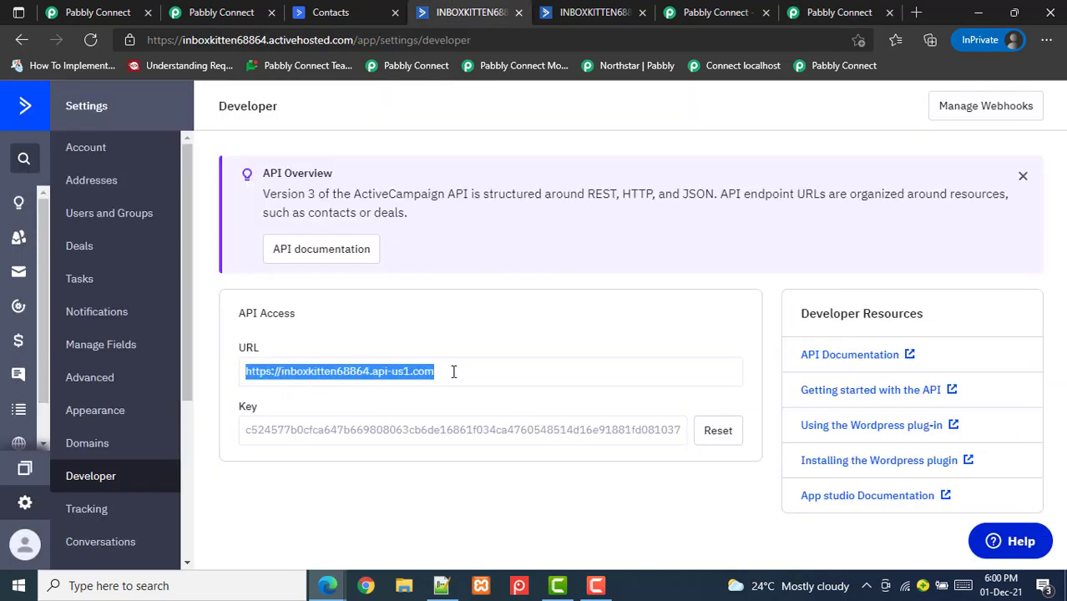
{"action": "left_click", "coordinate": [850, 11]}
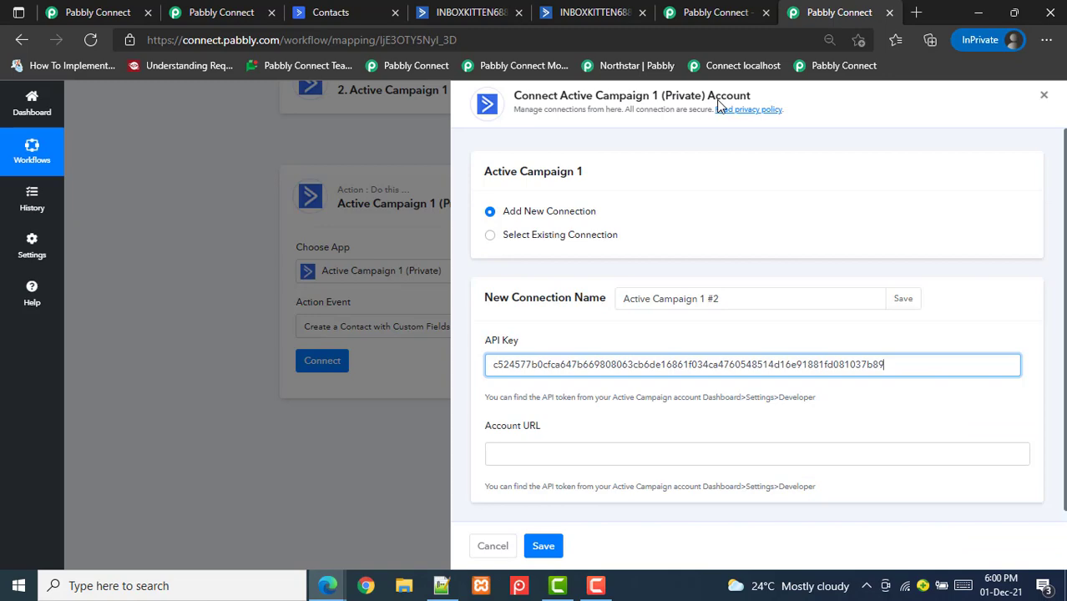
{"action": "left_click", "coordinate": [508, 450]}
{"action": "key", "text": "ctrl+v"}
{"action": "left_click", "coordinate": [543, 546]}
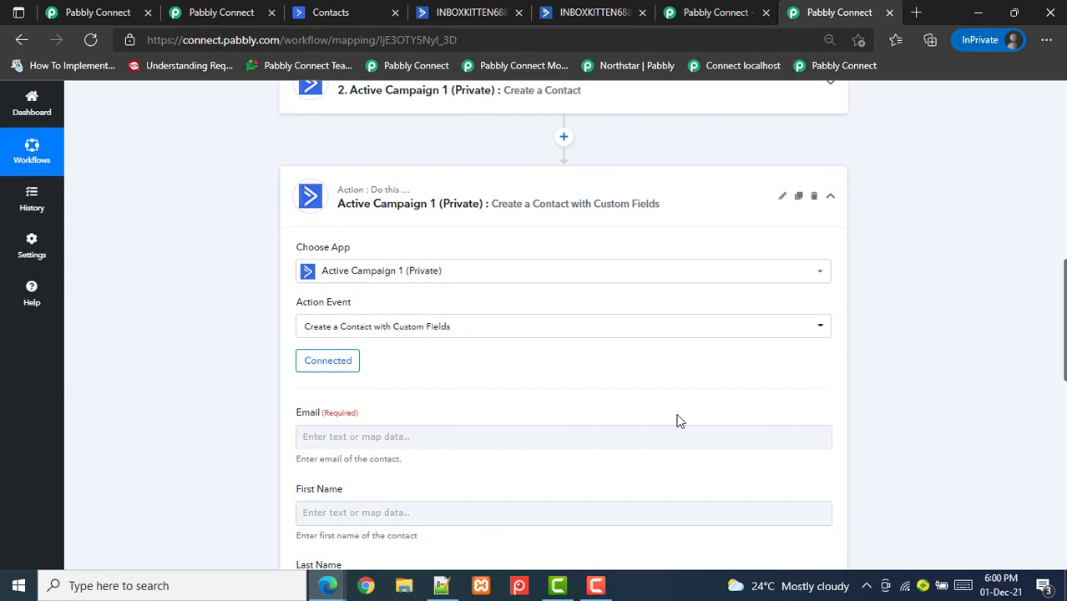
{"action": "left_click_drag", "start_coordinate": [1062, 301], "coordinate": [1058, 424]}
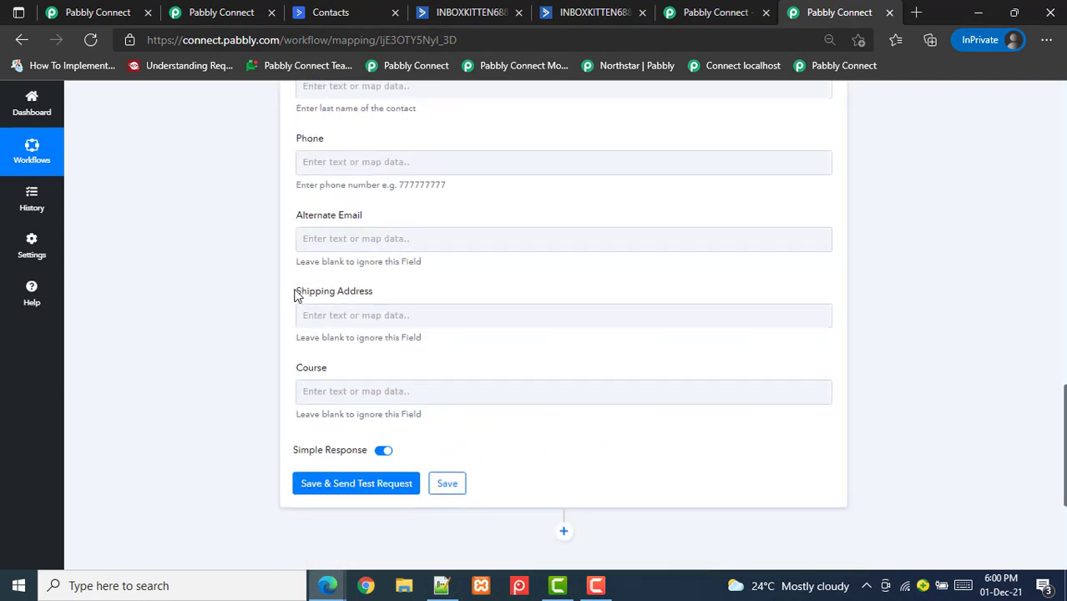
{"action": "left_click_drag", "start_coordinate": [296, 296], "coordinate": [397, 300]}
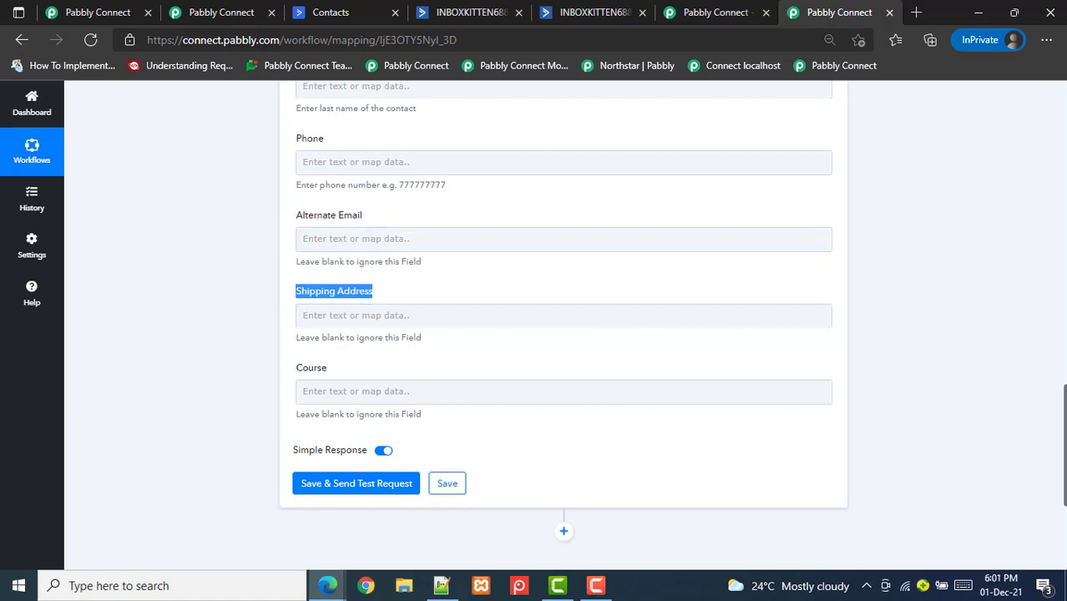
{"action": "scroll", "coordinate": [699, 322], "scroll_direction": "up", "scroll_amount": 4}
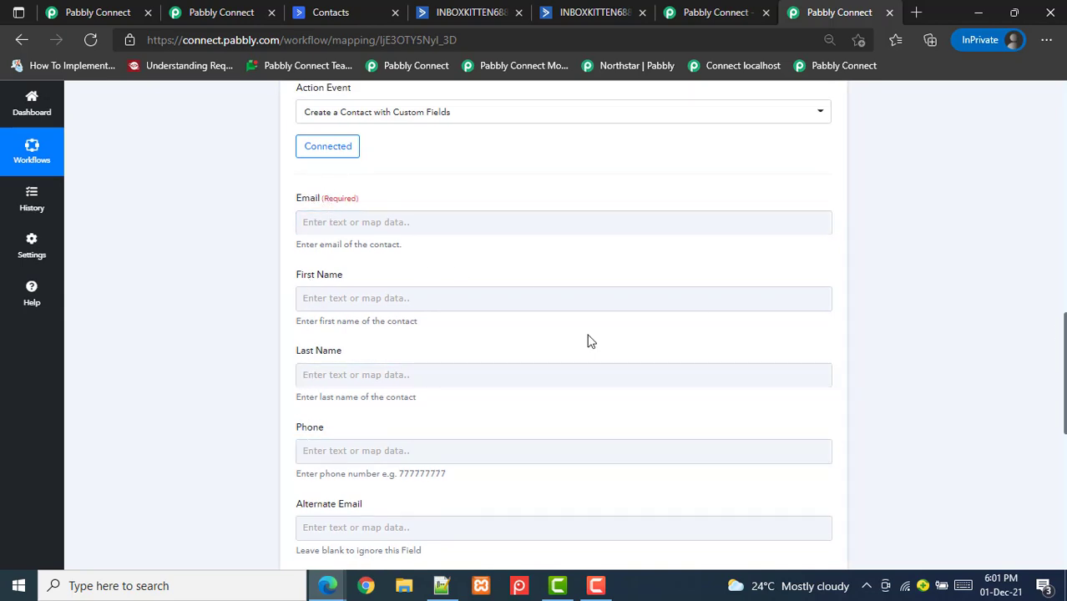
{"action": "left_click", "coordinate": [478, 10]}
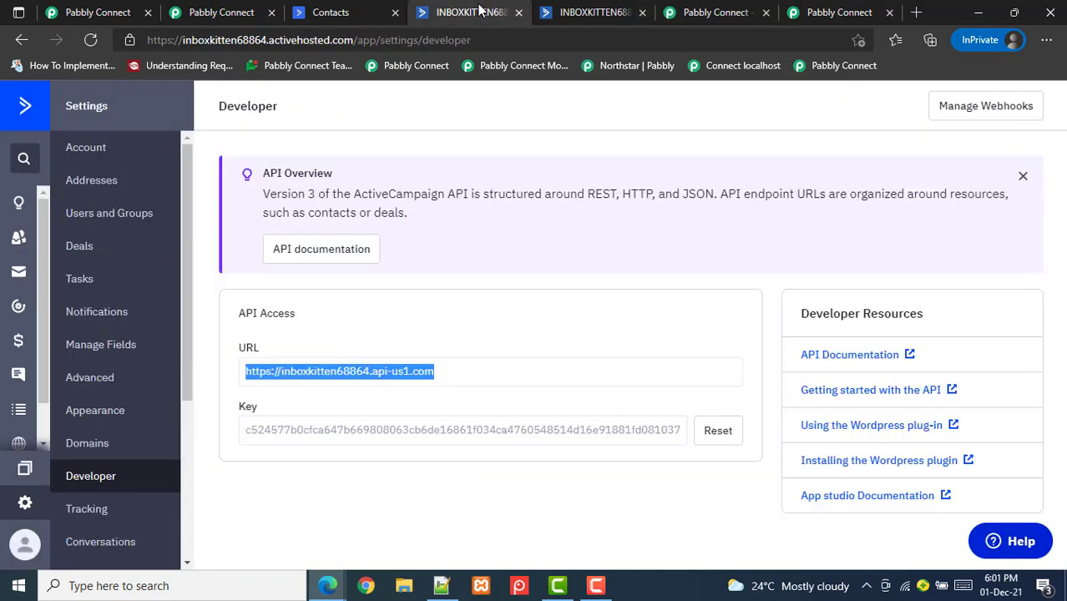
{"action": "left_click", "coordinate": [576, 12]}
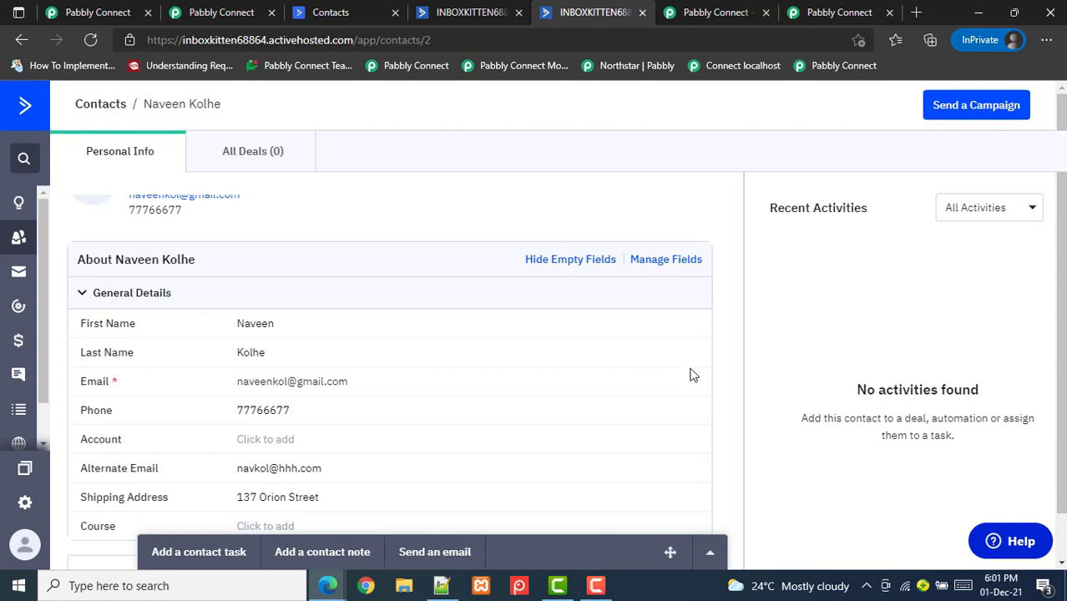
{"action": "scroll", "coordinate": [690, 374], "scroll_direction": "down", "scroll_amount": 2}
{"action": "scroll", "coordinate": [689, 375], "scroll_direction": "up", "scroll_amount": 1}
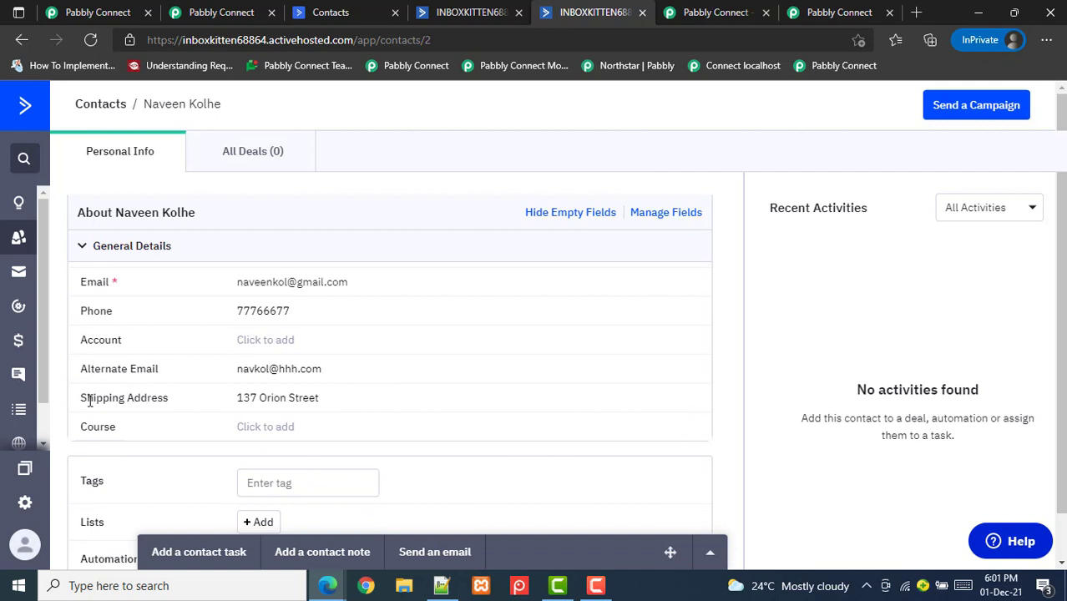
{"action": "left_click", "coordinate": [872, 10]}
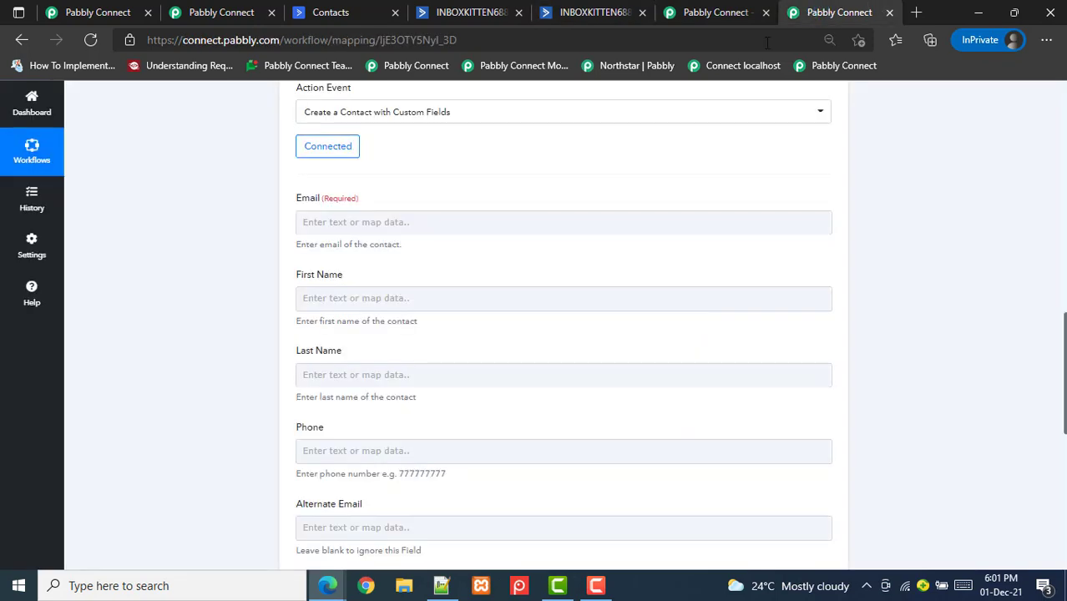
Enter the test contact's email address, first name and last name
{"action": "scroll", "coordinate": [563, 326], "scroll_direction": "down", "scroll_amount": 2}
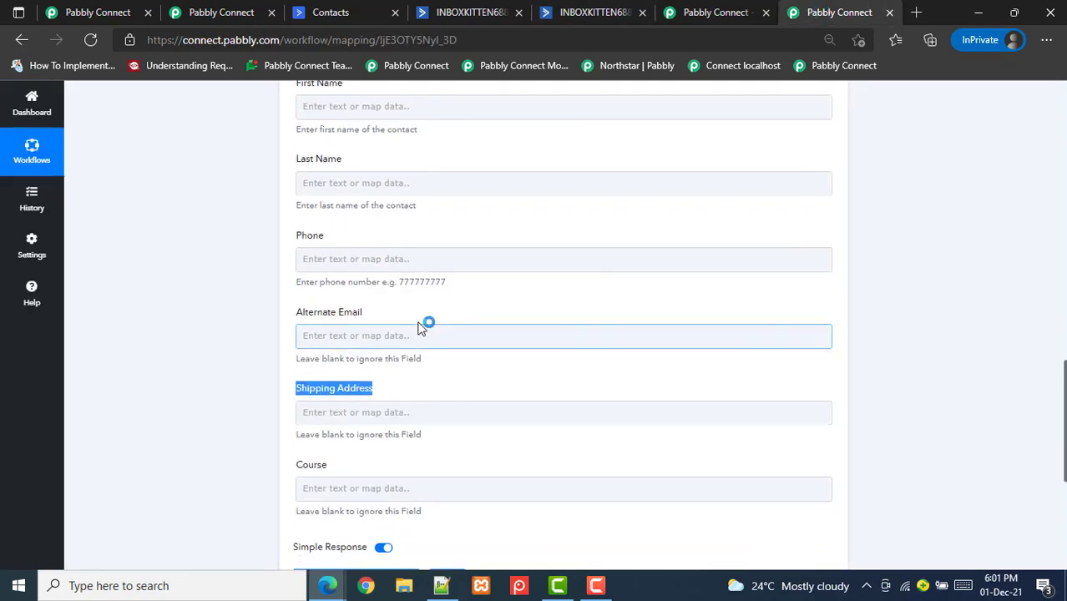
{"action": "left_click", "coordinate": [359, 340]}
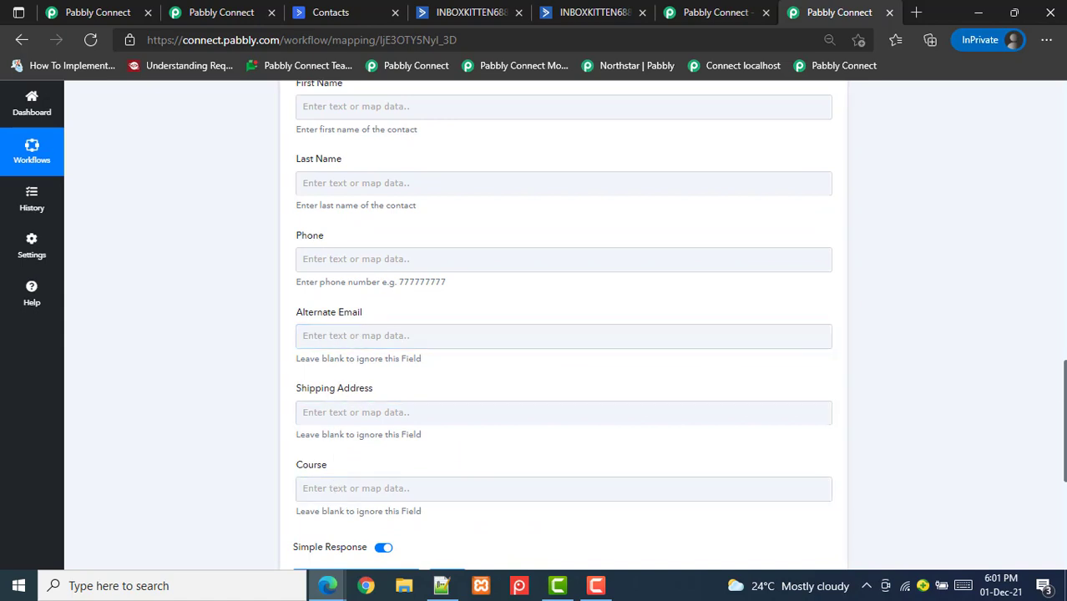
{"action": "scroll", "coordinate": [563, 326], "scroll_direction": "down", "scroll_amount": 1}
{"action": "scroll", "coordinate": [562, 326], "scroll_direction": "up", "scroll_amount": 3}
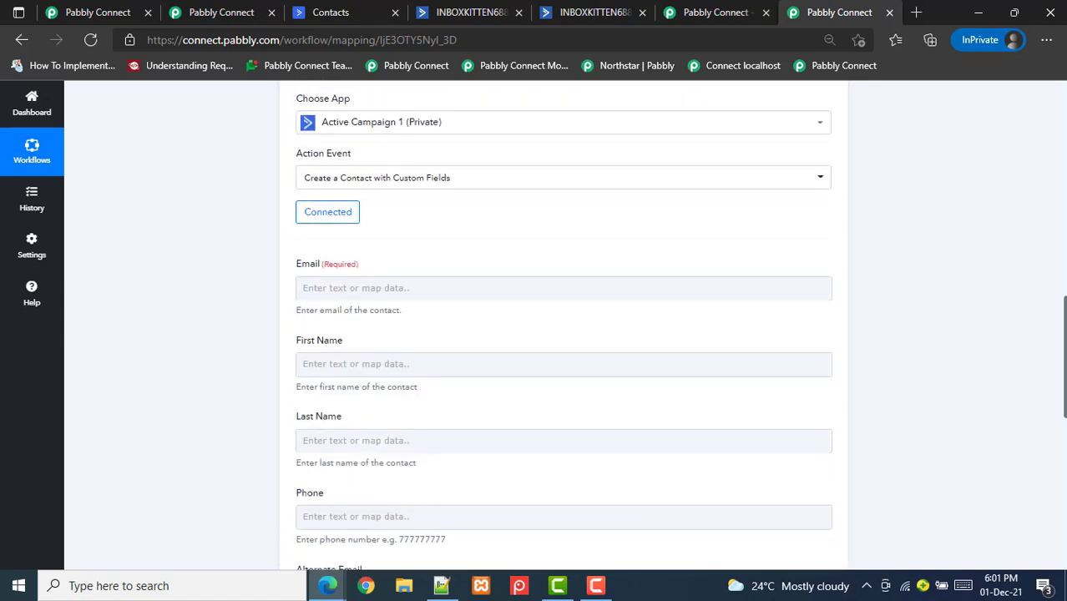
{"action": "left_click", "coordinate": [467, 286]}
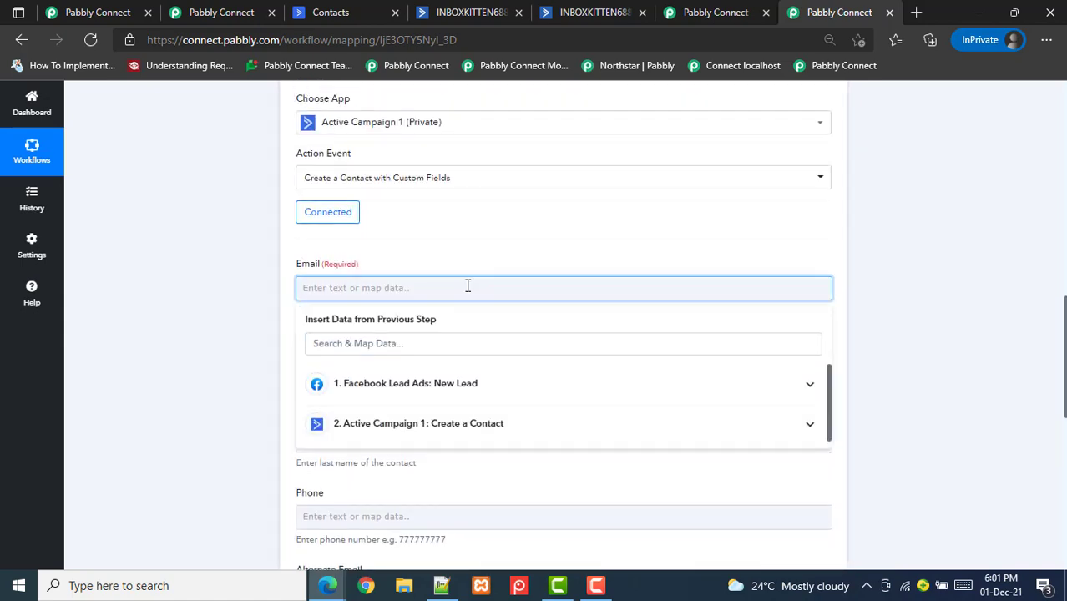
{"action": "left_click", "coordinate": [462, 247]}
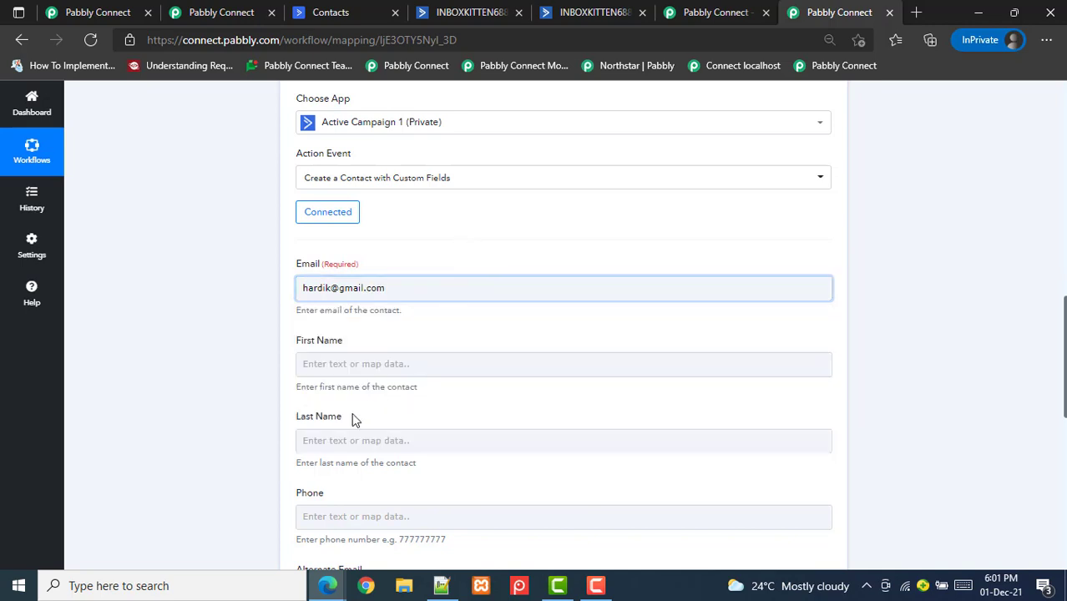
{"action": "left_click", "coordinate": [361, 356]}
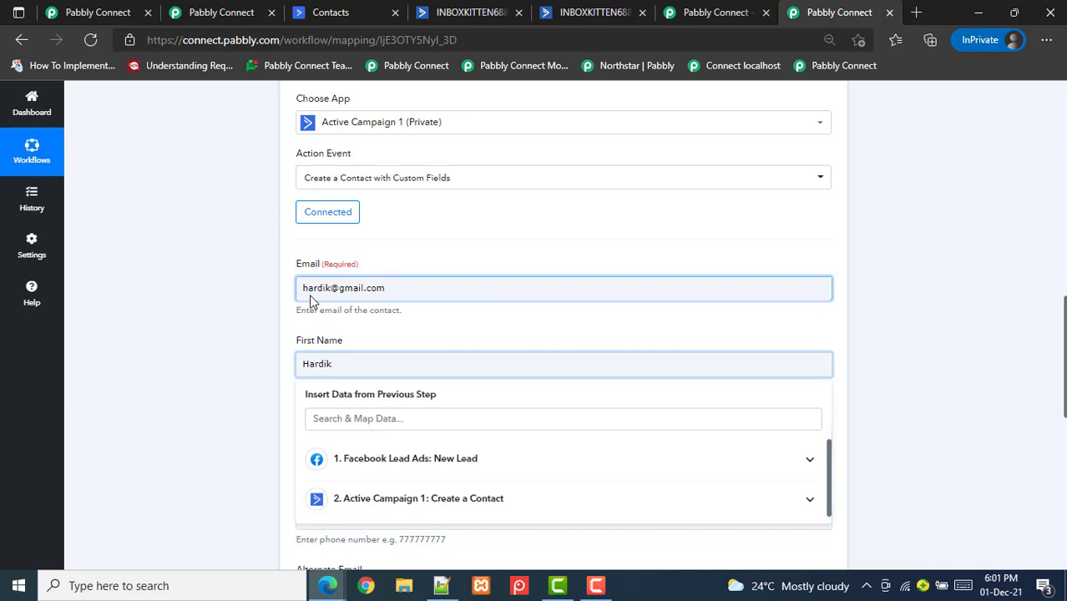
{"action": "left_click", "coordinate": [284, 474]}
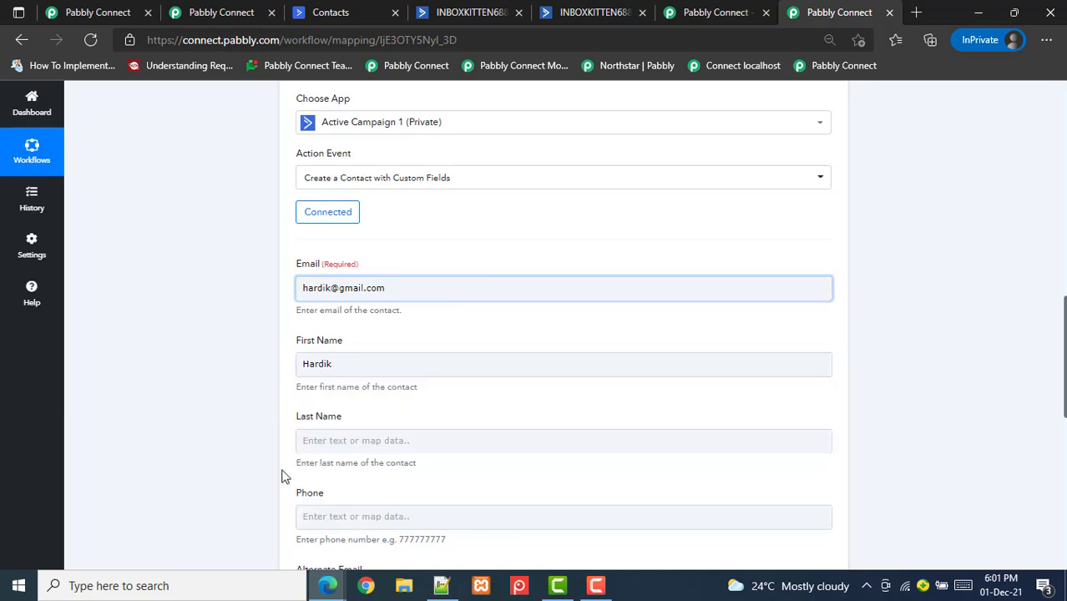
{"action": "left_click", "coordinate": [355, 441]}
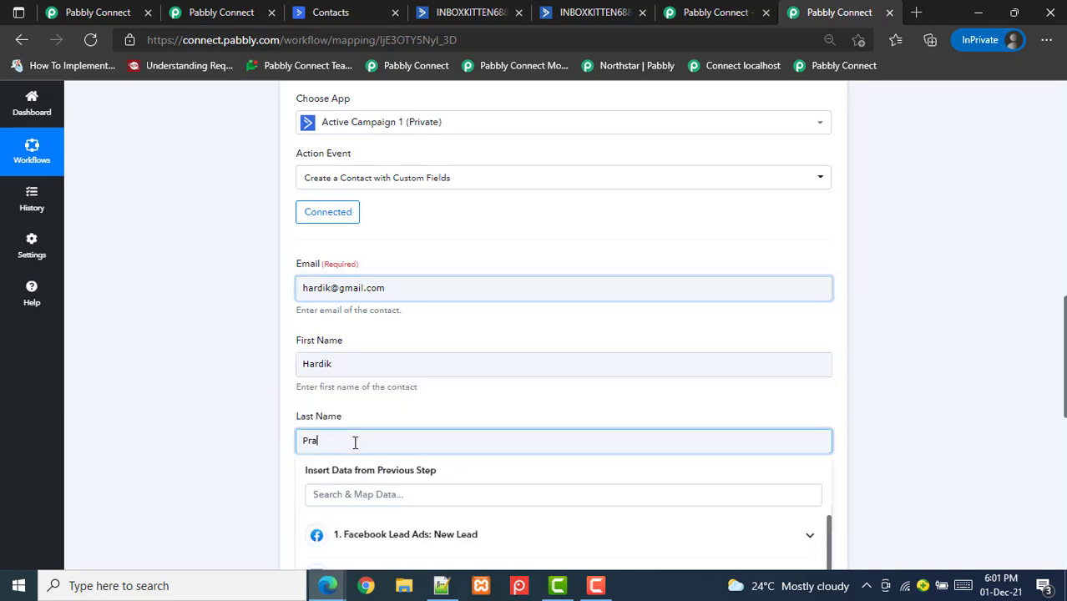
{"action": "left_click", "coordinate": [214, 332]}
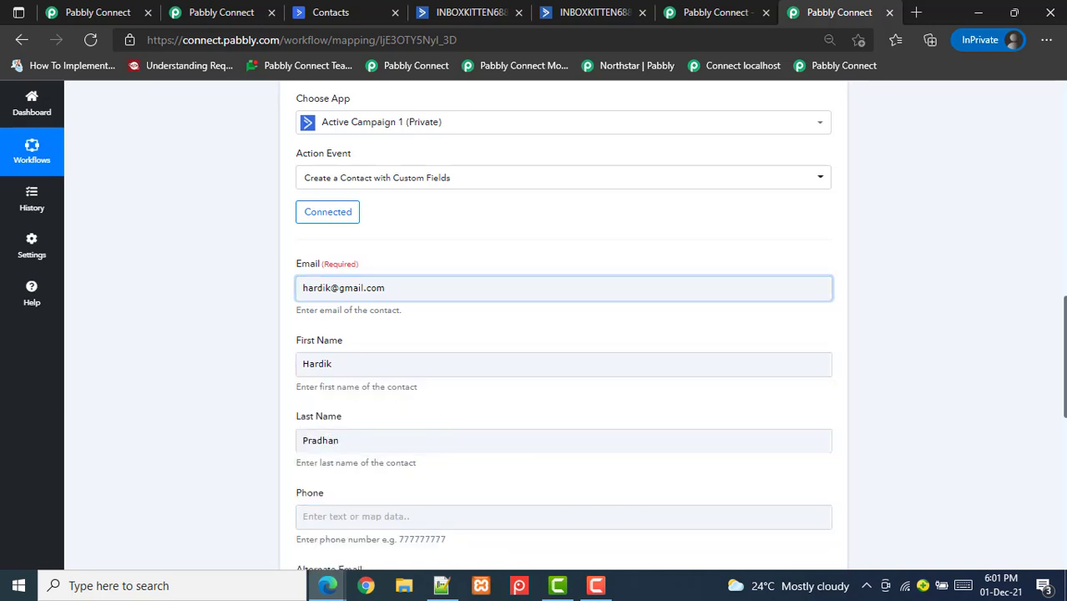
Fill in the phone number, alternate email and shipping address, and set Course to 'Pabbly Connect'
{"action": "scroll", "coordinate": [679, 358], "scroll_direction": "down", "scroll_amount": 3}
{"action": "left_click", "coordinate": [519, 333]}
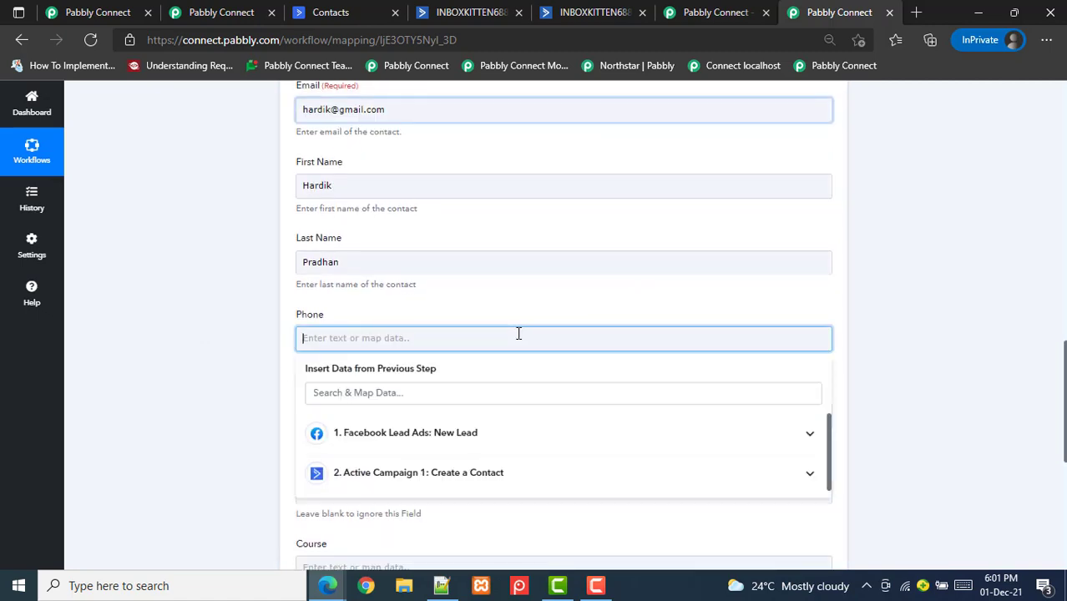
{"action": "type", "text": "787878787"}
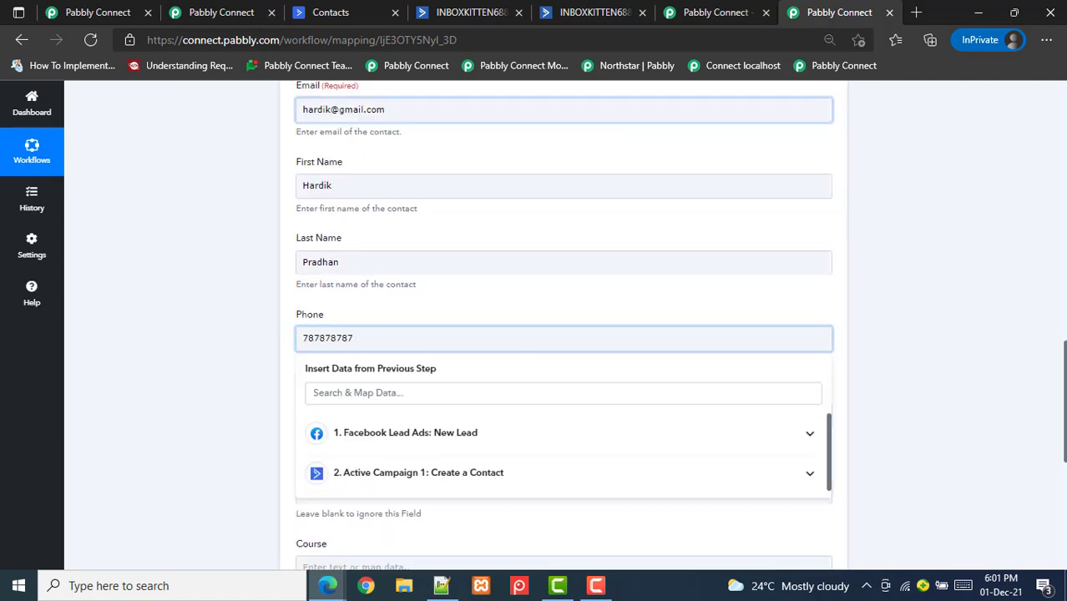
{"action": "left_click_drag", "start_coordinate": [1063, 315], "coordinate": [1062, 444]}
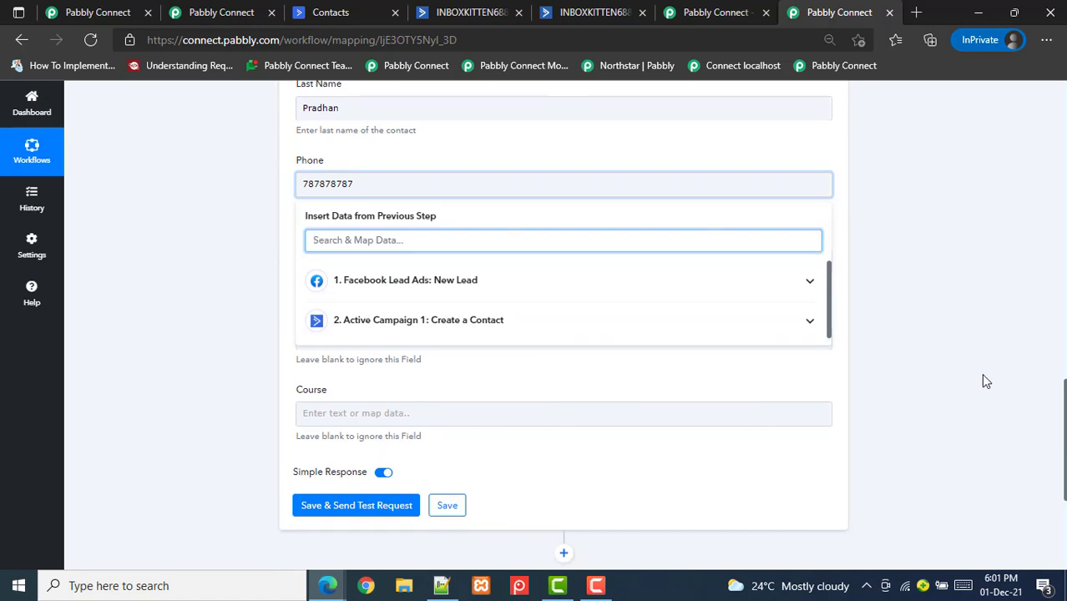
{"action": "left_click", "coordinate": [983, 379]}
{"action": "left_click", "coordinate": [380, 260]}
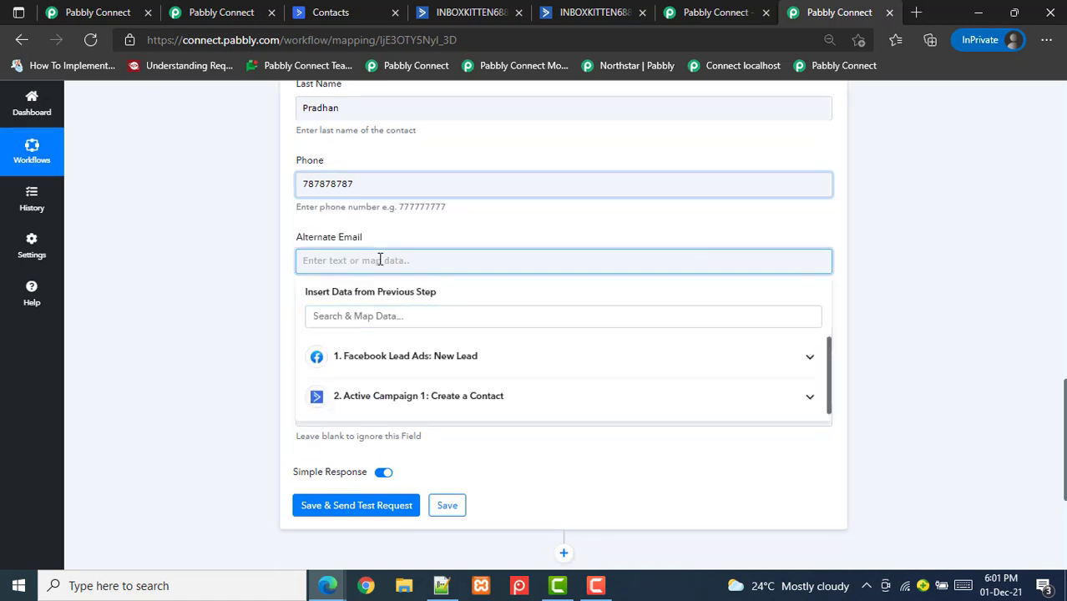
{"action": "left_click", "coordinate": [111, 161]}
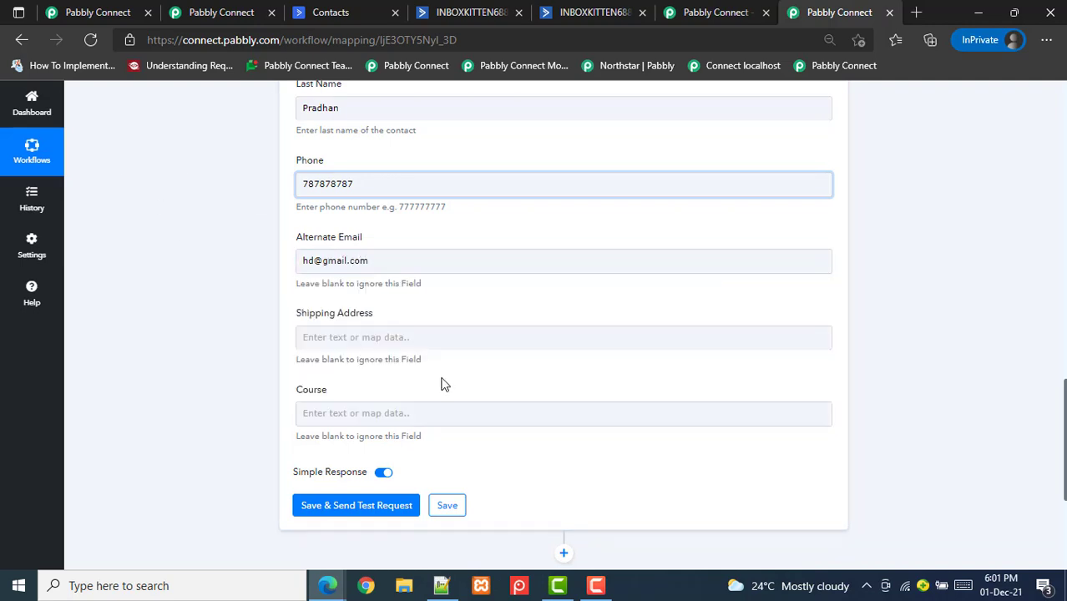
{"action": "left_click", "coordinate": [436, 337]}
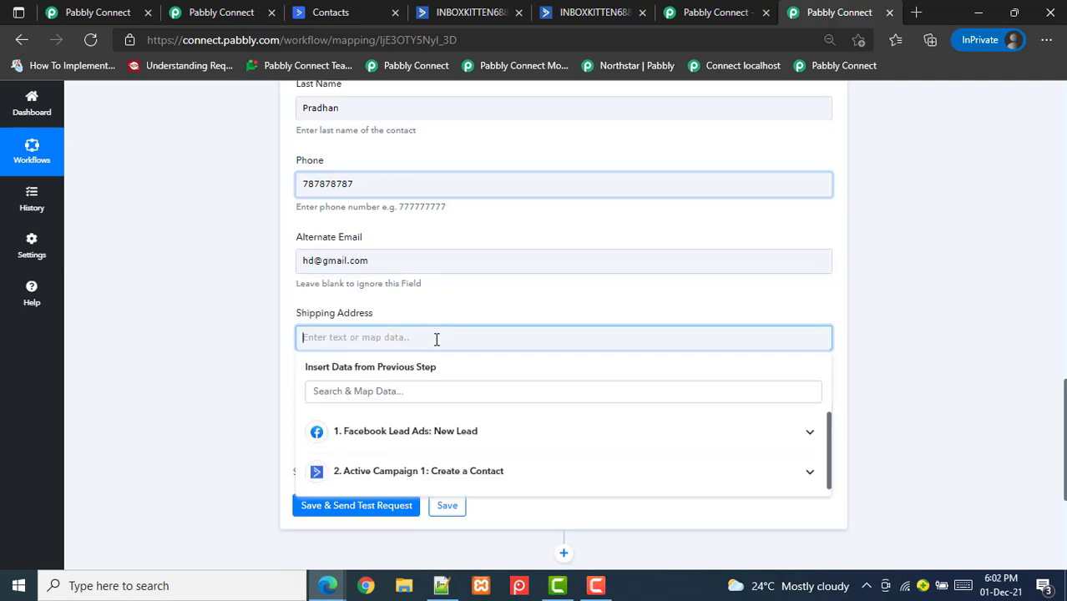
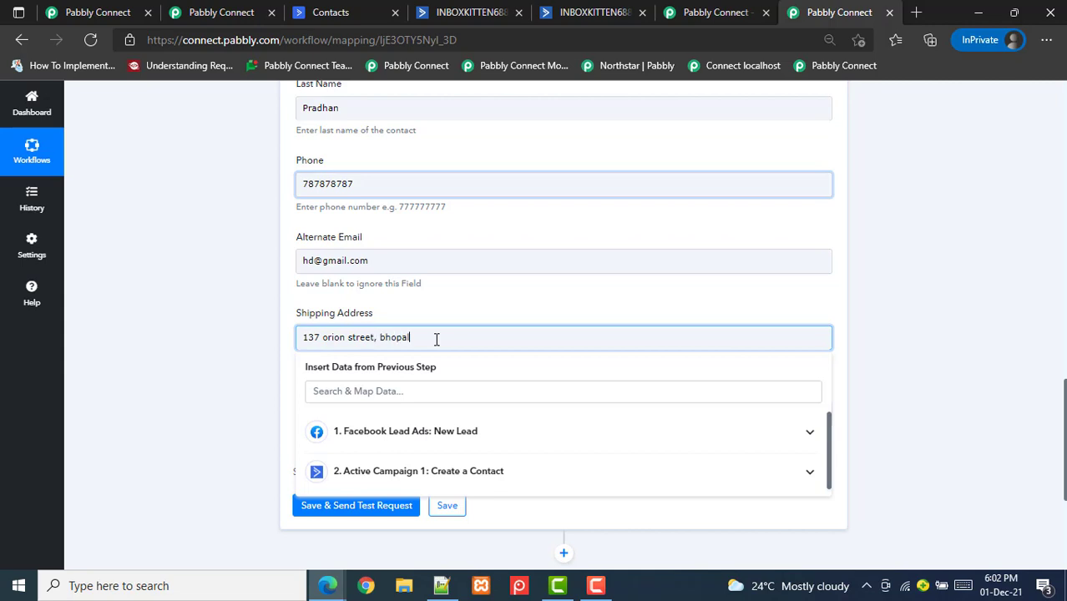
{"action": "left_click", "coordinate": [134, 262]}
{"action": "left_click", "coordinate": [350, 410]}
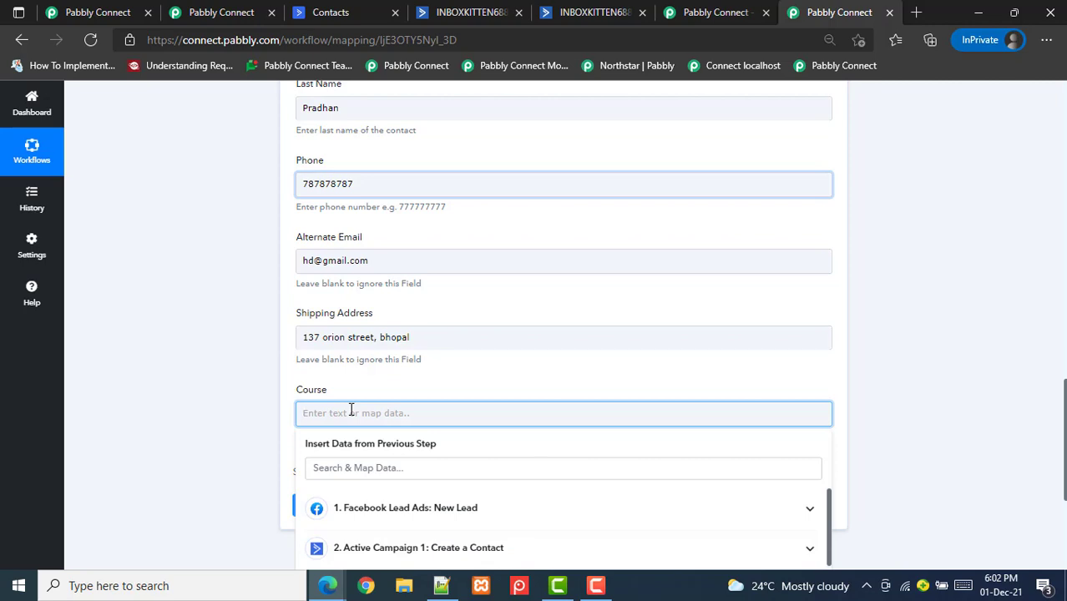
{"action": "type", "text": "Pabbly Connect"}
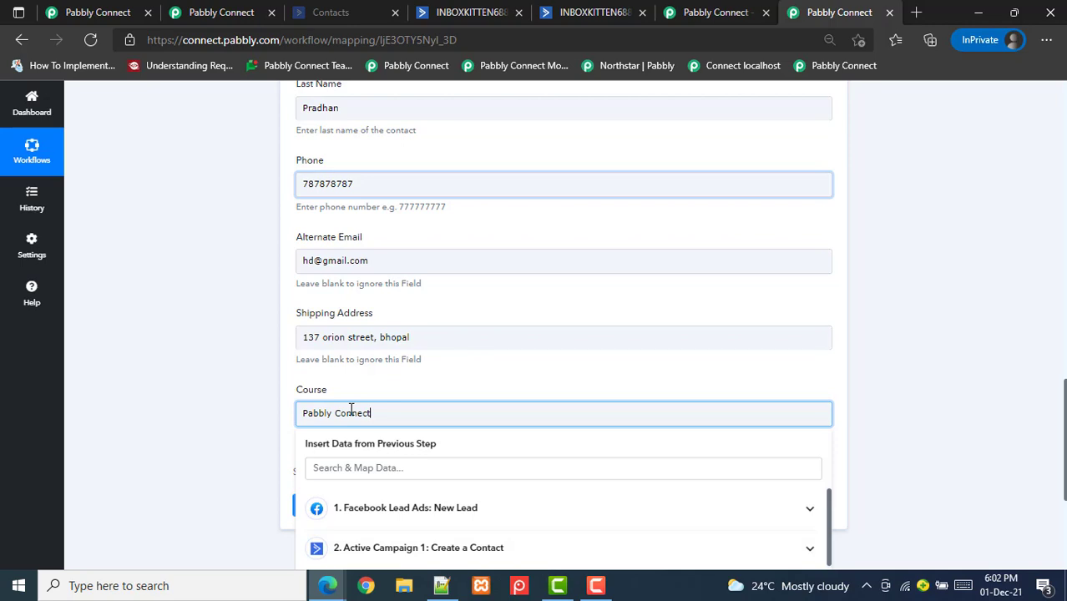
{"action": "left_click", "coordinate": [121, 316]}
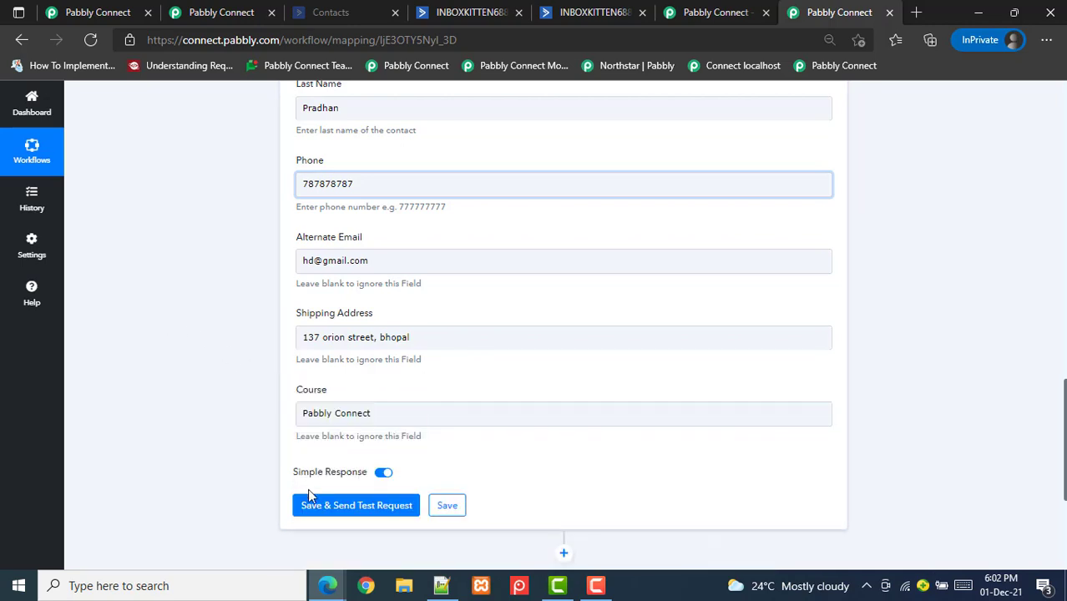
Send the test request and review the response's fieldValues with the alternate email and shipping address
{"action": "left_click", "coordinate": [300, 502]}
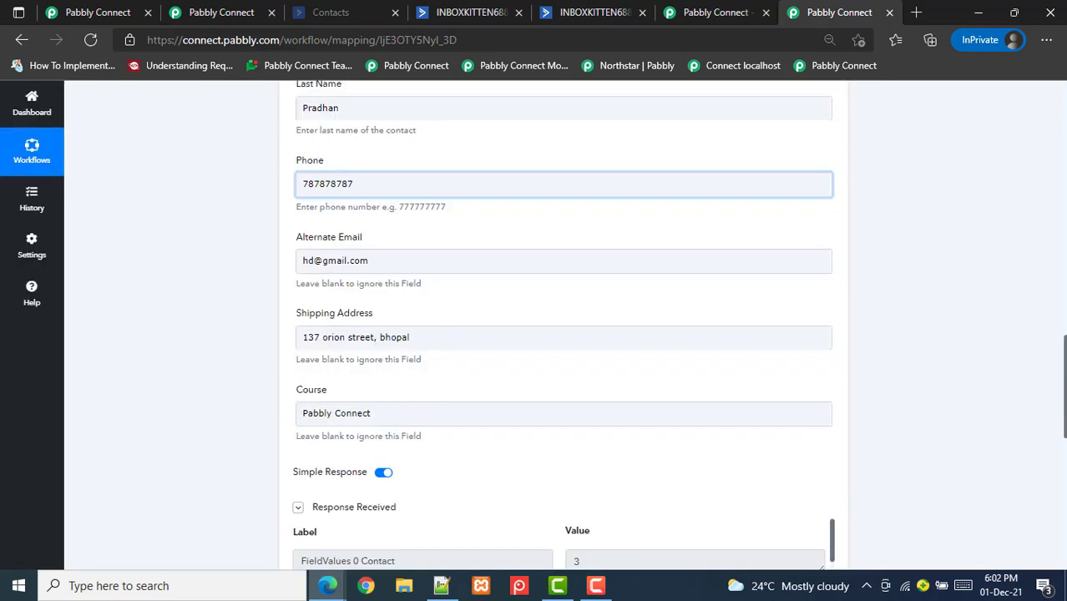
{"action": "scroll", "coordinate": [564, 334], "scroll_direction": "down", "scroll_amount": 4}
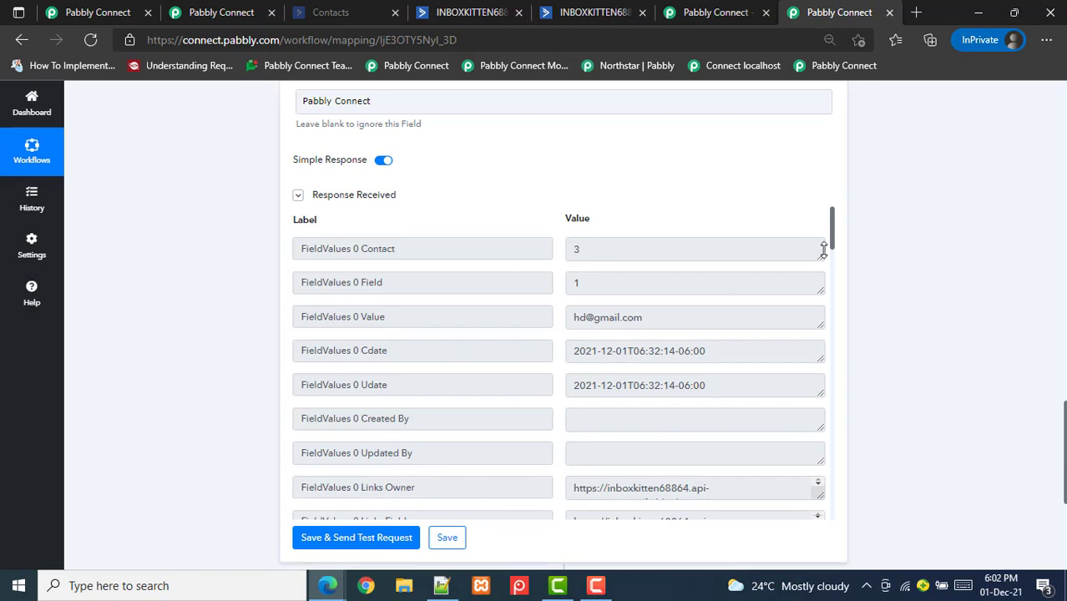
{"action": "left_click_drag", "start_coordinate": [834, 242], "coordinate": [805, 432]}
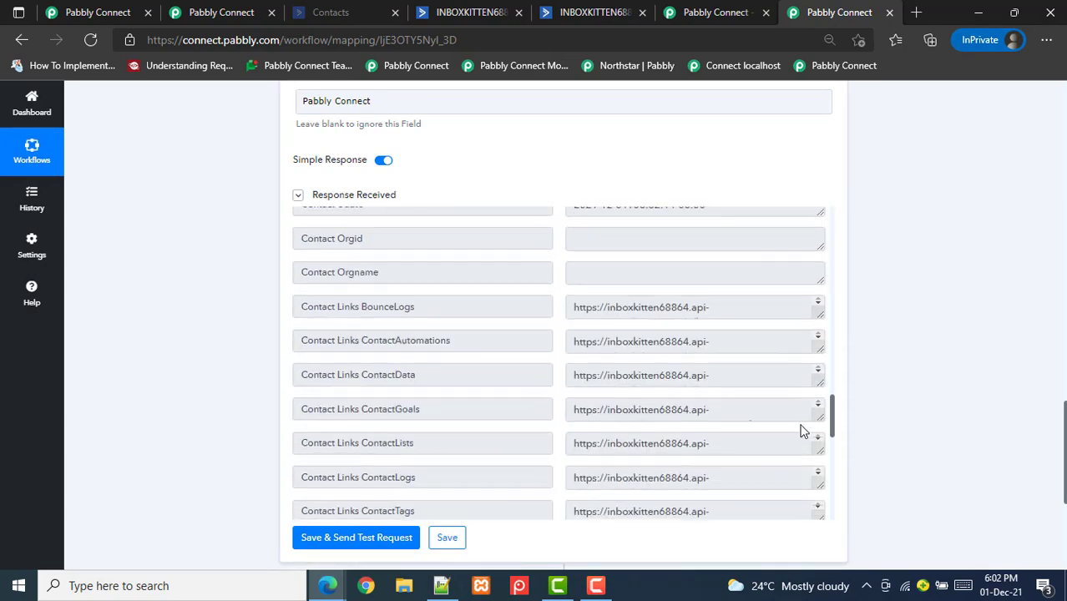
{"action": "scroll", "coordinate": [563, 334], "scroll_direction": "up", "scroll_amount": 2}
{"action": "scroll", "coordinate": [563, 334], "scroll_direction": "up", "scroll_amount": 3}
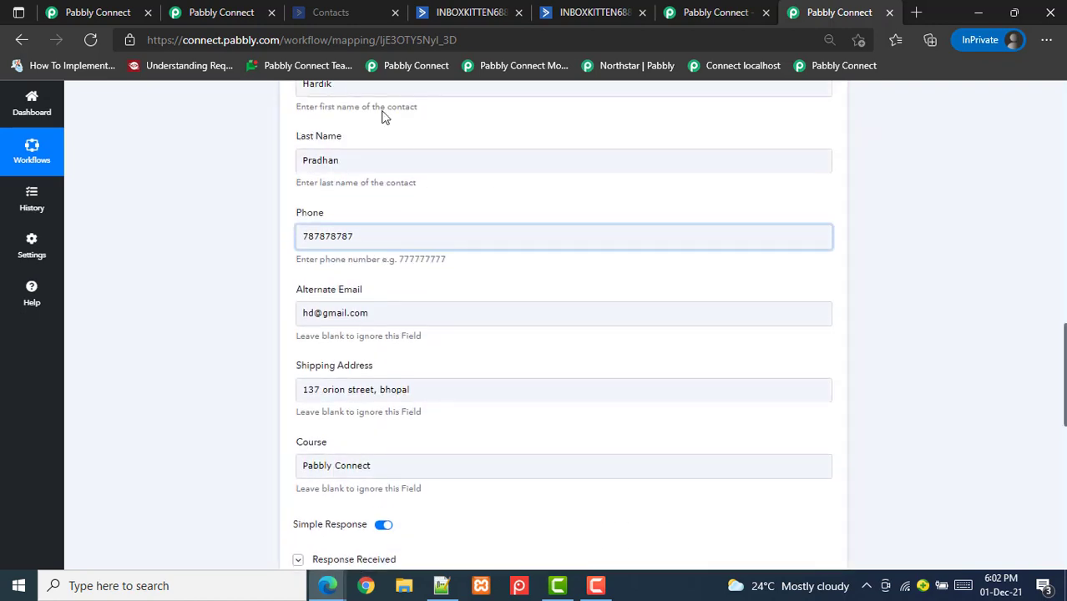
Open ActiveCampaign's full Contacts list and find the new test contact among the 3 contacts
{"action": "left_click", "coordinate": [571, 15]}
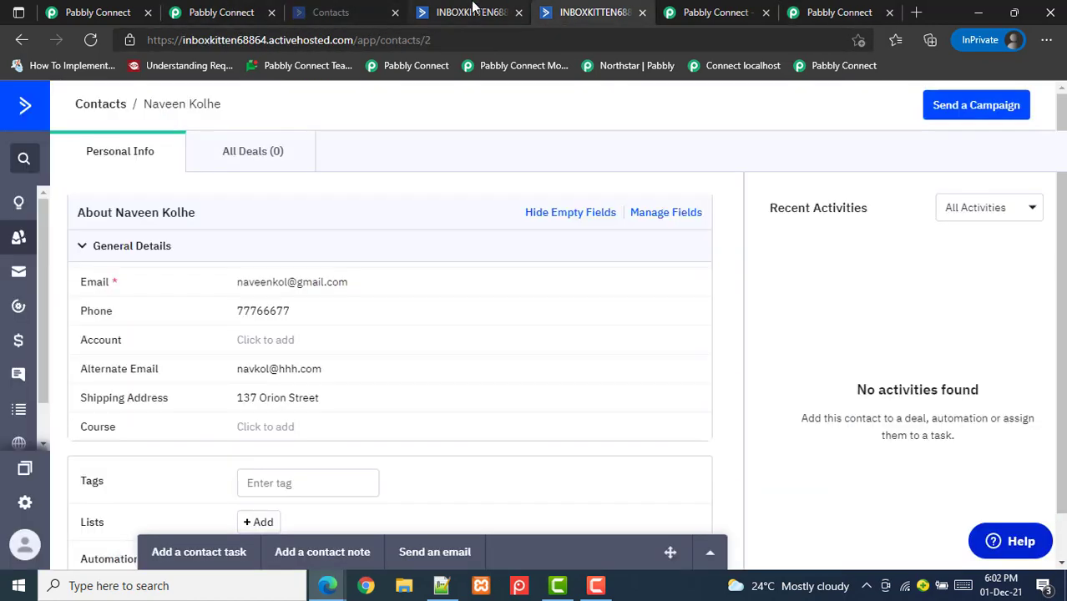
{"action": "left_click", "coordinate": [108, 111]}
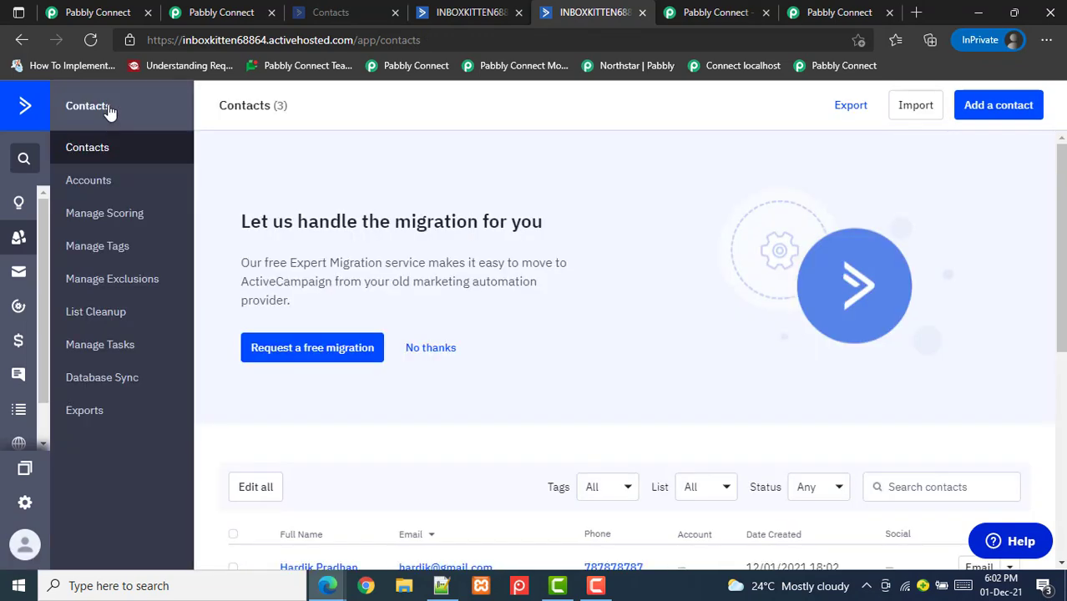
{"action": "scroll", "coordinate": [626, 334], "scroll_direction": "down", "scroll_amount": 3}
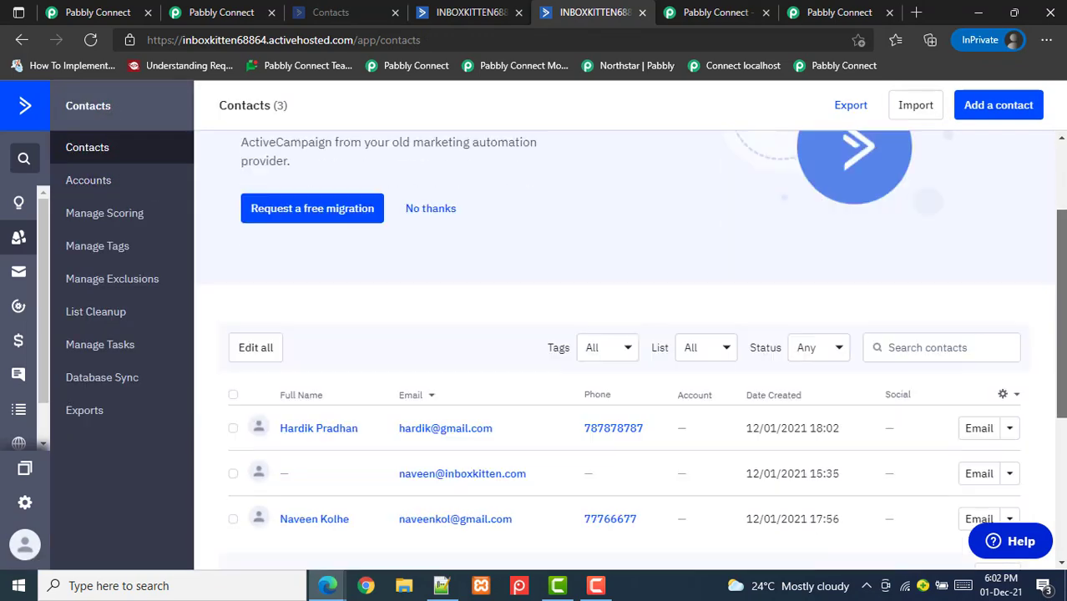